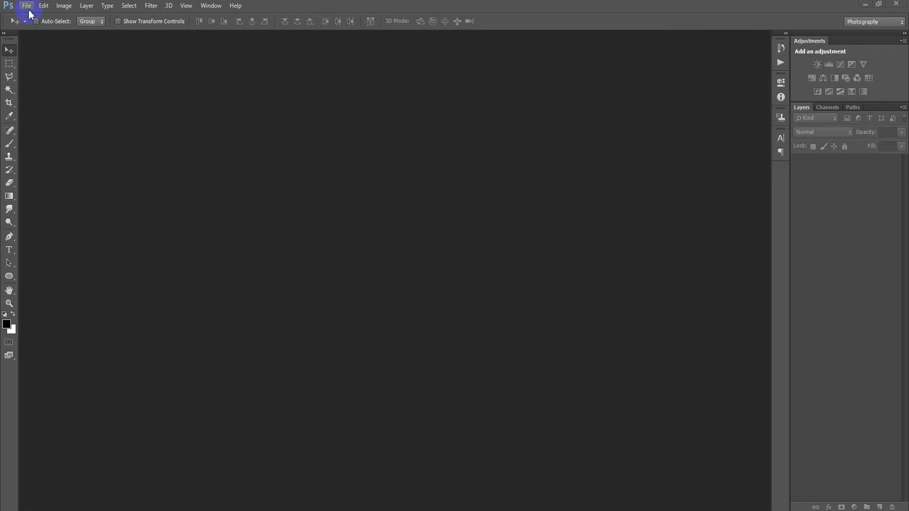
# - Create a new 1640 × 640 px white document and dock it as a centred tab
pyautogui.doubleClick(239, 146)
pyautogui.doubleClick(235, 161)
pyautogui.click(378, 102)
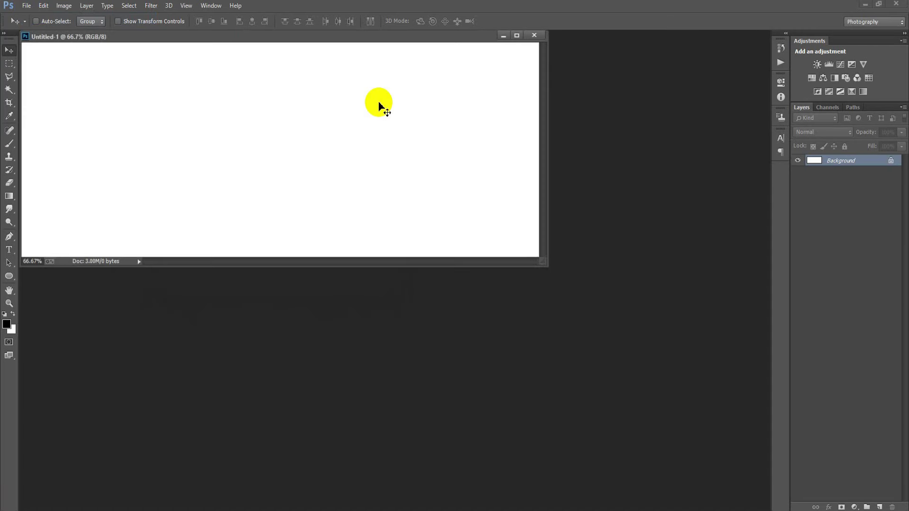
pyautogui.moveTo(193, 38); pyautogui.dragTo(260, 35)
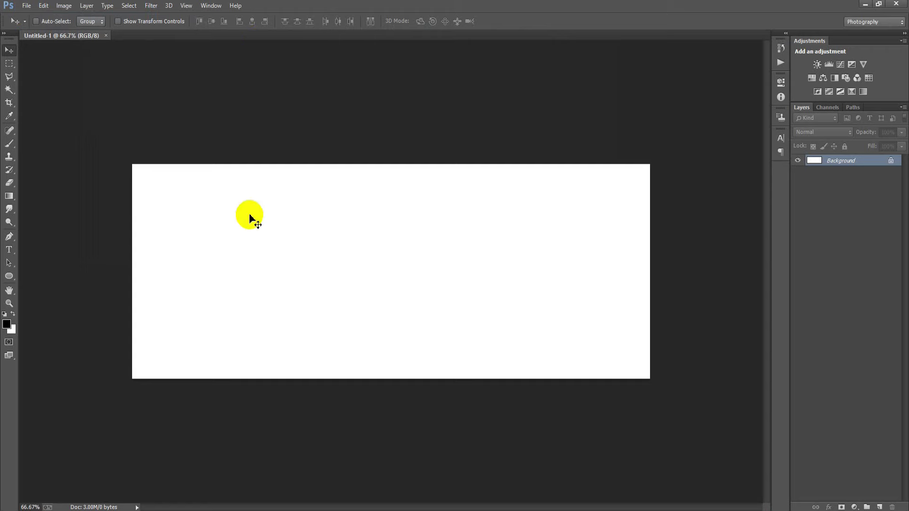
# - Add a Gradient Fill layer based on the Violet, Orange preset
pyautogui.click(854, 506)
pyautogui.click(821, 256)
pyautogui.click(517, 157)
pyautogui.click(528, 144)
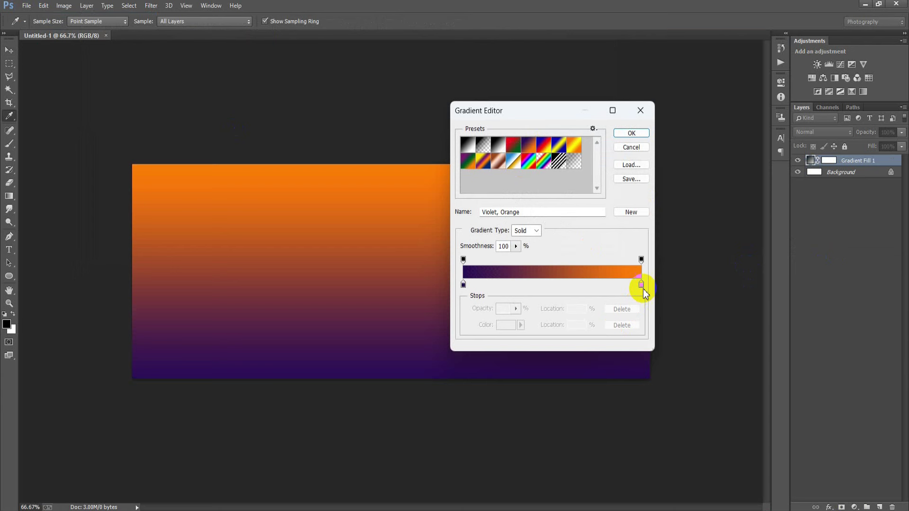
# - Recolour the gradient stops to off-white FEFAF4 and beige D4C4A8
pyautogui.click(641, 284)
pyautogui.click(506, 325)
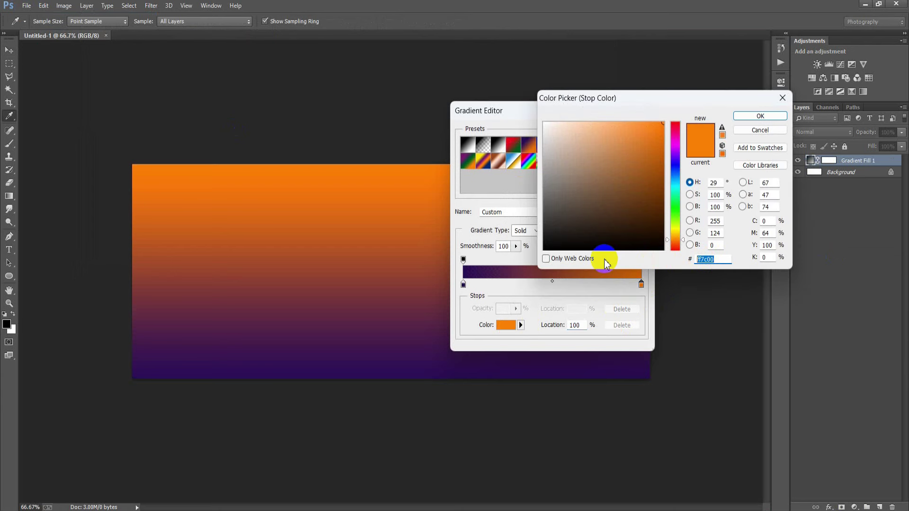
pyautogui.write('FEFAF4')
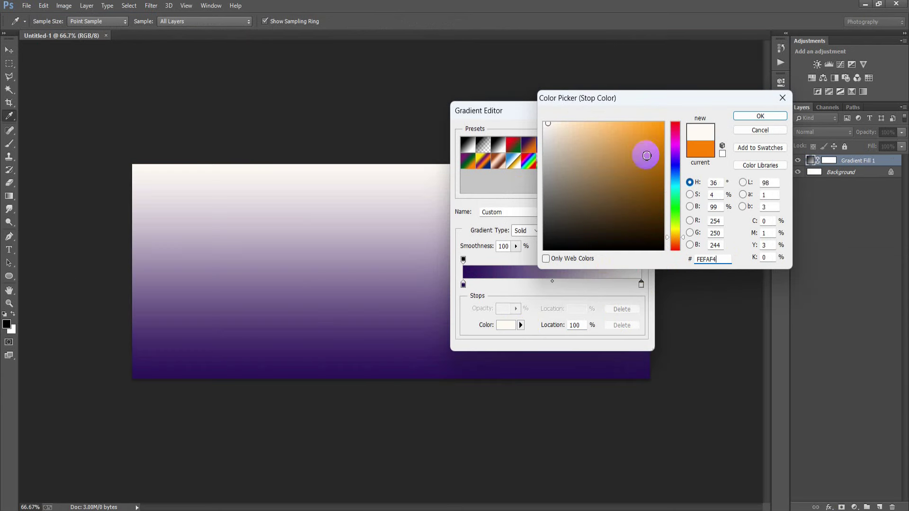
pyautogui.click(755, 115)
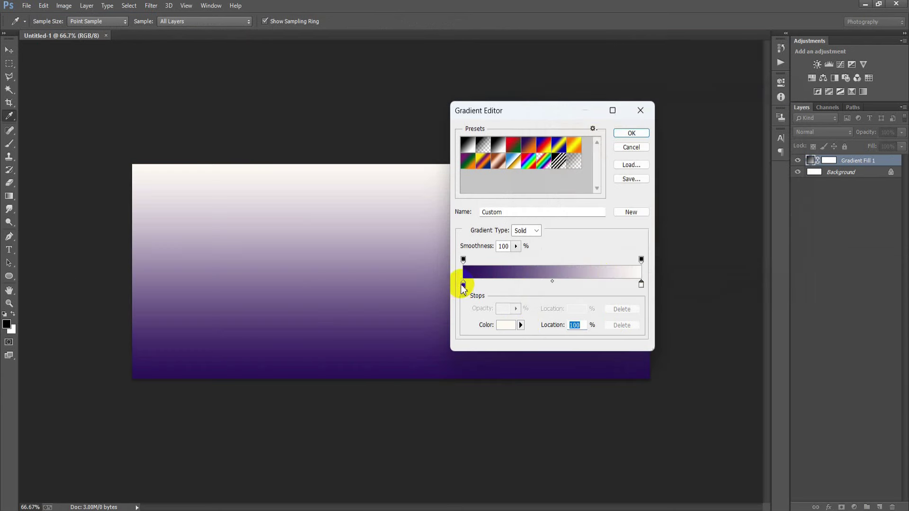
pyautogui.click(499, 325)
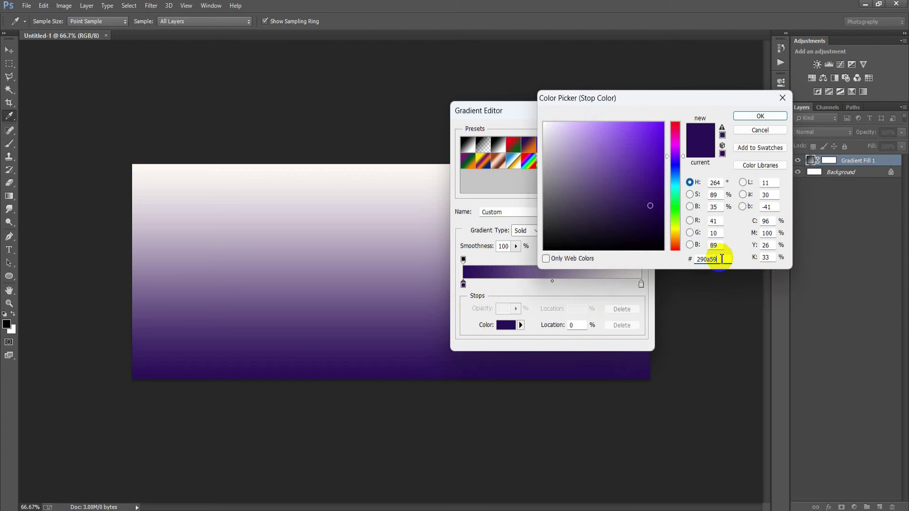
pyautogui.write('D4C4A8')
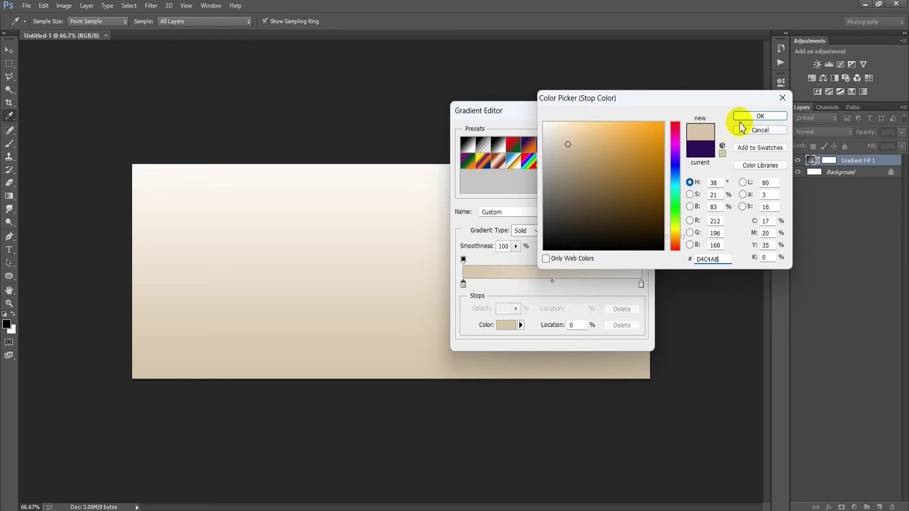
pyautogui.click(757, 116)
pyautogui.click(631, 133)
pyautogui.click(530, 175)
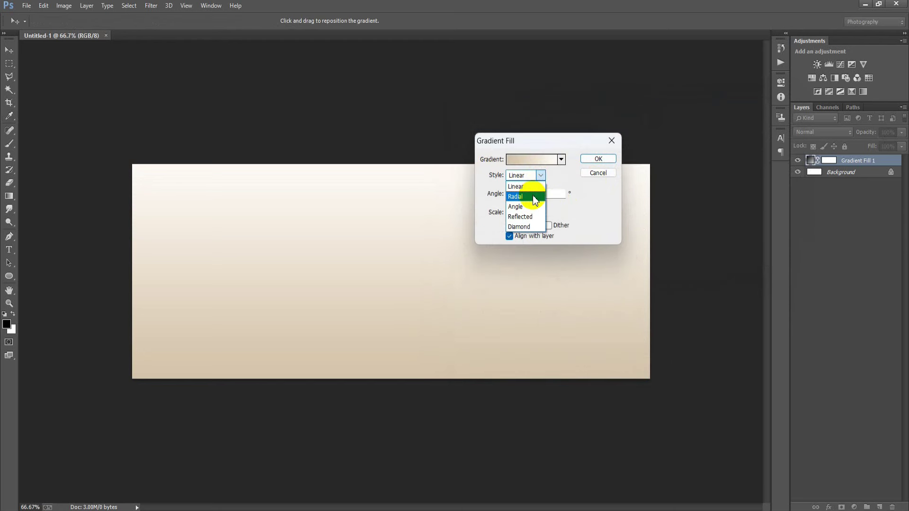
# - Make the gradient a reversed, dithered Radial at 240% scale with its glow shifted left
pyautogui.click(535, 196)
pyautogui.click(509, 225)
pyautogui.click(548, 226)
pyautogui.moveTo(416, 282); pyautogui.dragTo(334, 282)
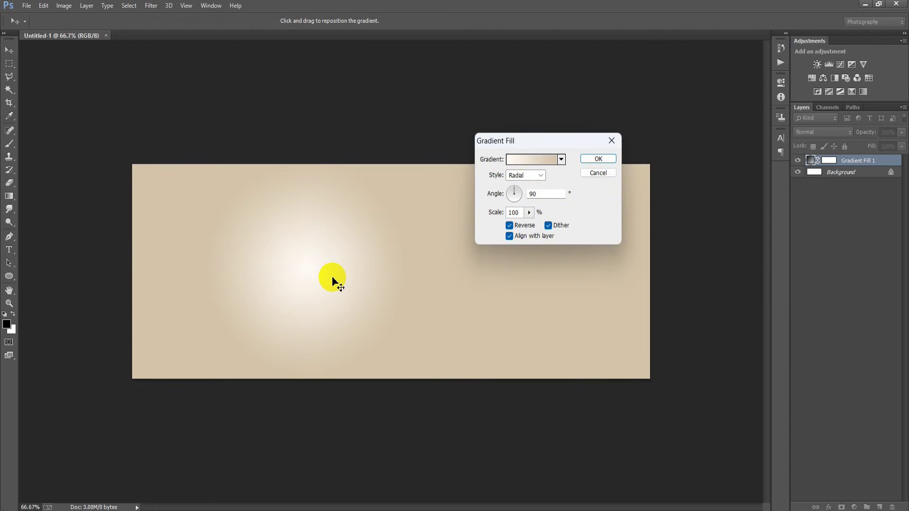
pyautogui.click(491, 217)
pyautogui.write('240')
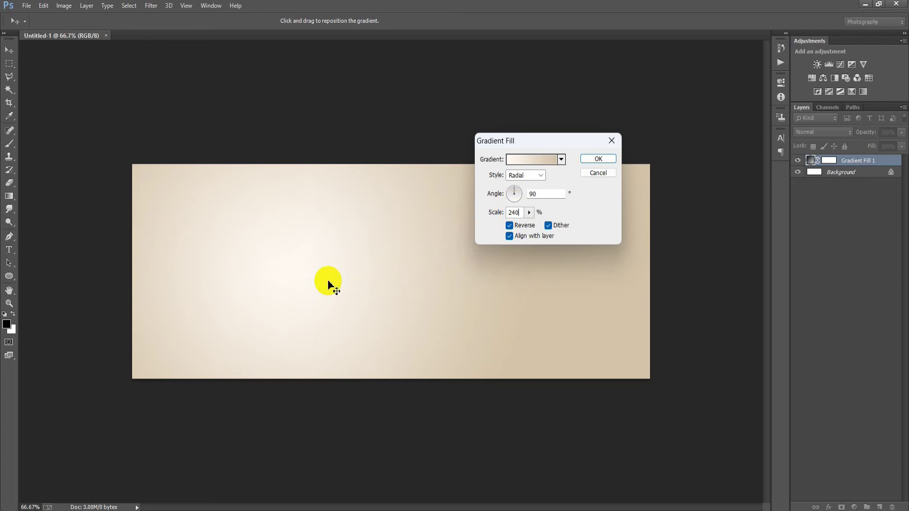
pyautogui.click(597, 159)
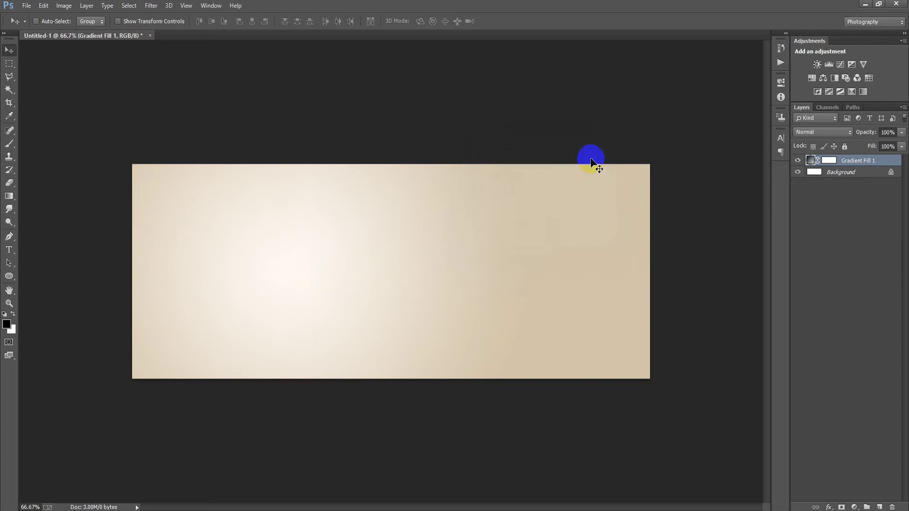
# - Place the 00001 pattern image as a linked layer, scaled to cover the banner
pyautogui.click(25, 6)
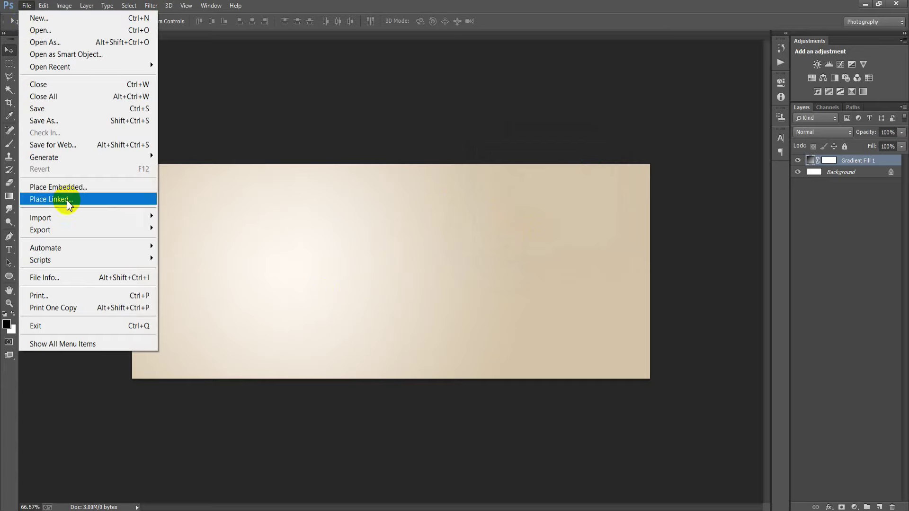
pyautogui.click(66, 199)
pyautogui.doubleClick(464, 114)
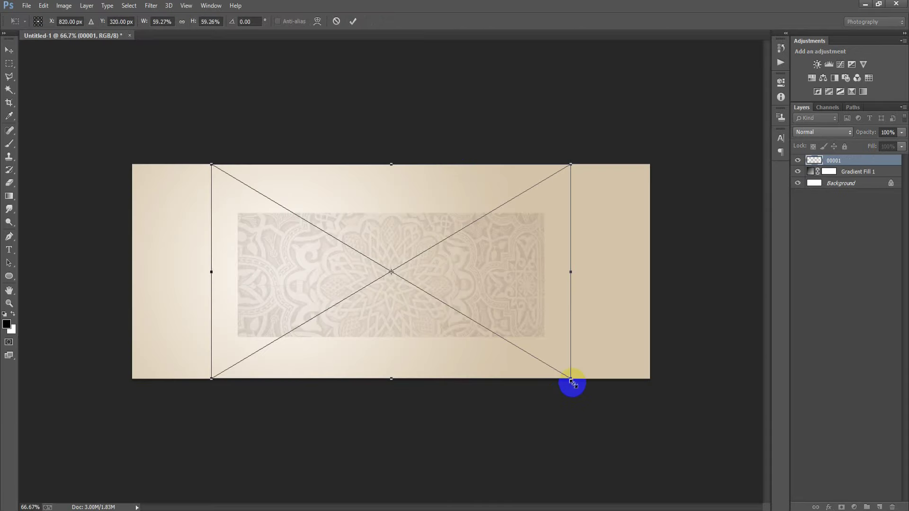
pyautogui.moveTo(573, 379); pyautogui.dragTo(727, 472)
pyautogui.moveTo(552, 305); pyautogui.dragTo(552, 299)
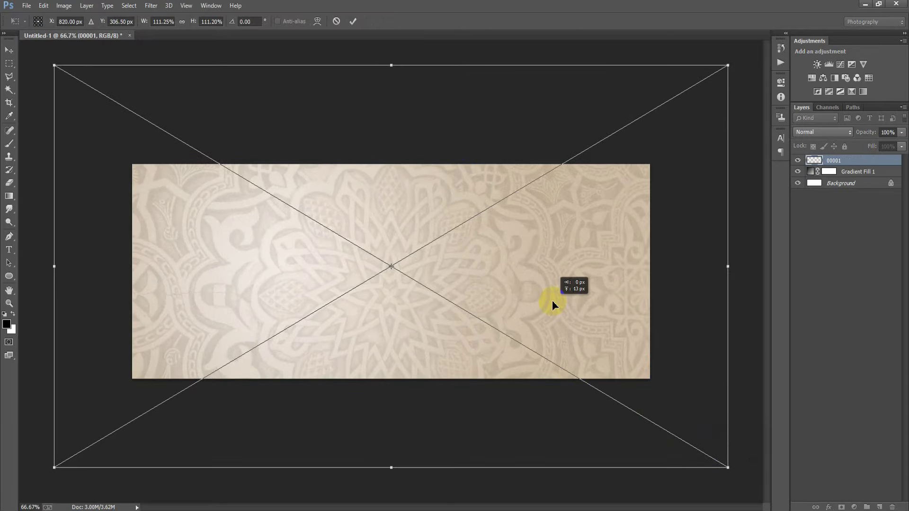
pyautogui.click(353, 21)
# - Set the pattern layer's blend mode to Overlay and rasterize it
pyautogui.click(811, 132)
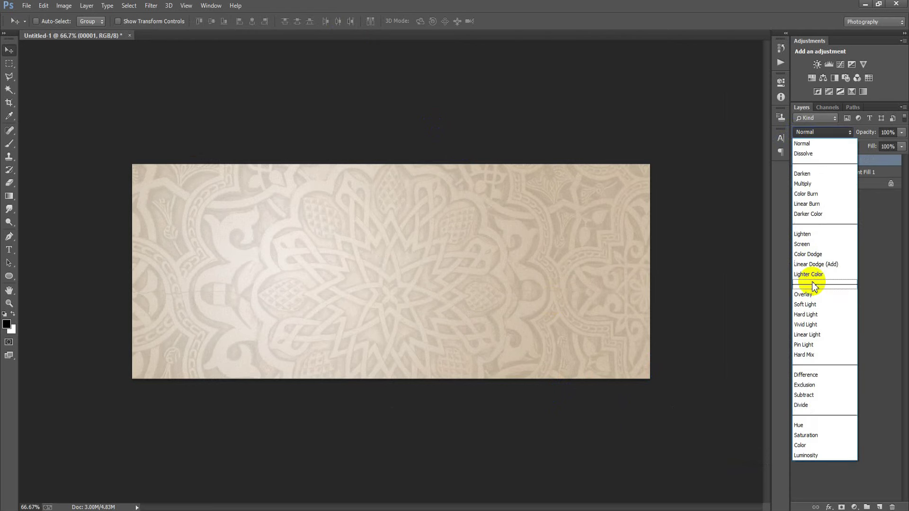
pyautogui.click(811, 293)
pyautogui.rightClick(816, 161)
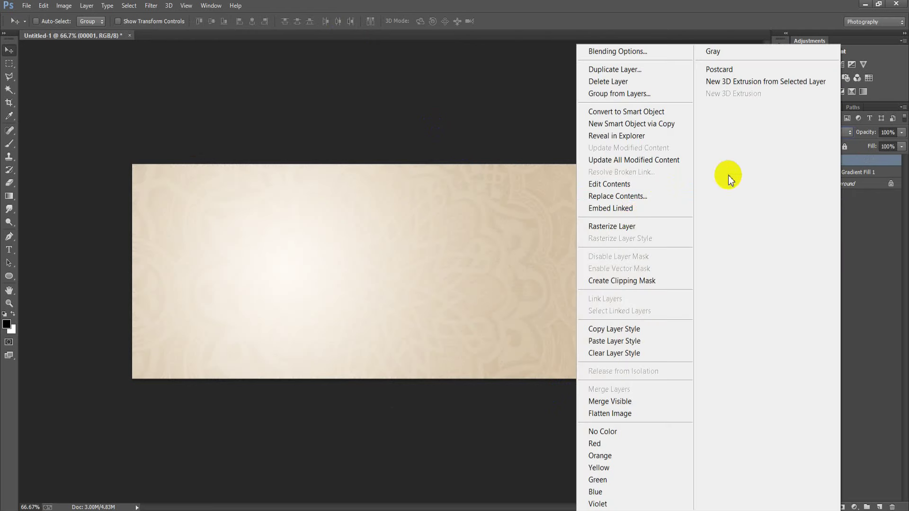
pyautogui.click(635, 225)
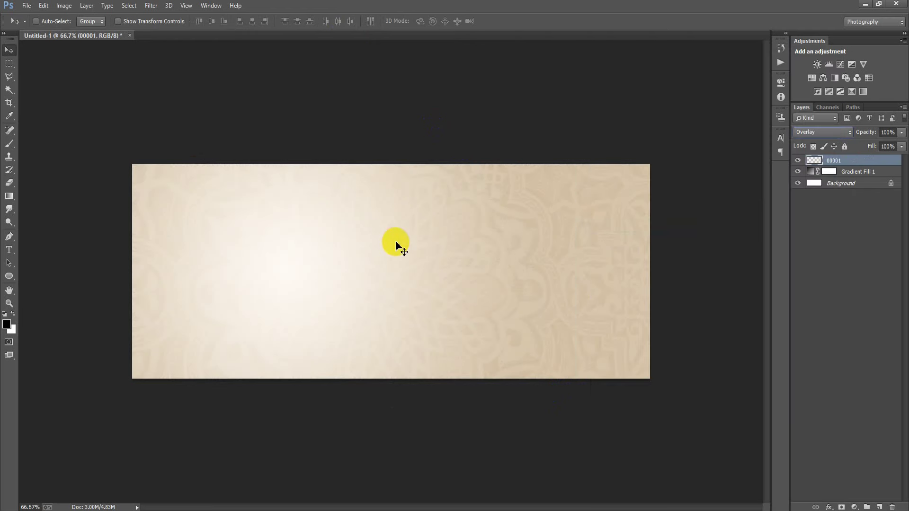
pyautogui.click(27, 5)
pyautogui.click(57, 198)
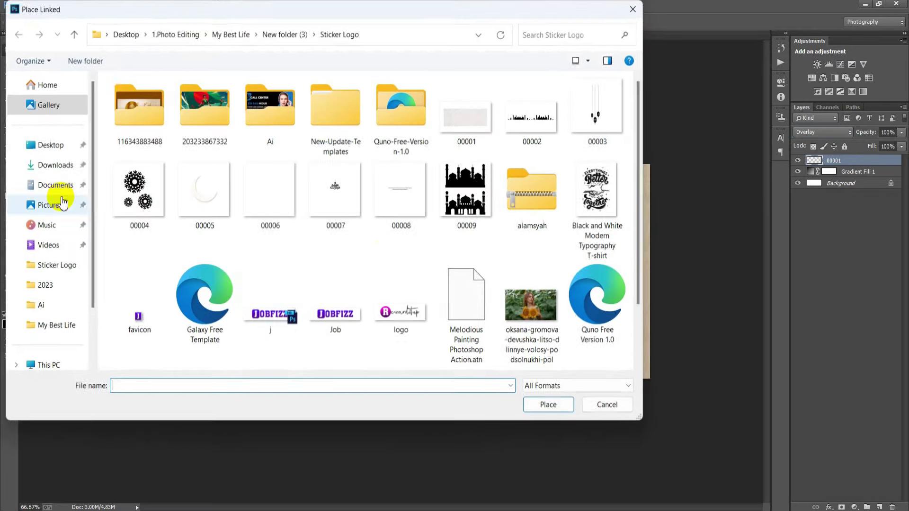
# - Place the 00002 mosque skyline image and rasterize its layer
pyautogui.doubleClick(532, 115)
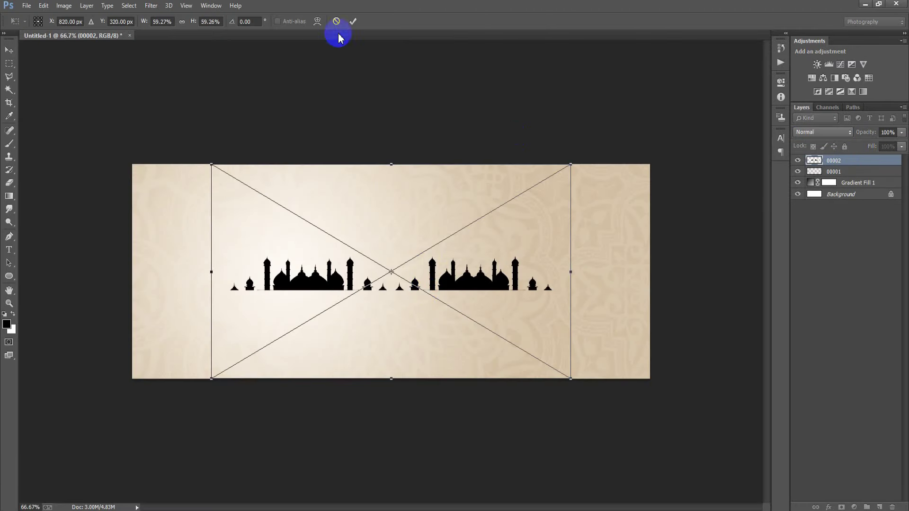
pyautogui.click(352, 22)
pyautogui.rightClick(860, 162)
pyautogui.click(608, 223)
# - Fill the mosque skyline shape with beige DBCDB4
pyautogui.keyDown('ctrl'); pyautogui.click(814, 161); pyautogui.keyUp('ctrl')
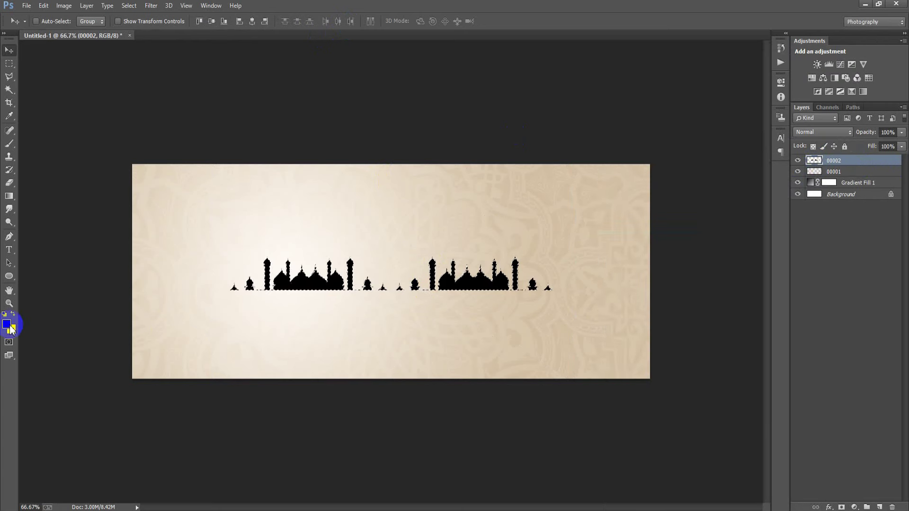
pyautogui.click(7, 324)
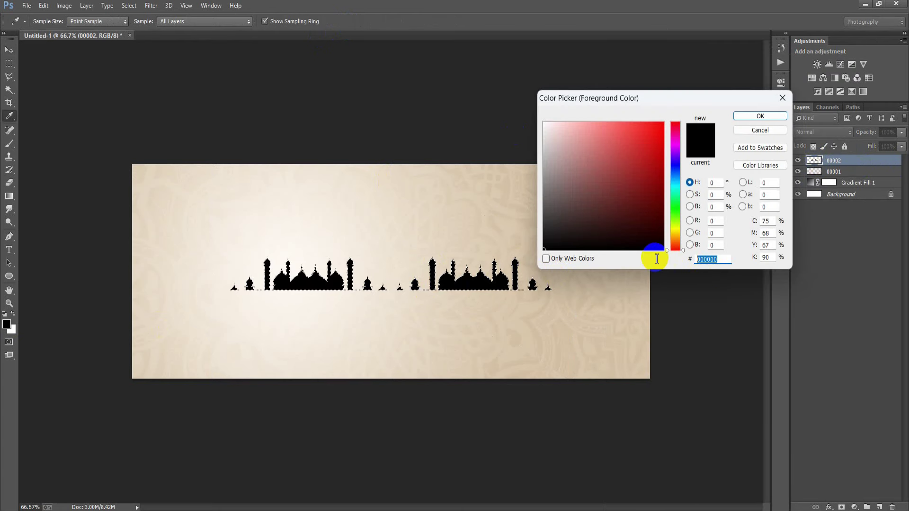
pyautogui.write('D')
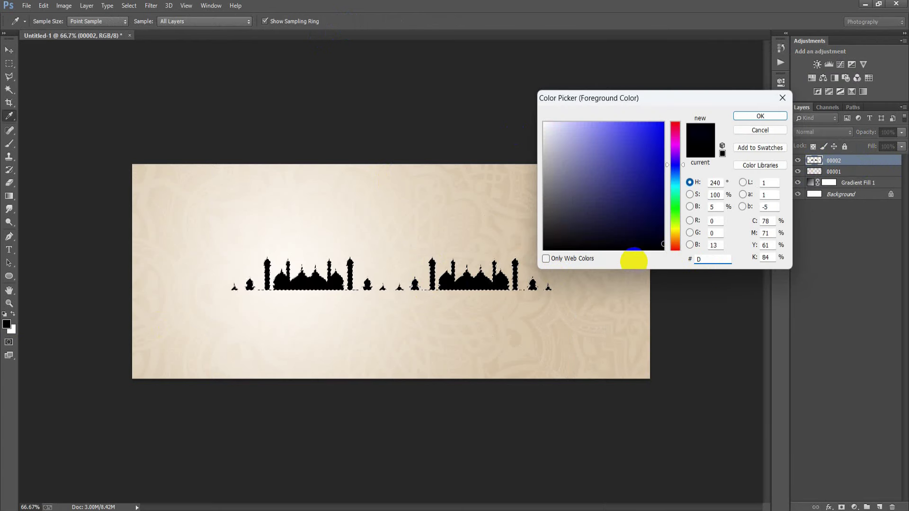
pyautogui.write('BC')
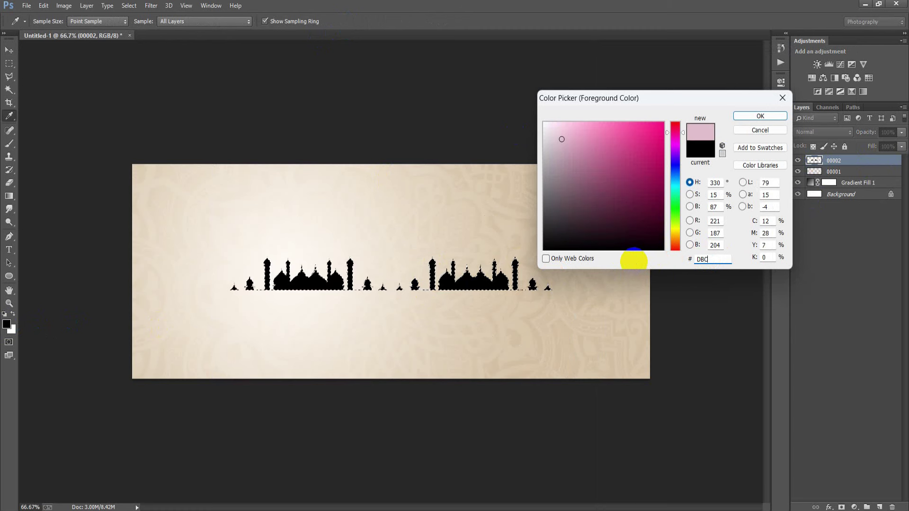
pyautogui.write('DB4')
pyautogui.click(734, 122)
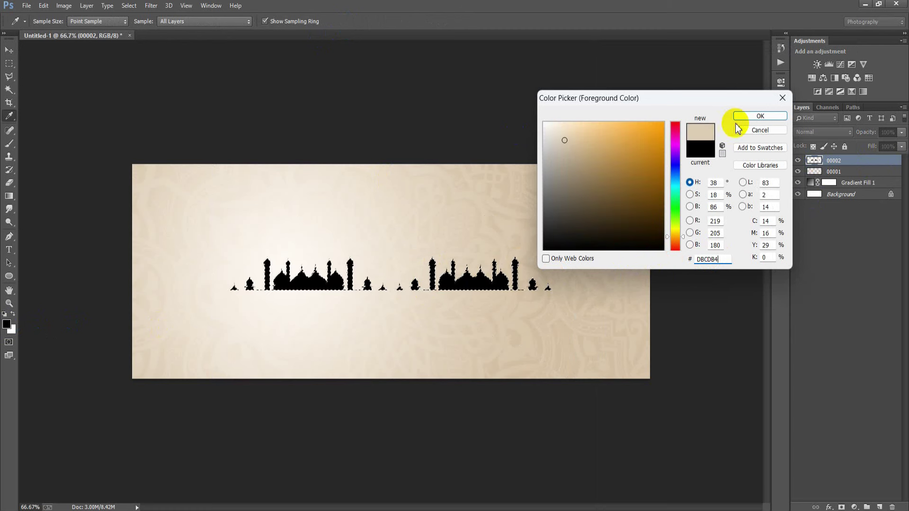
pyautogui.press('v')
pyautogui.hotkey('alt', 'BackSpace')
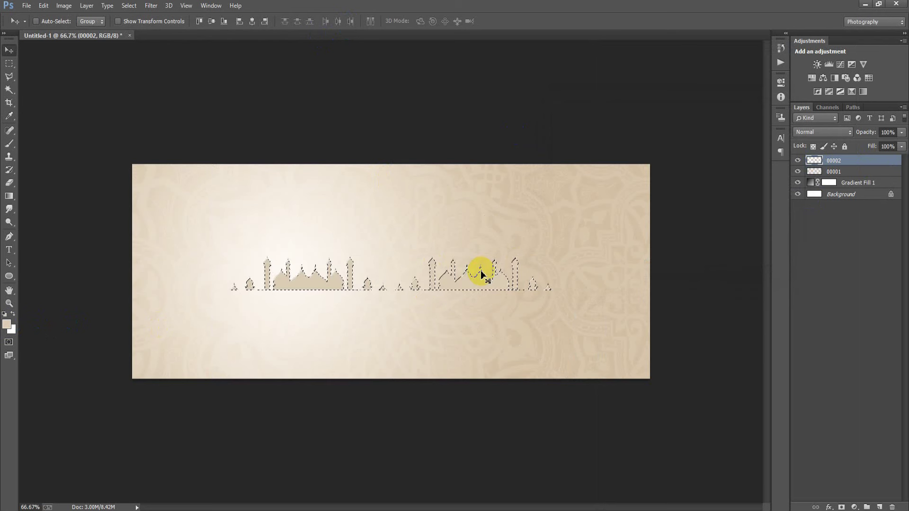
pyautogui.hotkey('ctrl', 'd')
# - Move the skyline to the bottom-left edge and shrink it to about 80%
pyautogui.moveTo(389, 282); pyautogui.dragTo(317, 365)
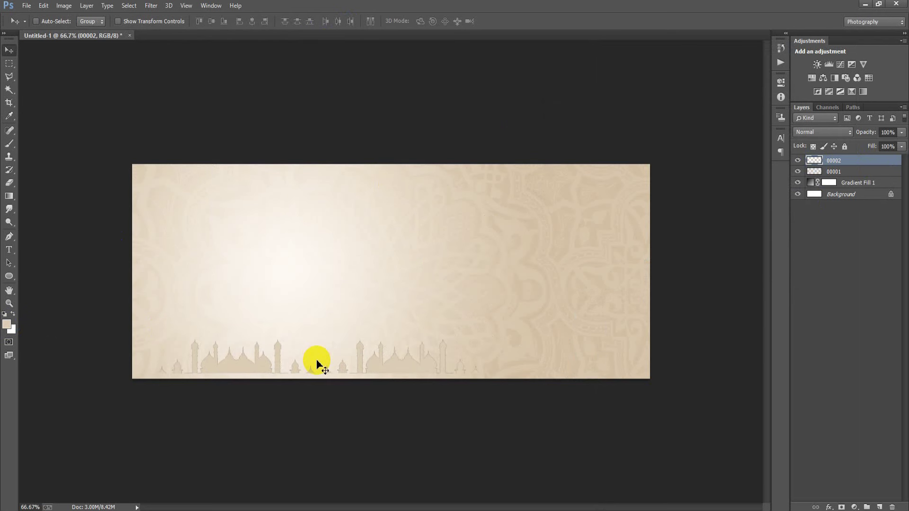
pyautogui.hotkey('ctrl', 't')
pyautogui.moveTo(478, 372)
pyautogui.mouseDown()
pyautogui.moveTo(403, 375)
pyautogui.moveTo(429, 379)
pyautogui.moveTo(389, 362)
pyautogui.mouseUp()
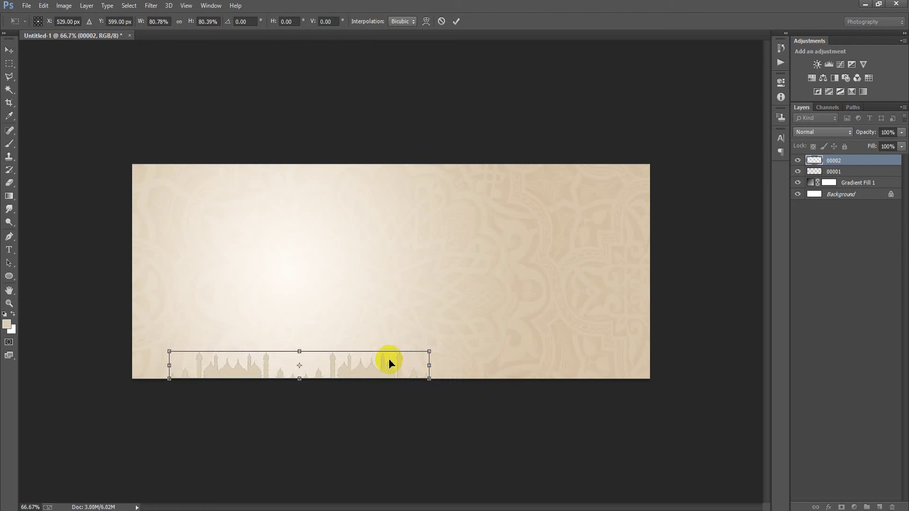
pyautogui.click(455, 22)
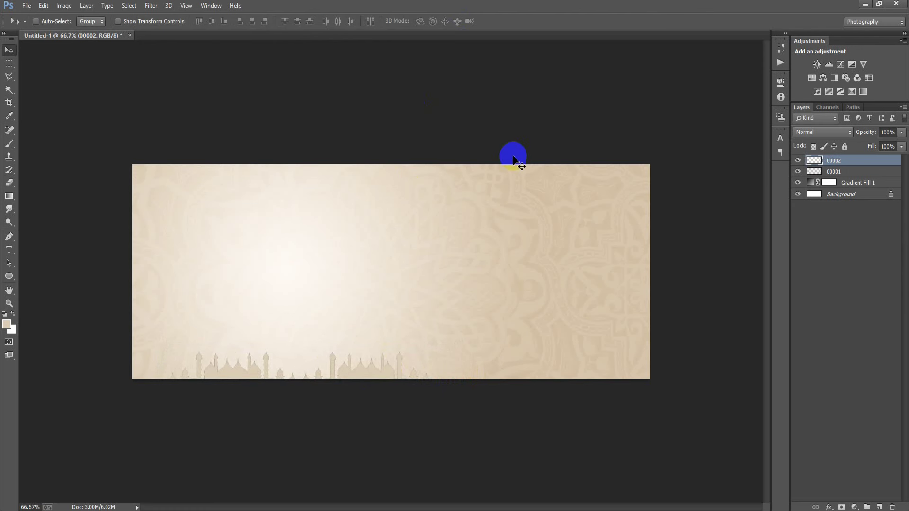
# - Group the pattern, skyline and gradient layers as Group 1 and add an empty Layer 1 above
pyautogui.press('Left')
pyautogui.press('Left')
pyautogui.press('Left')
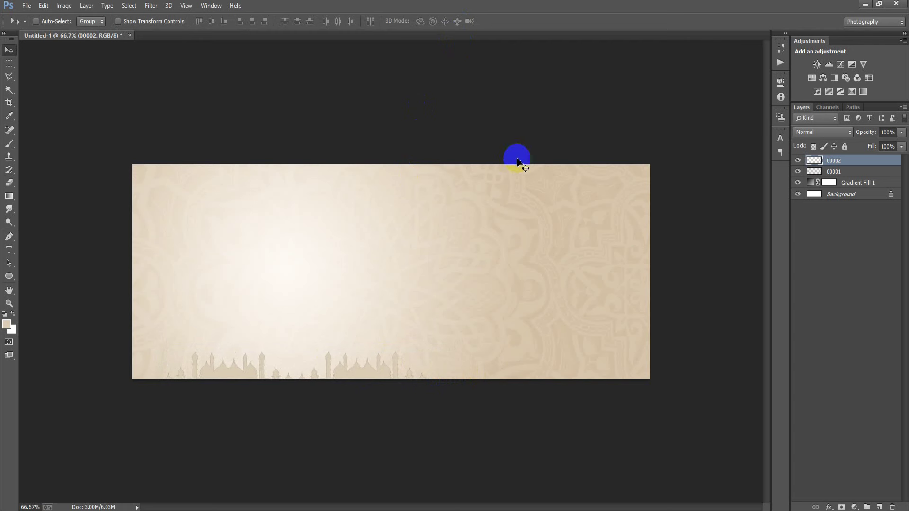
pyautogui.keyDown('shift'); pyautogui.click(855, 186); pyautogui.keyUp('shift')
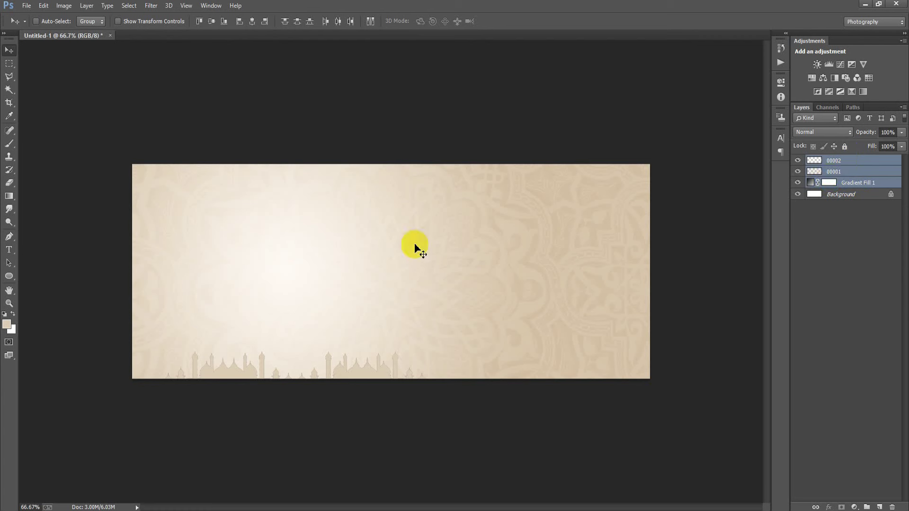
pyautogui.hotkey('ctrl', 'g')
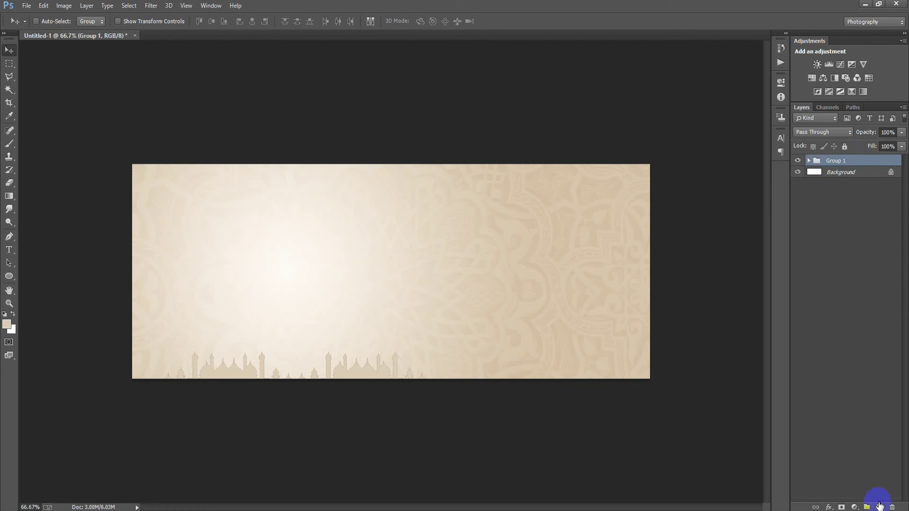
pyautogui.click(880, 506)
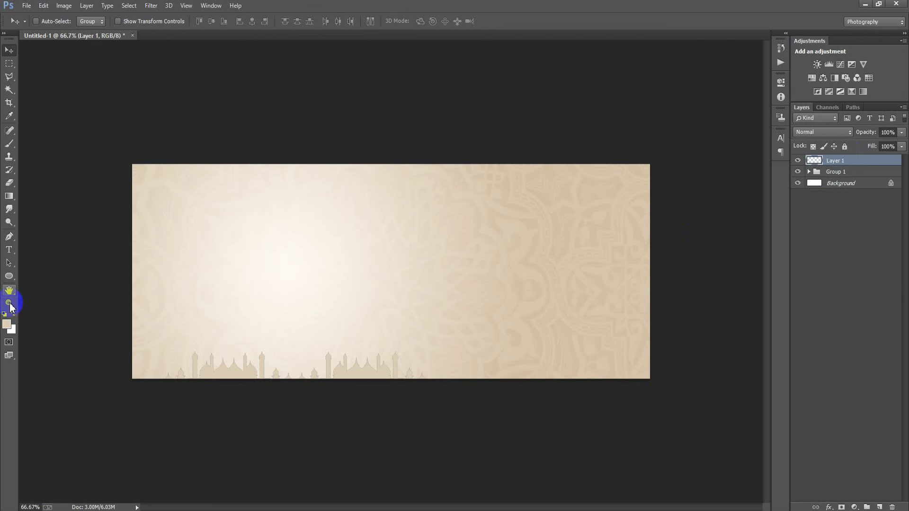
# - Draw a large circle with the Ellipse Tool and move it up to the banner's top
pyautogui.rightClick(9, 276)
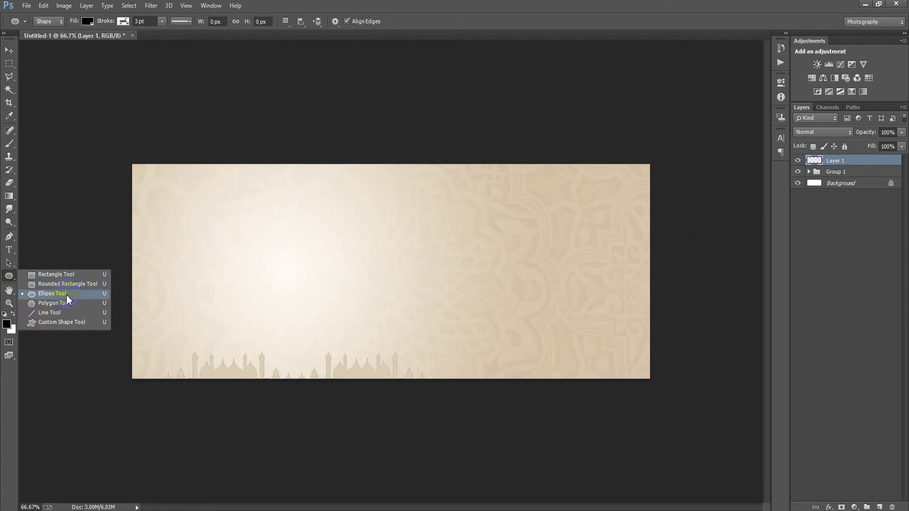
pyautogui.click(52, 295)
pyautogui.moveTo(250, 204); pyautogui.dragTo(430, 394)
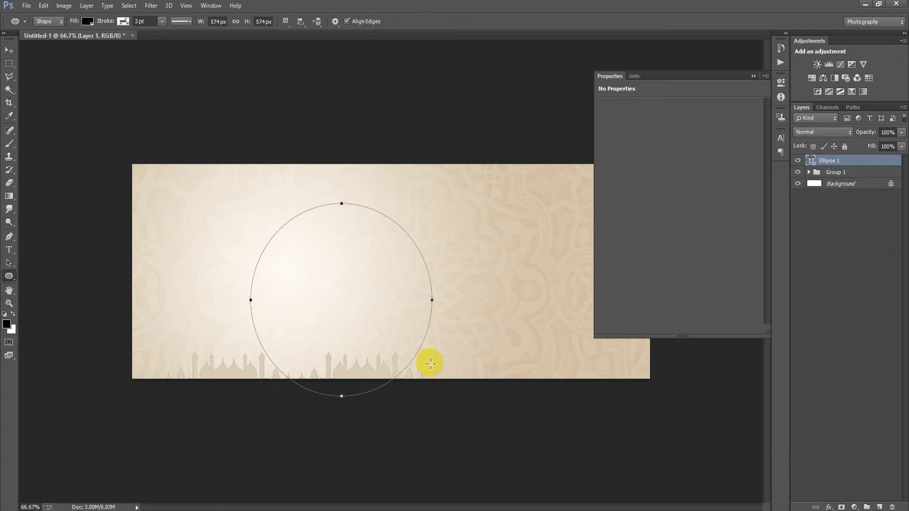
pyautogui.click(9, 50)
pyautogui.moveTo(300, 289); pyautogui.dragTo(259, 251)
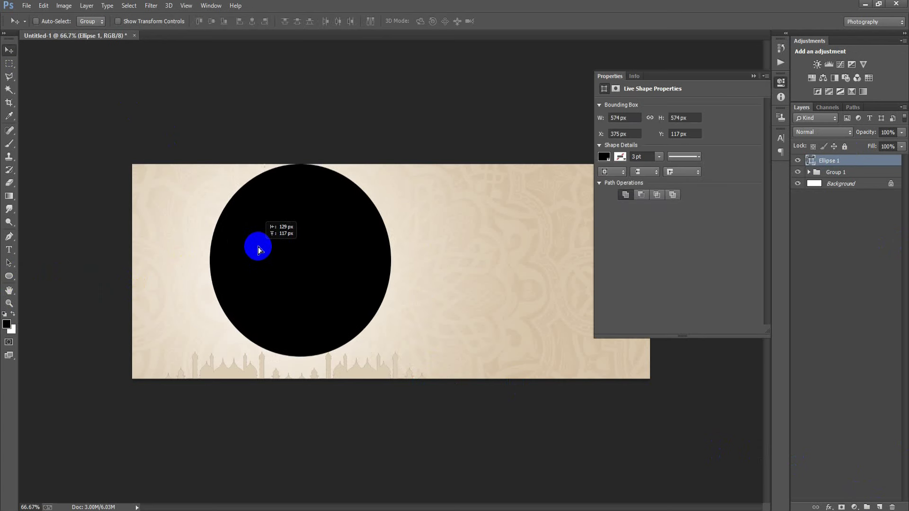
# - Scale the circle to 505 × 505 px and nudge it left of centre
pyautogui.hotkey('ctrl', 't')
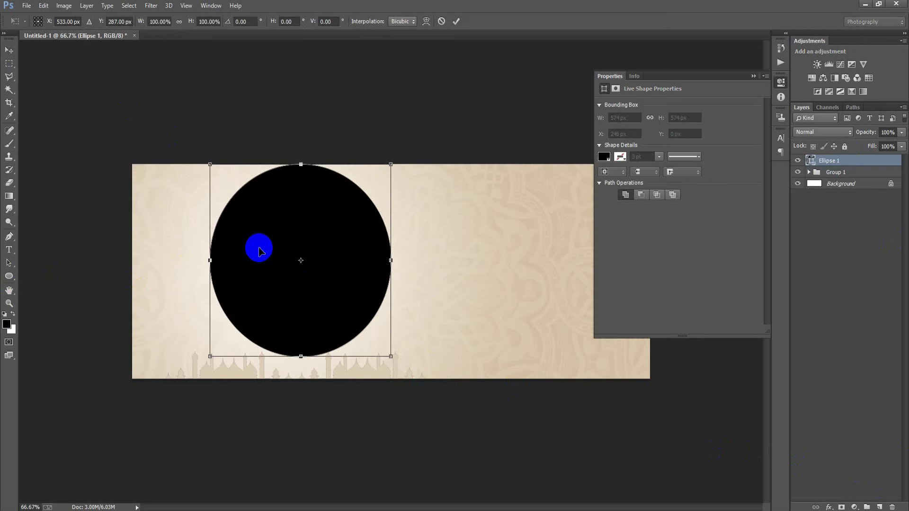
pyautogui.moveTo(391, 356); pyautogui.dragTo(378, 349)
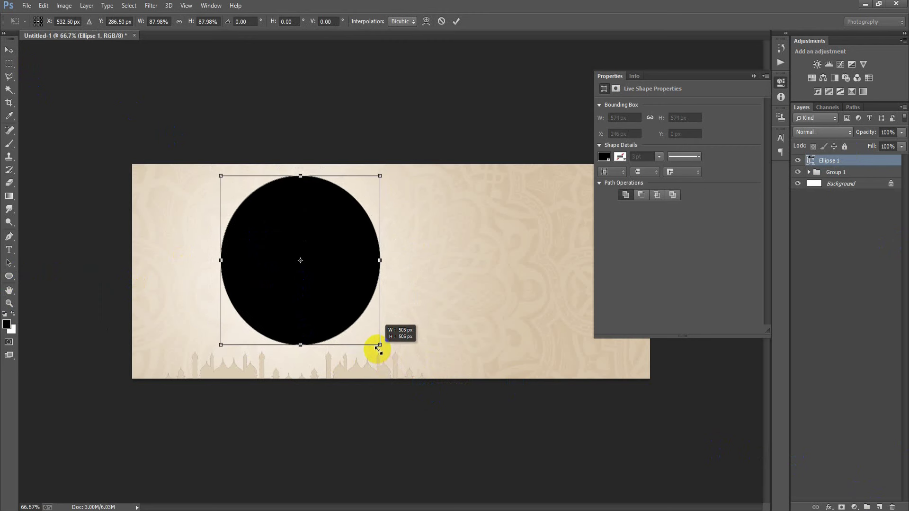
pyautogui.click(455, 21)
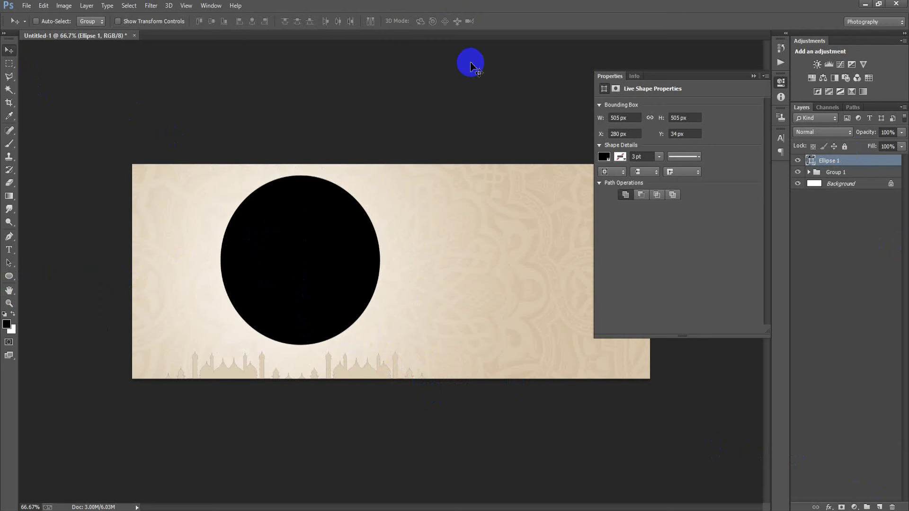
pyautogui.press('Left')
pyautogui.press('Left')
pyautogui.press('Left')
pyautogui.press('Left')
pyautogui.press('Left')
pyautogui.press('Left')
pyautogui.press('Left')
pyautogui.press('Left')
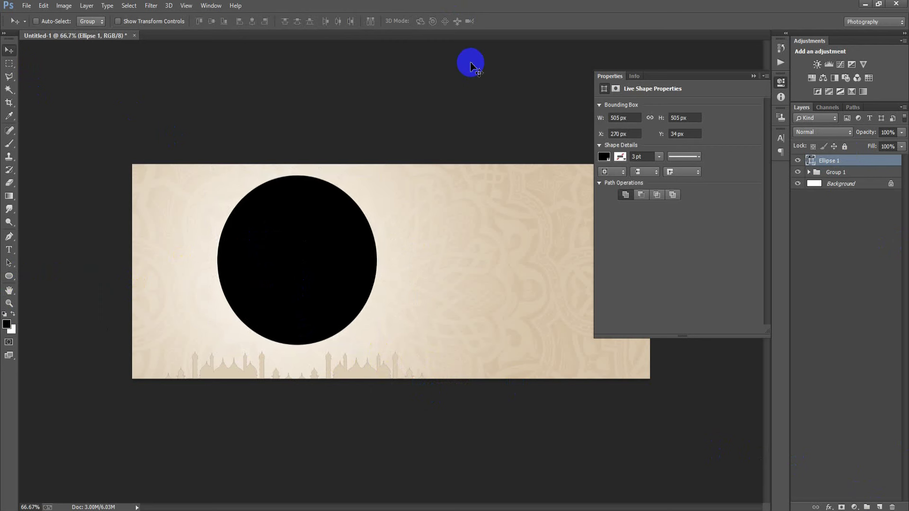
pyautogui.press('Down')
pyautogui.press('Down')
pyautogui.press('Down')
pyautogui.press('Down')
pyautogui.press('Down')
pyautogui.press('Down')
pyautogui.press('Down')
pyautogui.press('Down')
pyautogui.press('Down')
pyautogui.press('Left')
pyautogui.press('Left')
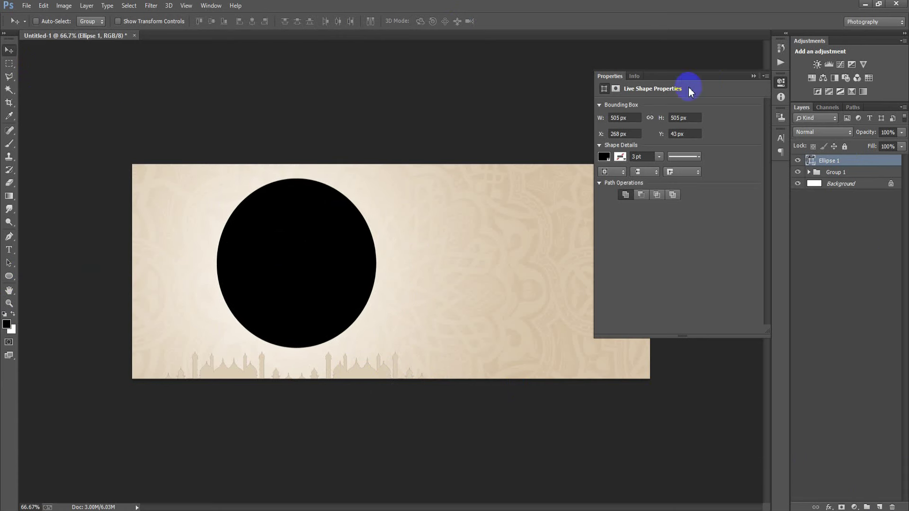
pyautogui.click(754, 76)
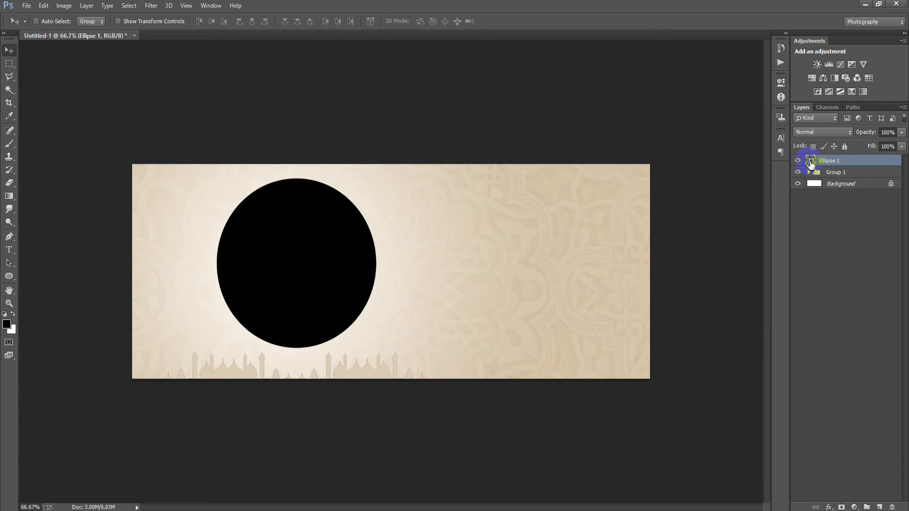
pyautogui.doubleClick(810, 163)
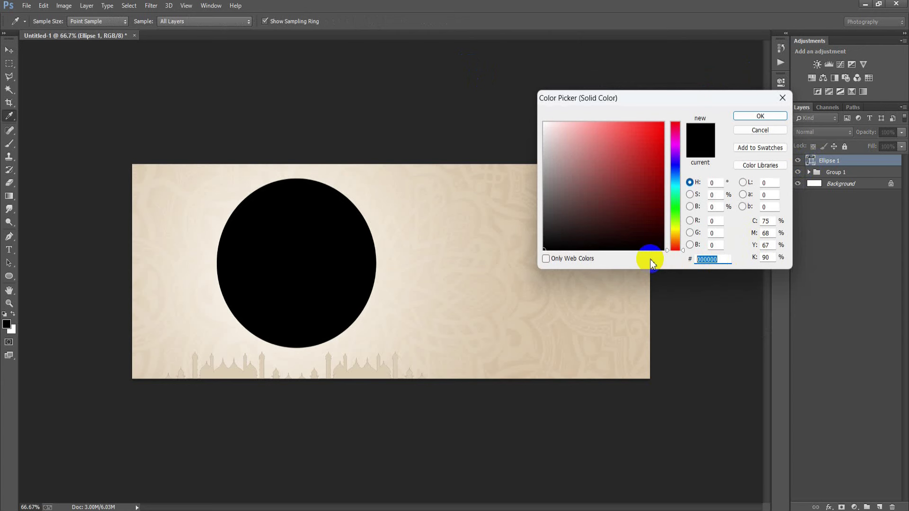
# - Change Ellipse 1's fill colour to yellow-green CCD231
pyautogui.write('CCD231')
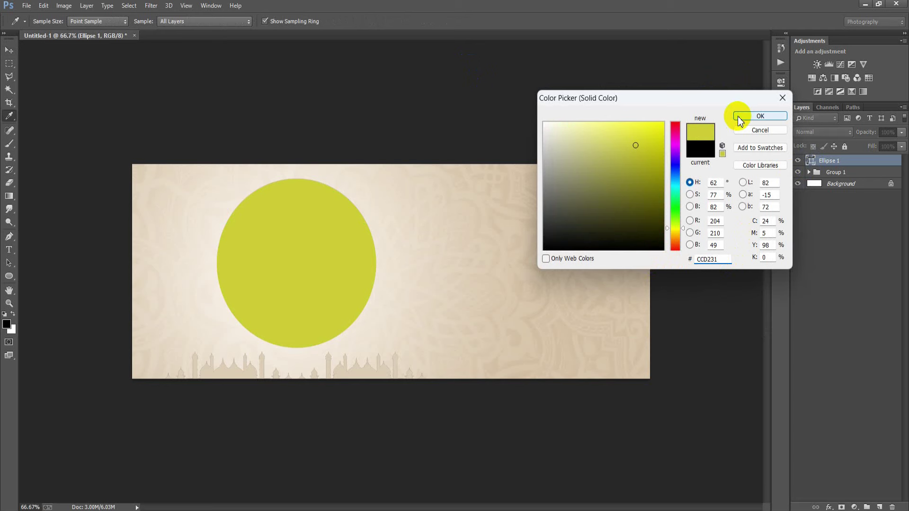
pyautogui.click(738, 116)
pyautogui.doubleClick(879, 168)
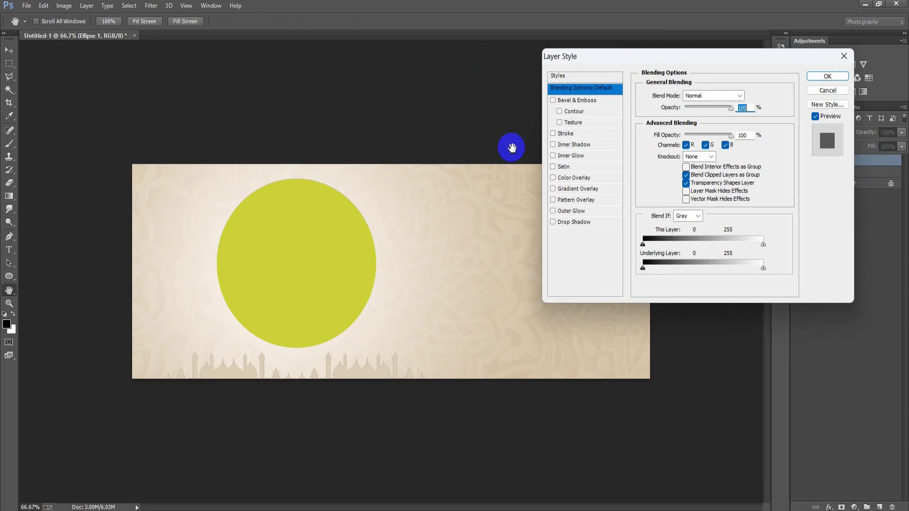
# - Add a 2 px cream F5F0E5 Stroke layer style to the circle
pyautogui.click(569, 134)
pyautogui.write('2')
pyautogui.click(663, 164)
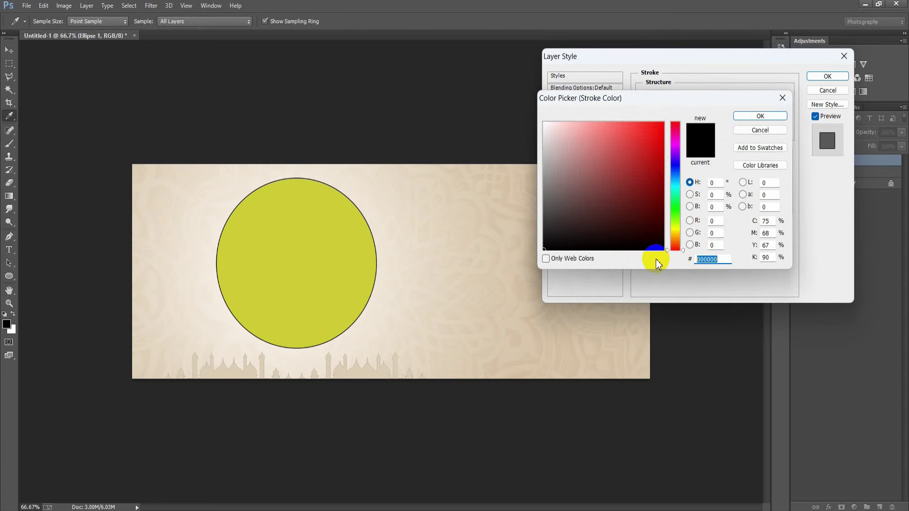
pyautogui.write('F5F0')
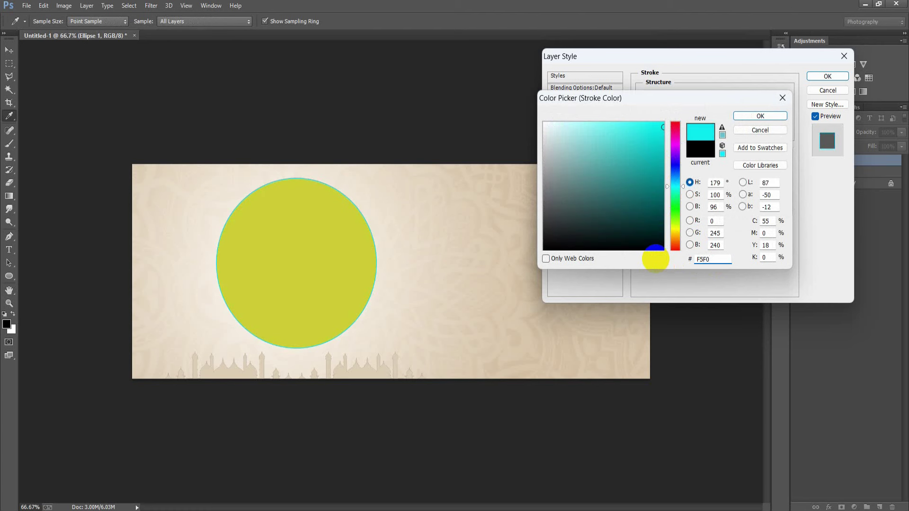
pyautogui.write('E5')
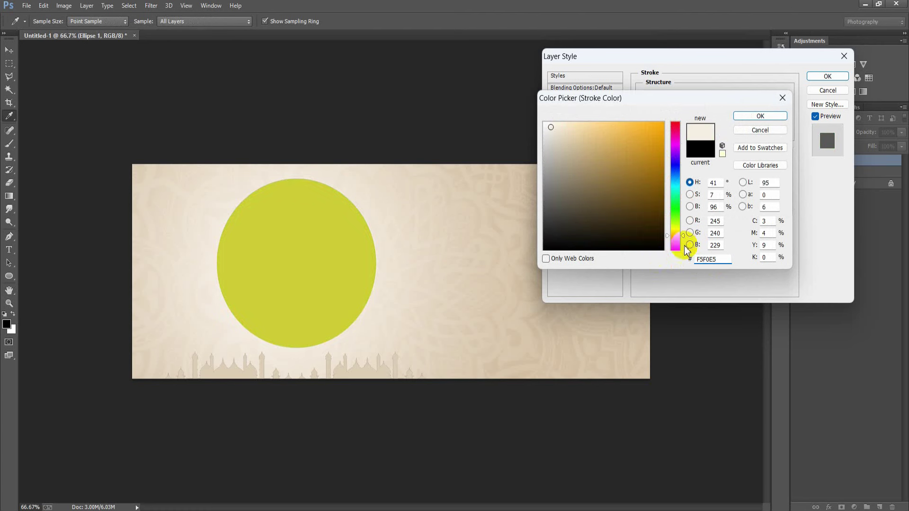
pyautogui.click(756, 116)
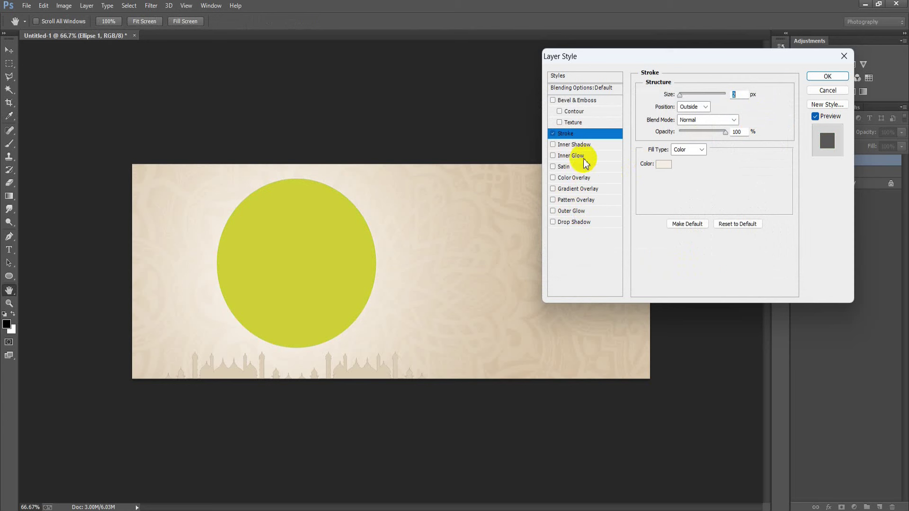
pyautogui.click(597, 190)
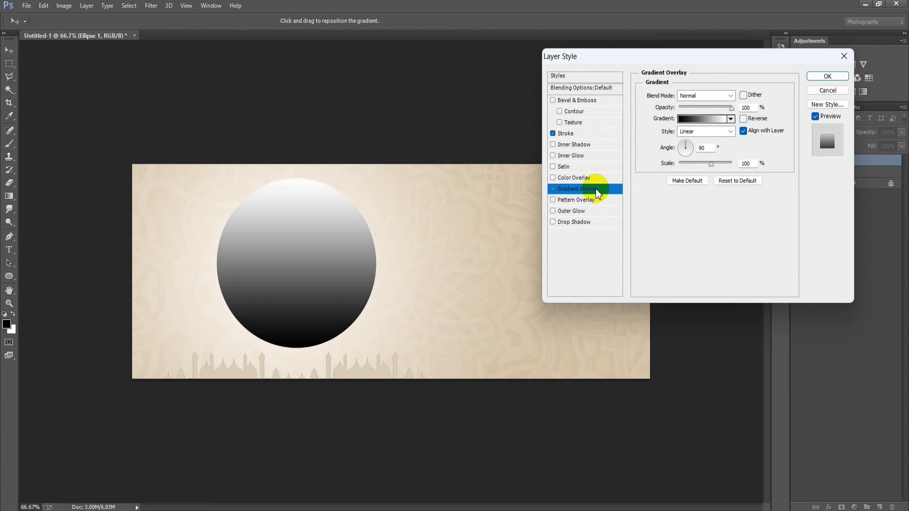
# - Change the Gradient Overlay's white end stop to gold BF9423
pyautogui.click(706, 120)
pyautogui.click(640, 284)
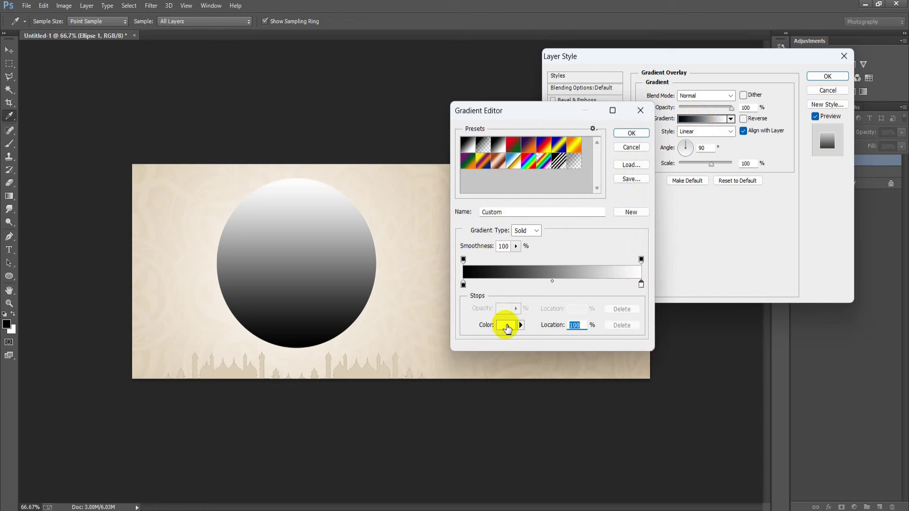
pyautogui.click(505, 324)
pyautogui.write('B')
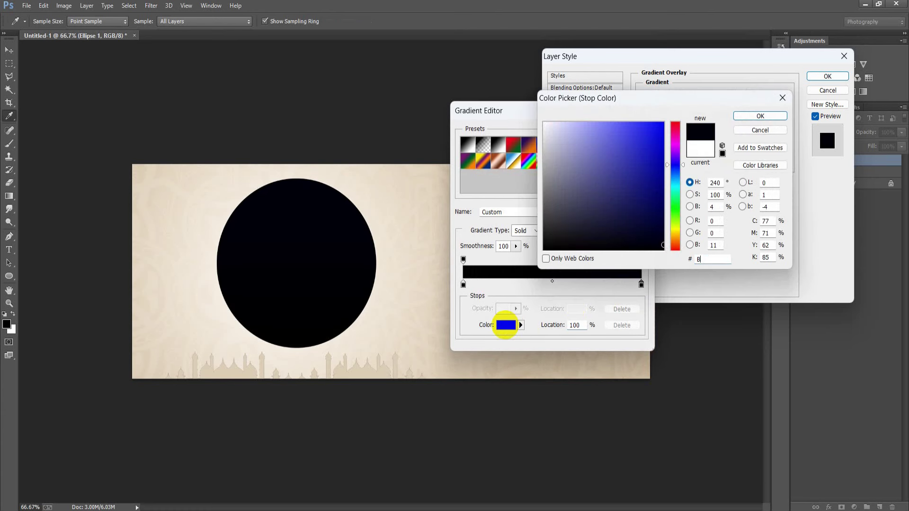
pyautogui.write('F9')
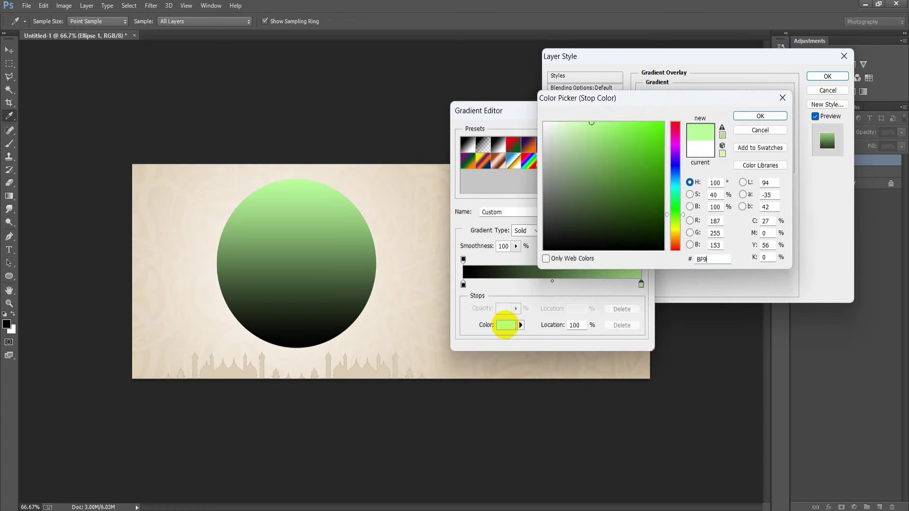
pyautogui.write('42')
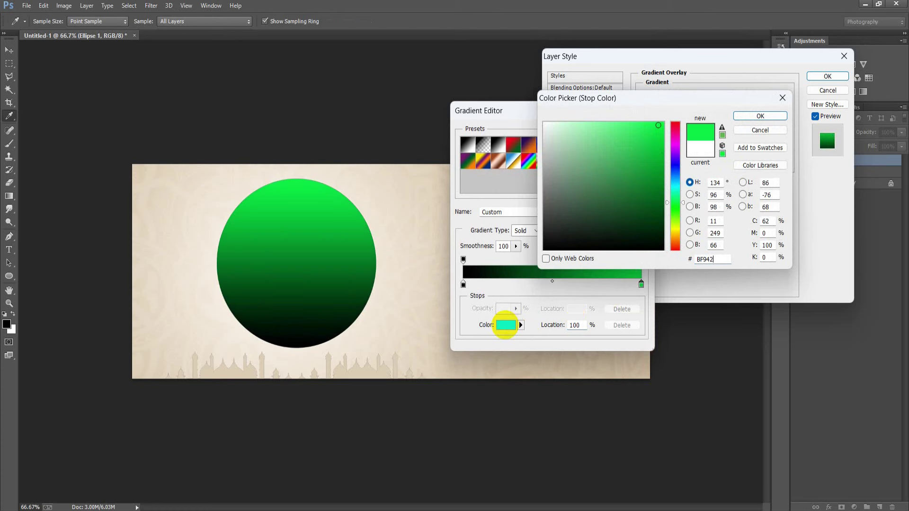
pyautogui.write('3')
pyautogui.click(760, 116)
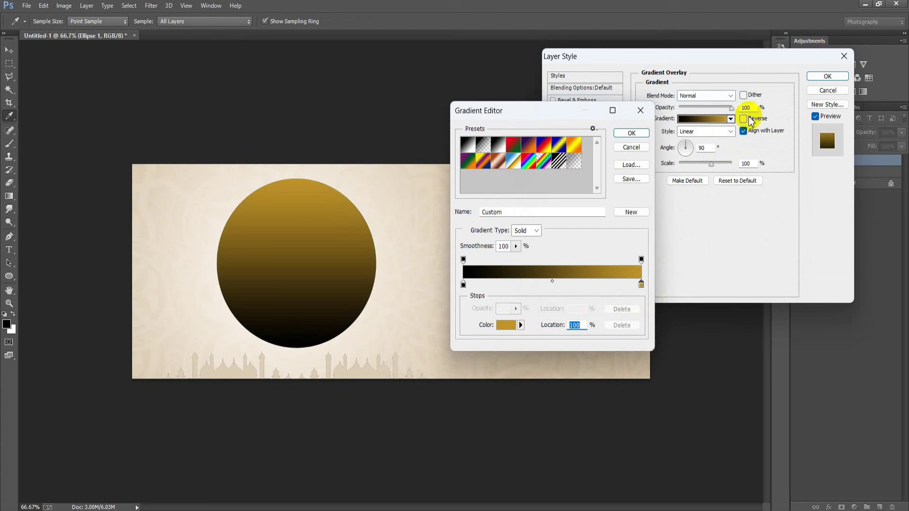
# - Move the gold stop inward and recolour it dark brown 7F4F10
pyautogui.moveTo(642, 286); pyautogui.dragTo(582, 289)
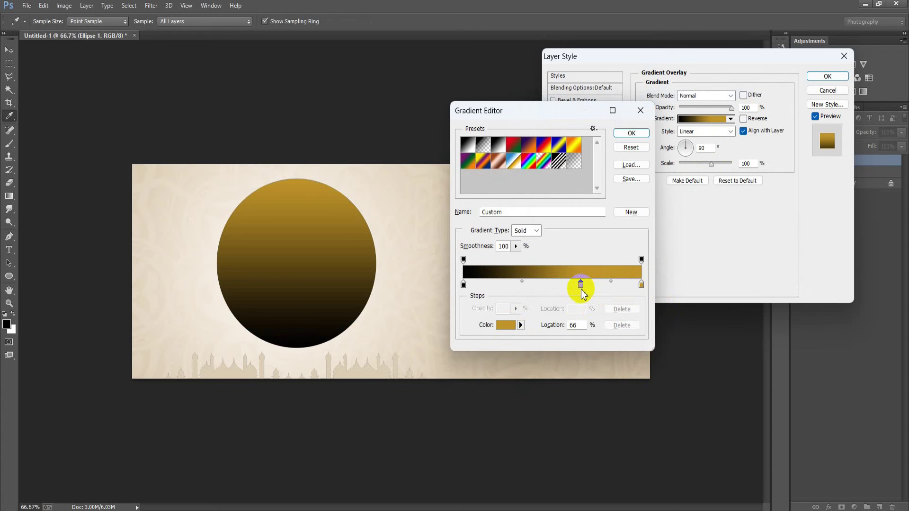
pyautogui.click(505, 325)
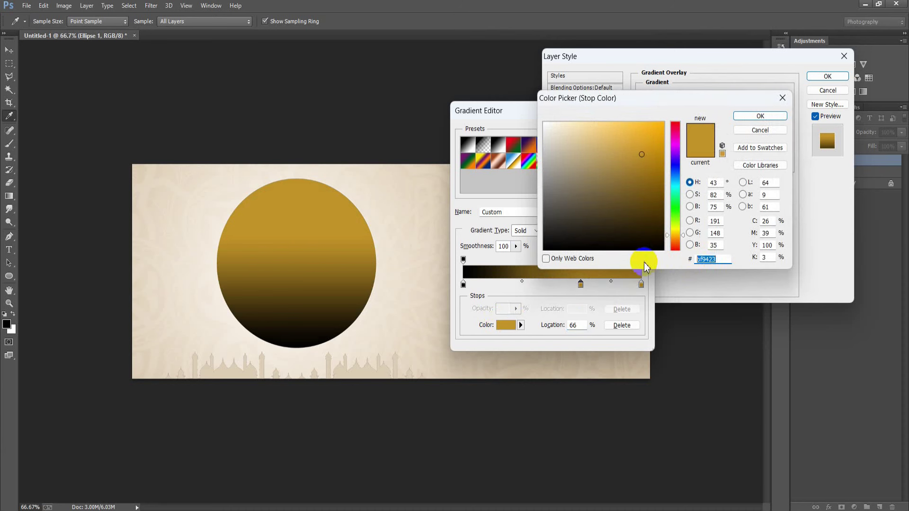
pyautogui.write('7F4')
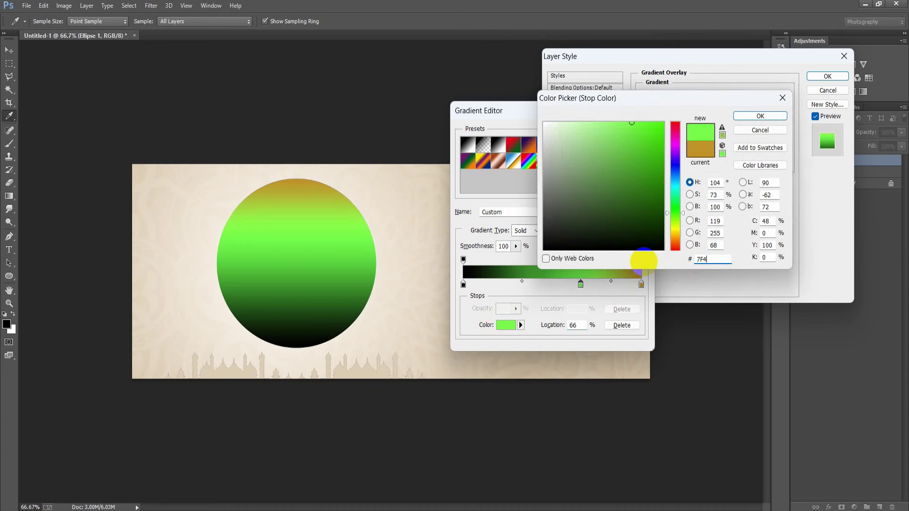
pyautogui.write('F10')
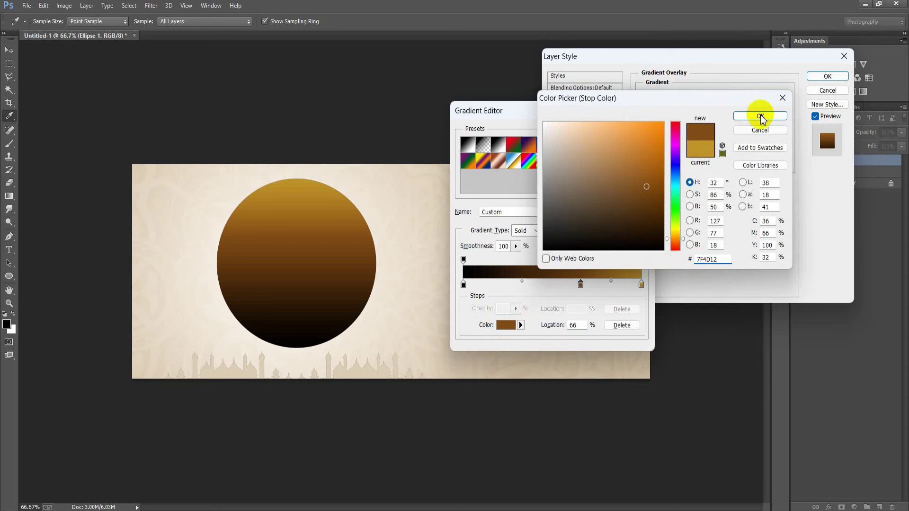
pyautogui.click(760, 115)
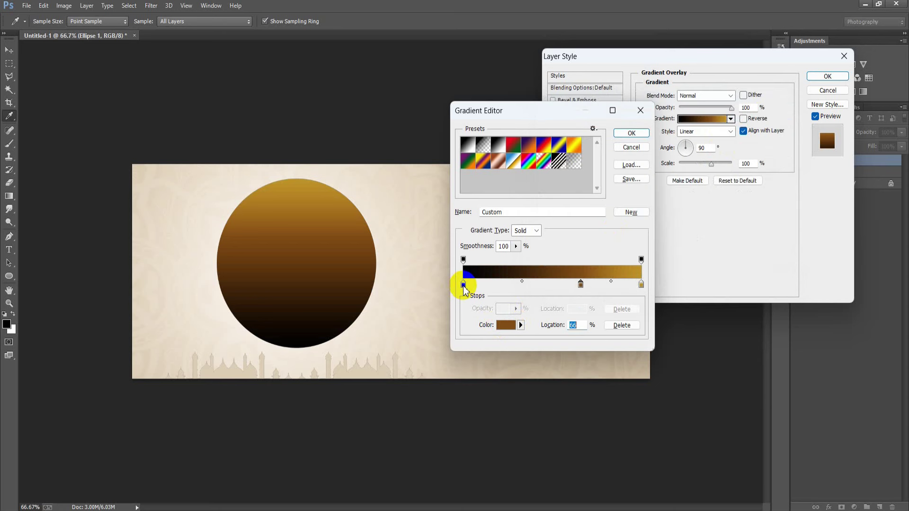
# - Change the gradient's left black stop to brown 7F4D17
pyautogui.click(463, 285)
pyautogui.click(504, 325)
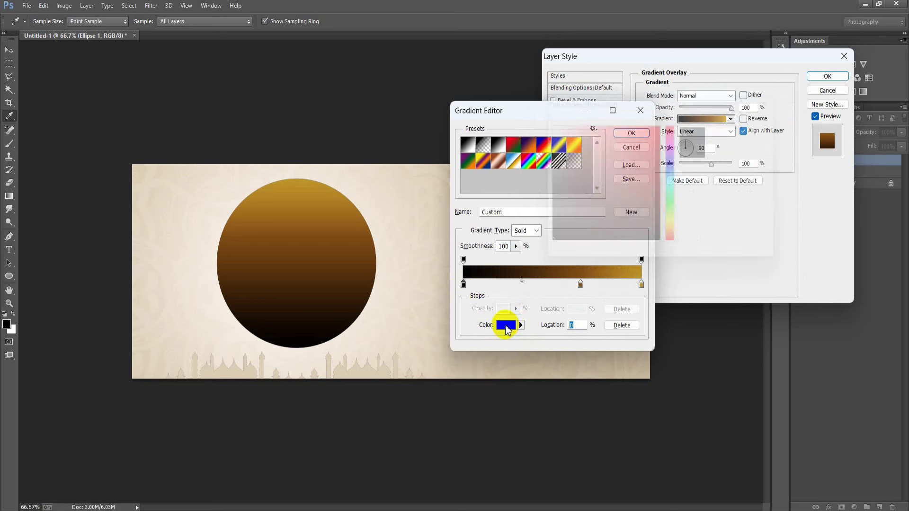
pyautogui.click(719, 259)
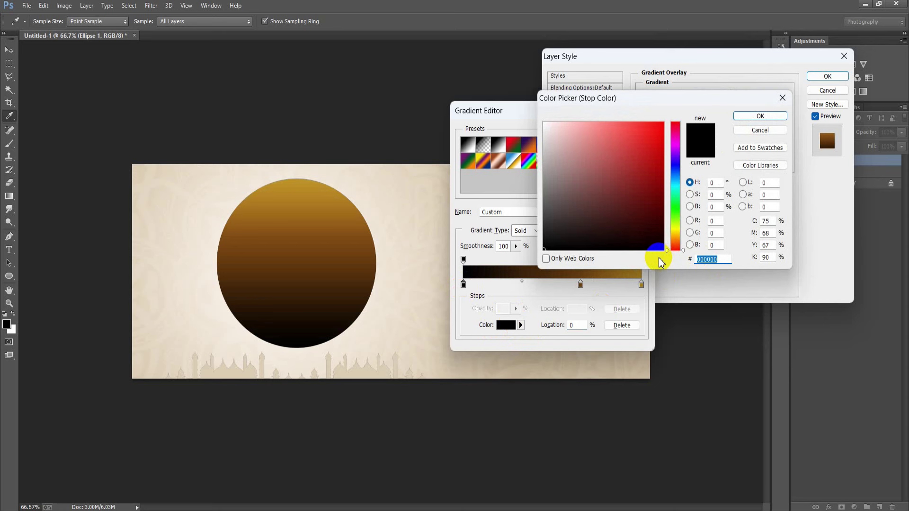
pyautogui.write('7F')
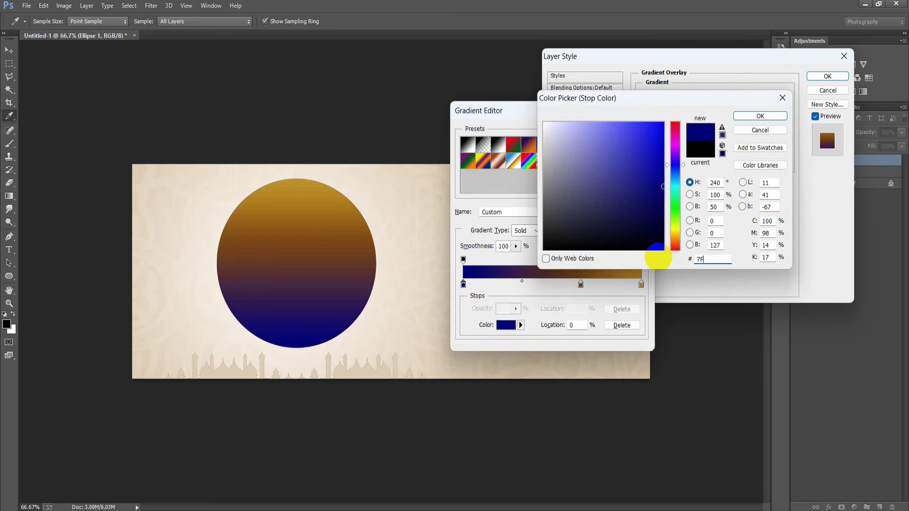
pyautogui.write('4')
pyautogui.write('D17')
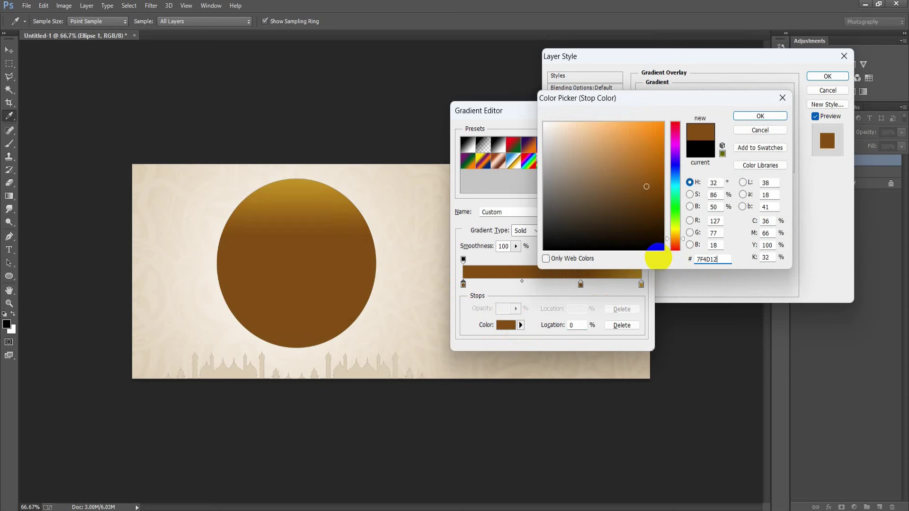
pyautogui.click(744, 116)
# - Add a gold BF9423 stop at location 26 and accept the gradient edits
pyautogui.click(464, 286)
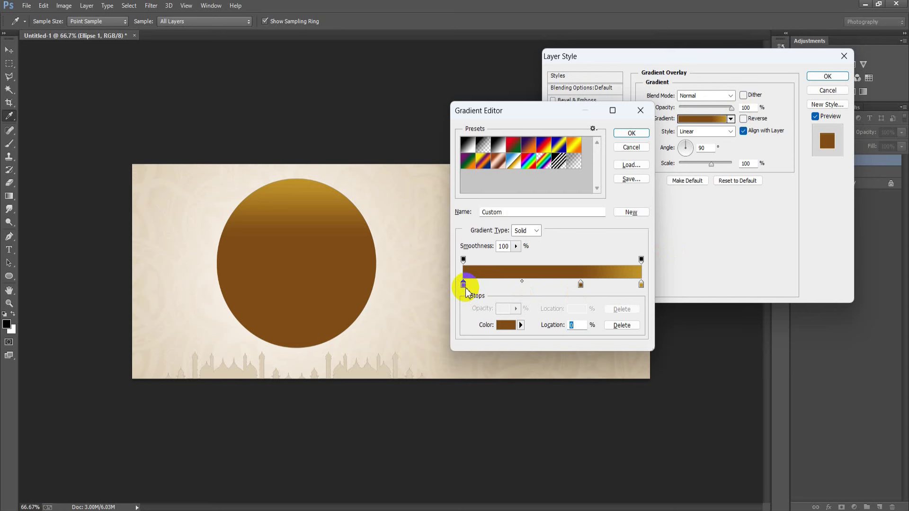
pyautogui.moveTo(464, 286); pyautogui.dragTo(503, 284)
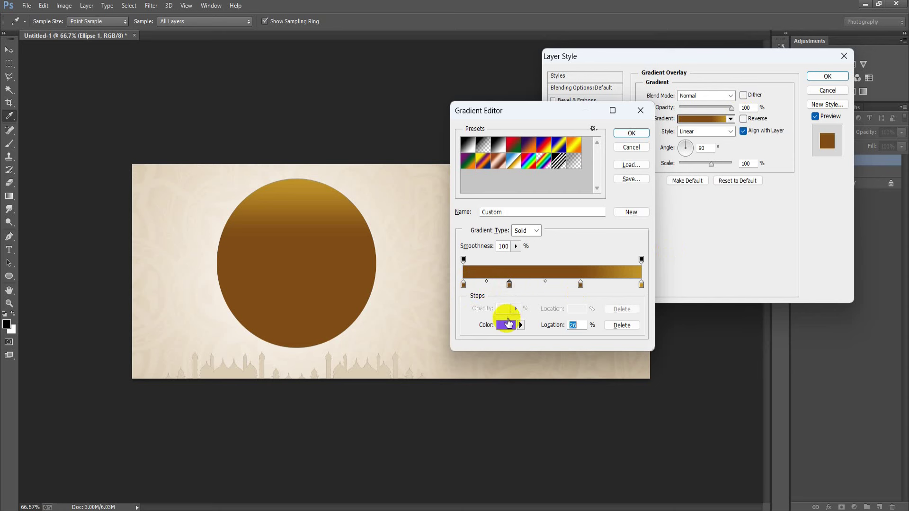
pyautogui.click(505, 325)
pyautogui.doubleClick(712, 259)
pyautogui.moveTo(719, 264); pyautogui.dragTo(658, 265)
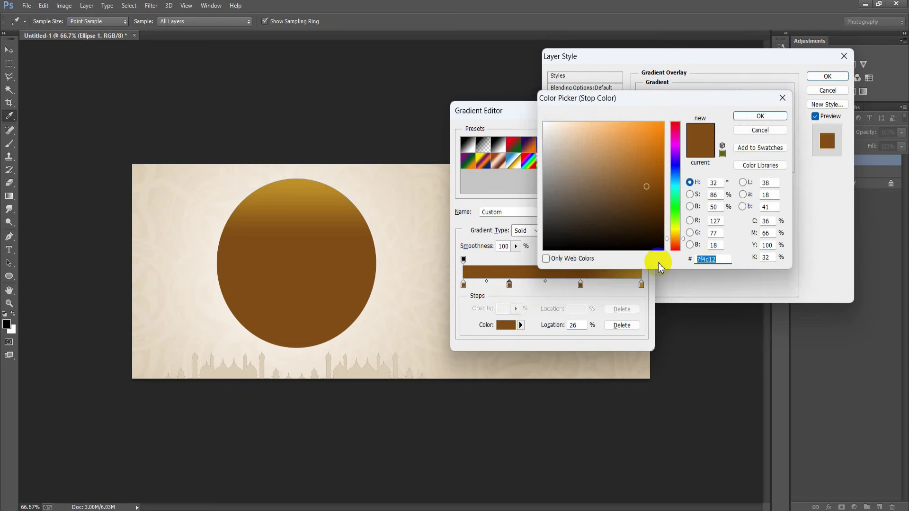
pyautogui.write('BF9')
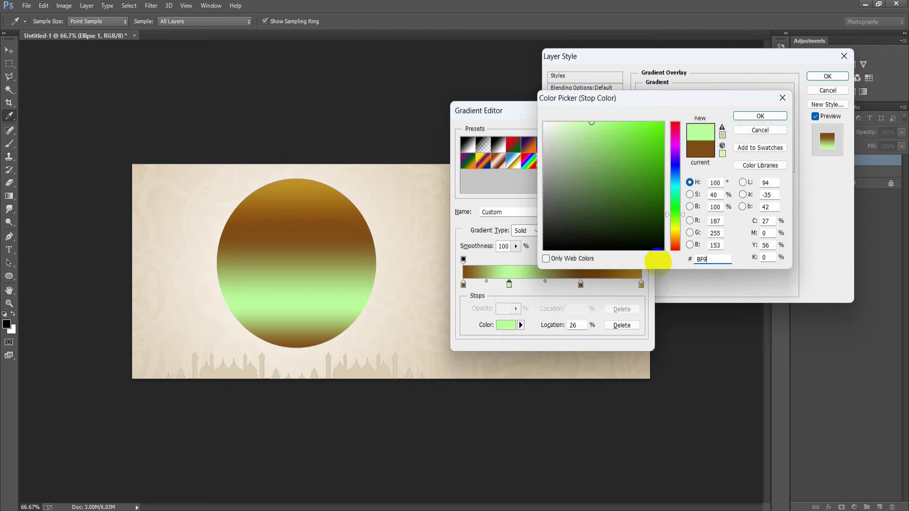
pyautogui.write('423')
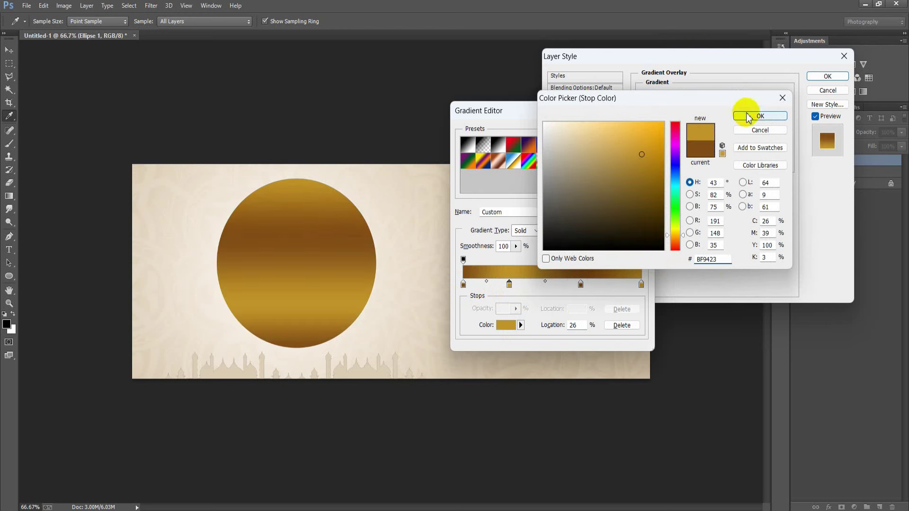
pyautogui.click(747, 117)
pyautogui.click(634, 135)
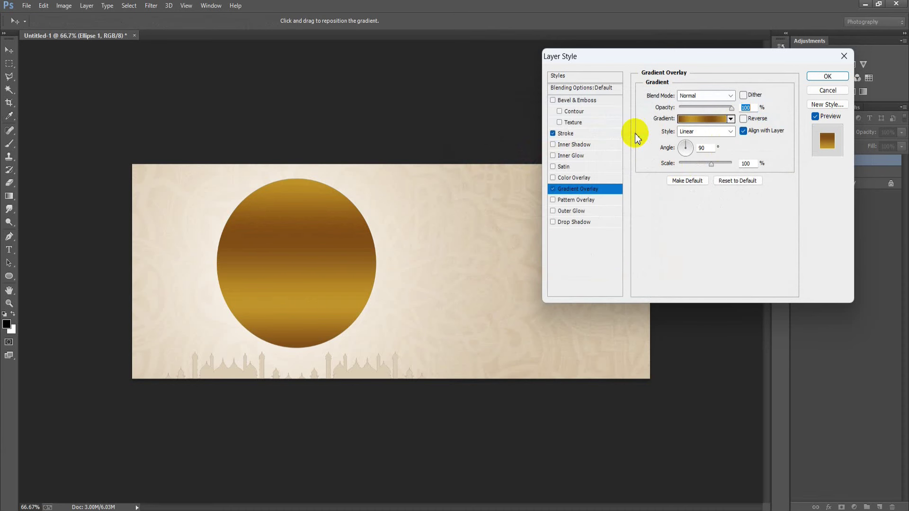
# - Make the gradient overlay Reversed, angle 0°, scale 129%, Reflected style
pyautogui.click(744, 118)
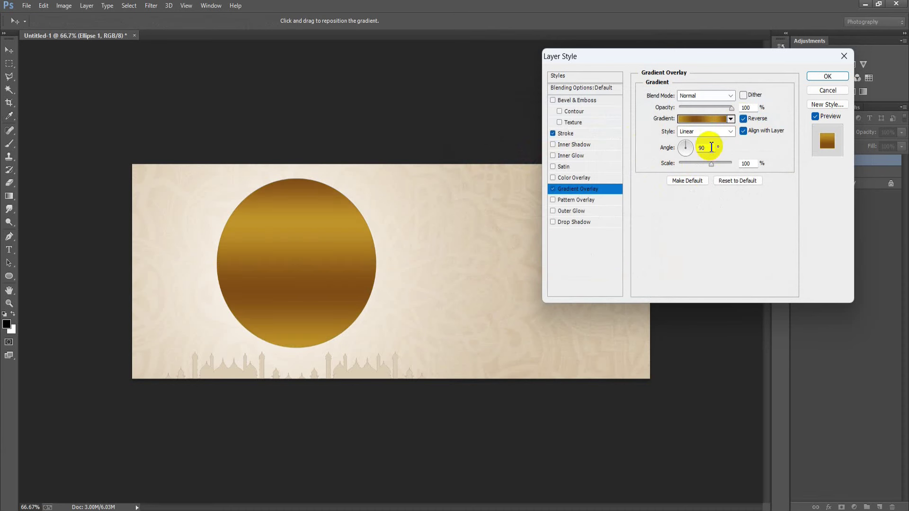
pyautogui.doubleClick(712, 147)
pyautogui.press('BackSpace')
pyautogui.click(744, 163)
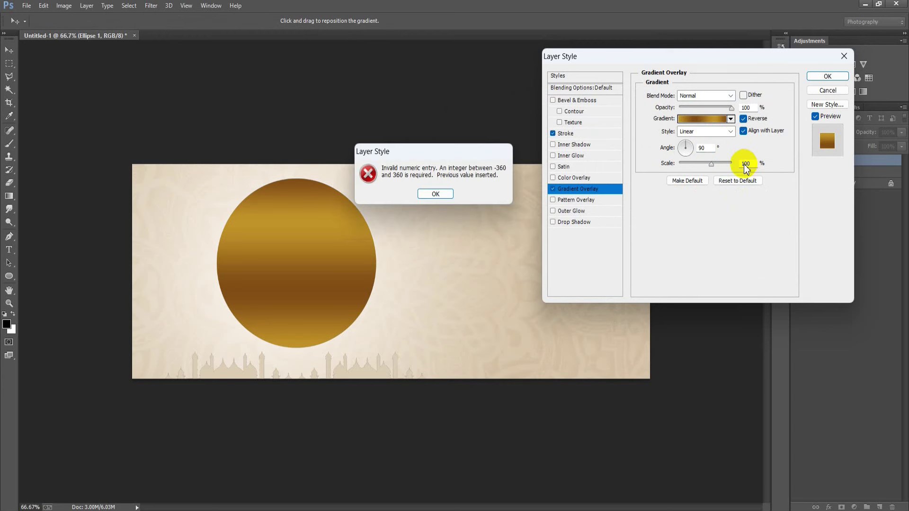
pyautogui.click(435, 194)
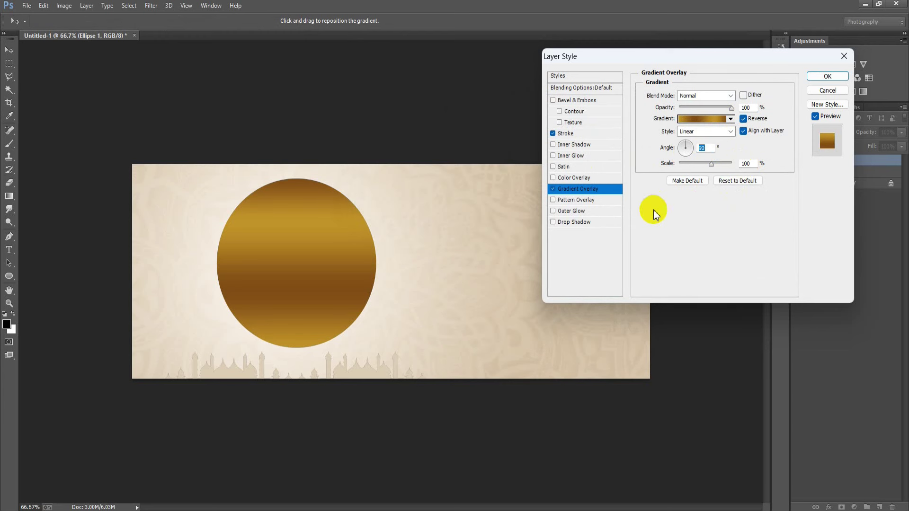
pyautogui.write('0')
pyautogui.click(747, 163)
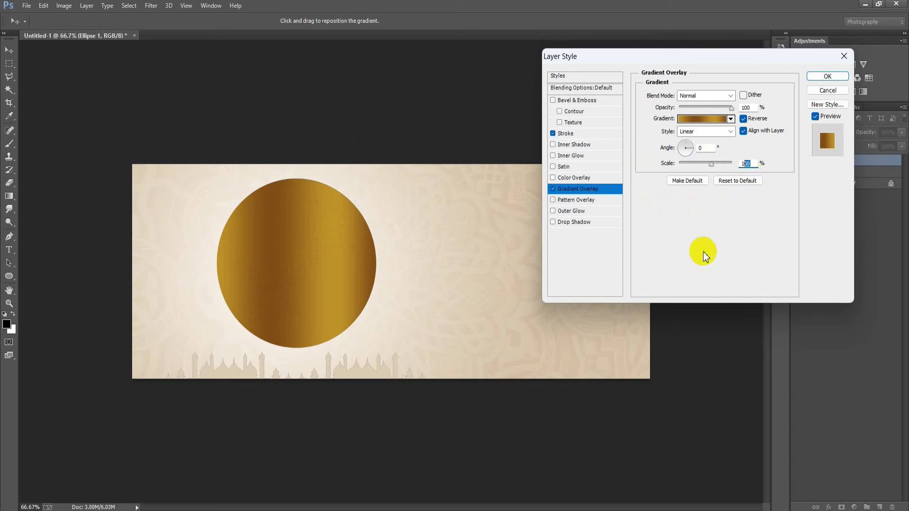
pyautogui.write('129')
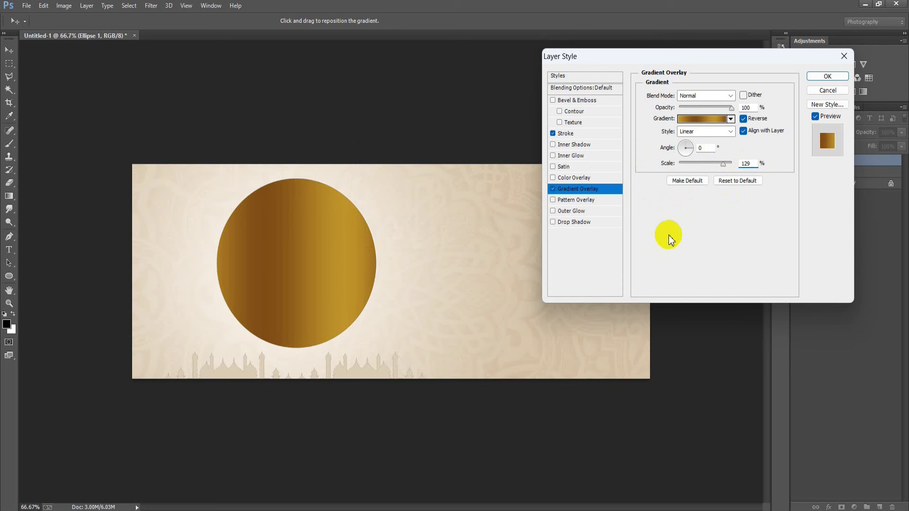
pyautogui.click(727, 131)
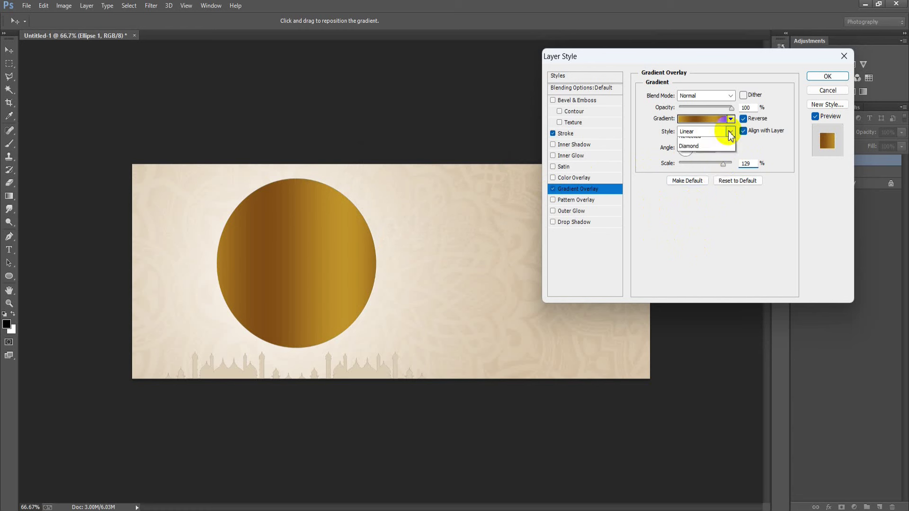
pyautogui.click(717, 173)
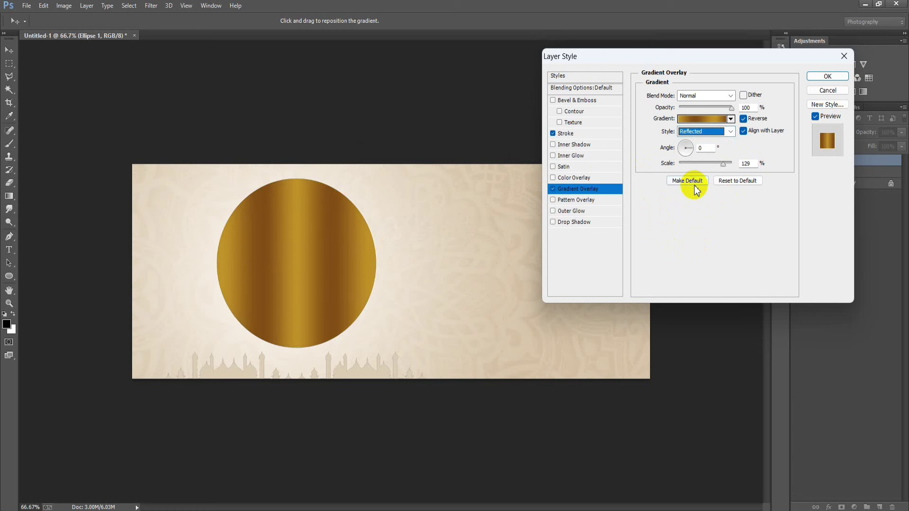
# - Apply a tan 8D7147 drop shadow at 60%, 17 px distance, 21 px size
pyautogui.click(573, 223)
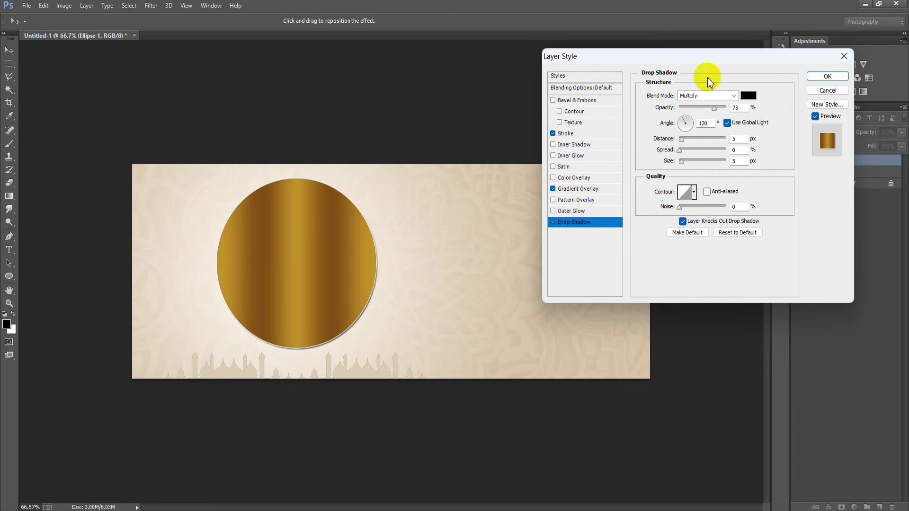
pyautogui.click(749, 96)
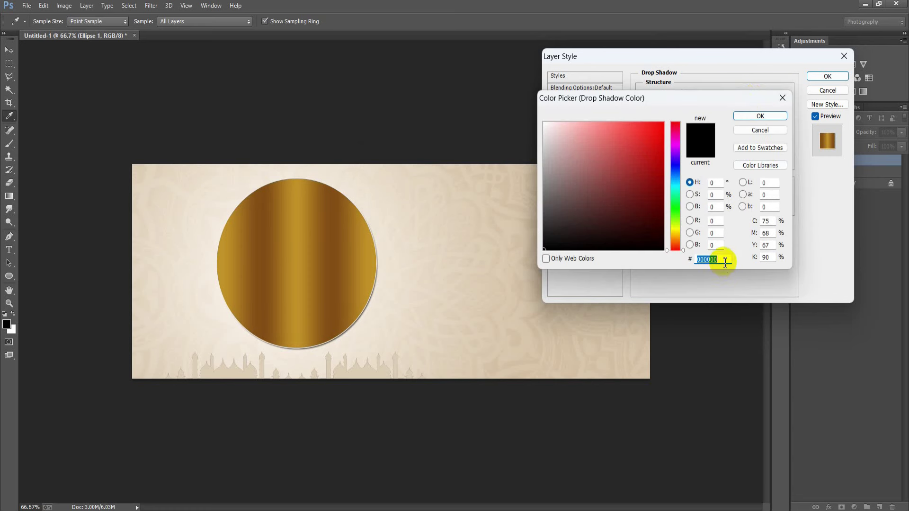
pyautogui.write('8')
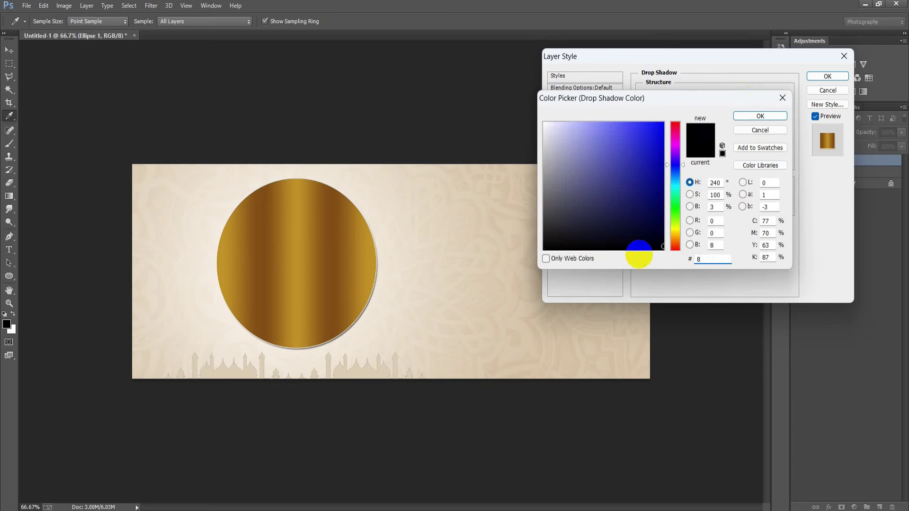
pyautogui.write('D714')
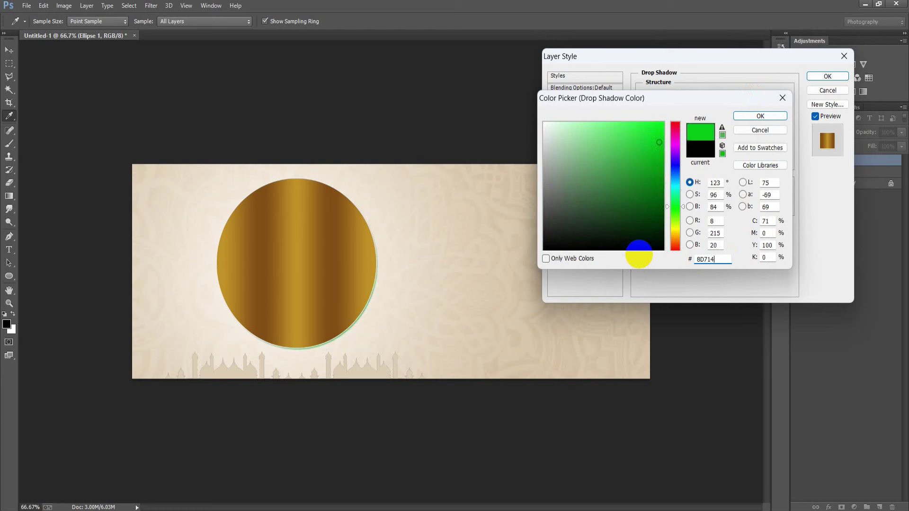
pyautogui.write('7')
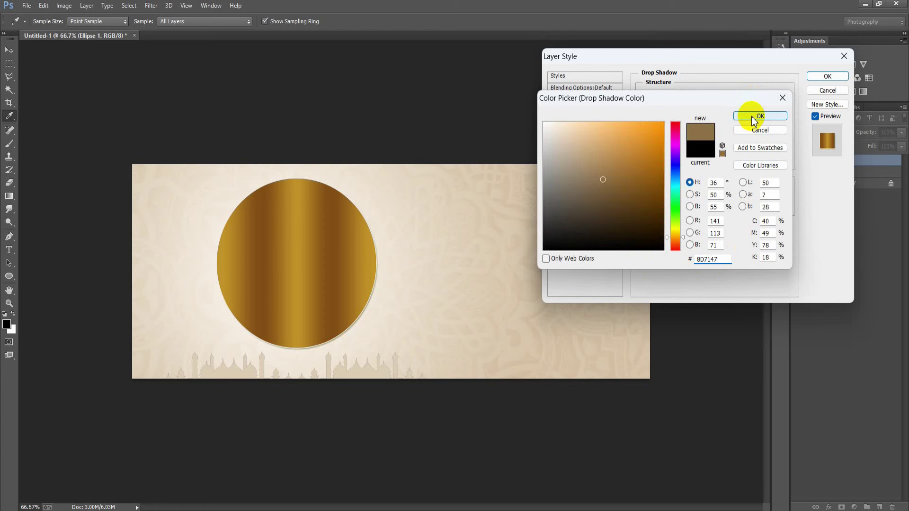
pyautogui.click(751, 116)
pyautogui.doubleClick(745, 109)
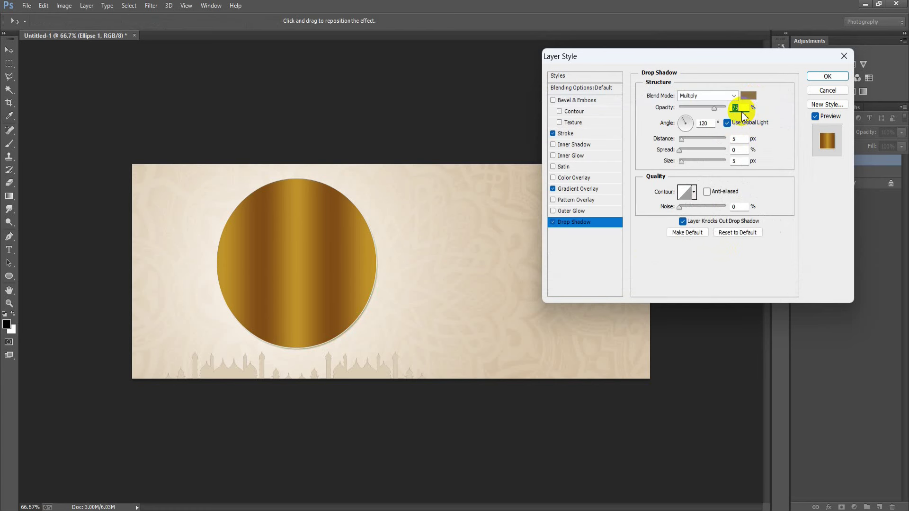
pyautogui.write('0')
pyautogui.press('BackSpace')
pyautogui.press('BackSpace')
pyautogui.press('BackSpace')
pyautogui.write('83')
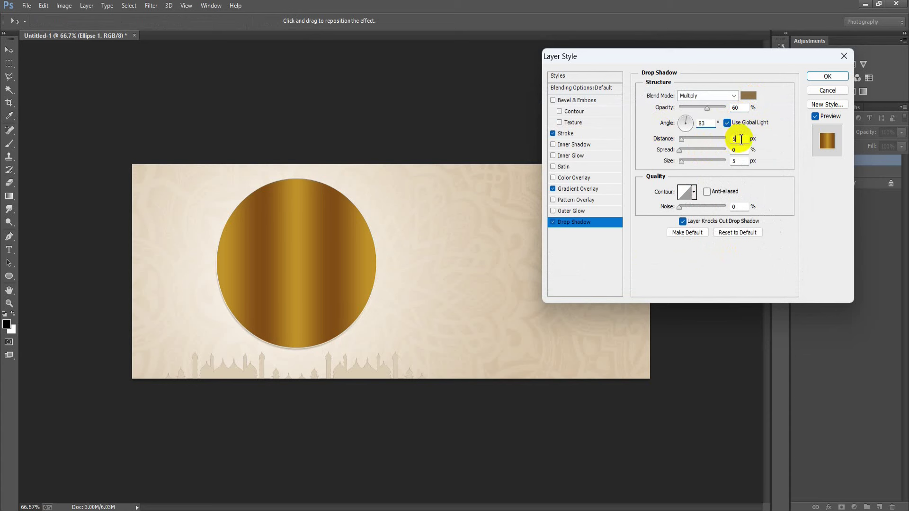
pyautogui.write('1')
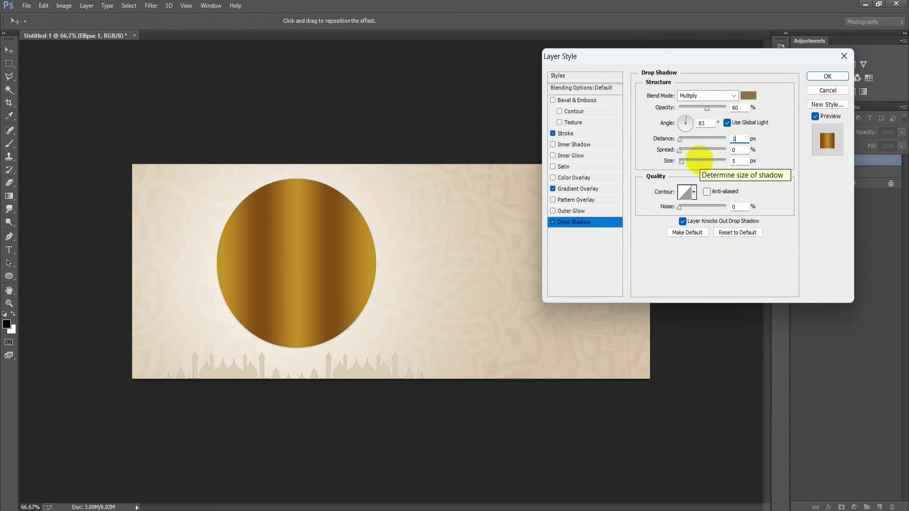
pyautogui.write('7')
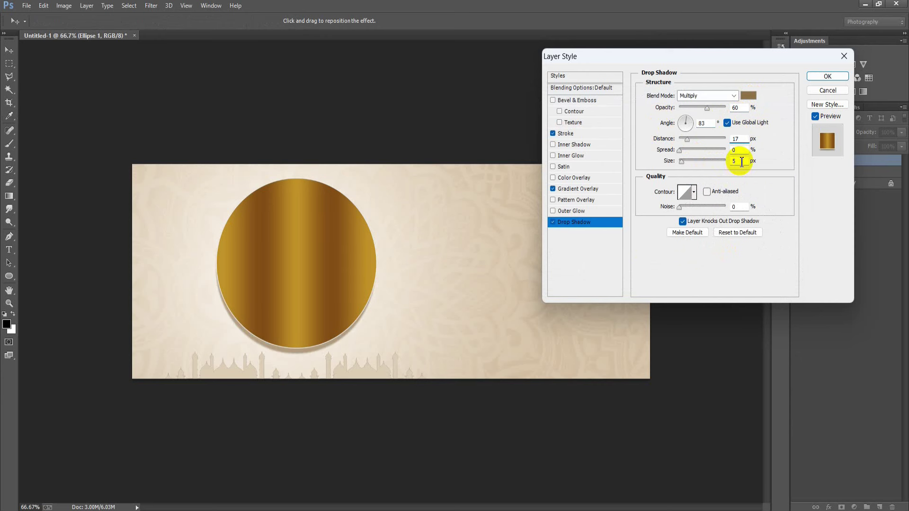
pyautogui.click(743, 160)
pyautogui.write('1')
pyautogui.click(738, 207)
pyautogui.write('8')
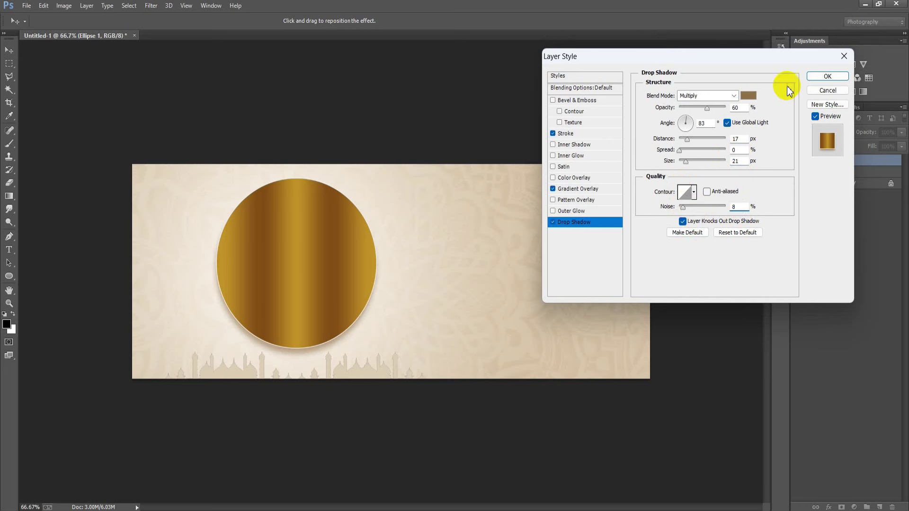
pyautogui.click(828, 77)
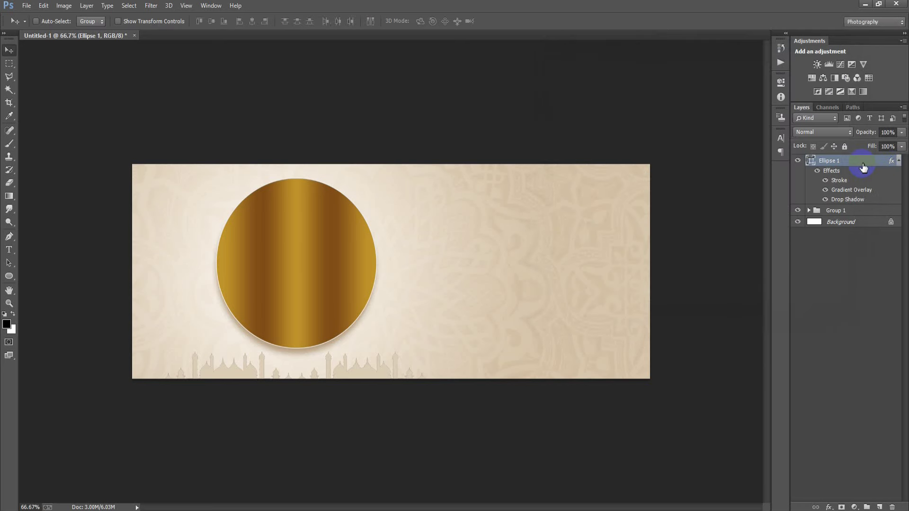
# - Rasterize the Ellipse 1 layer and collapse its effects list
pyautogui.rightClick(863, 167)
pyautogui.click(653, 166)
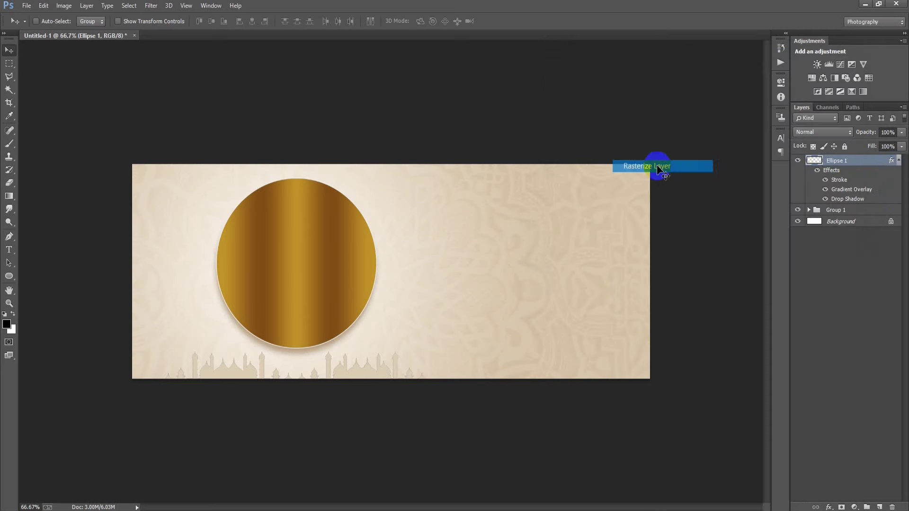
pyautogui.click(898, 161)
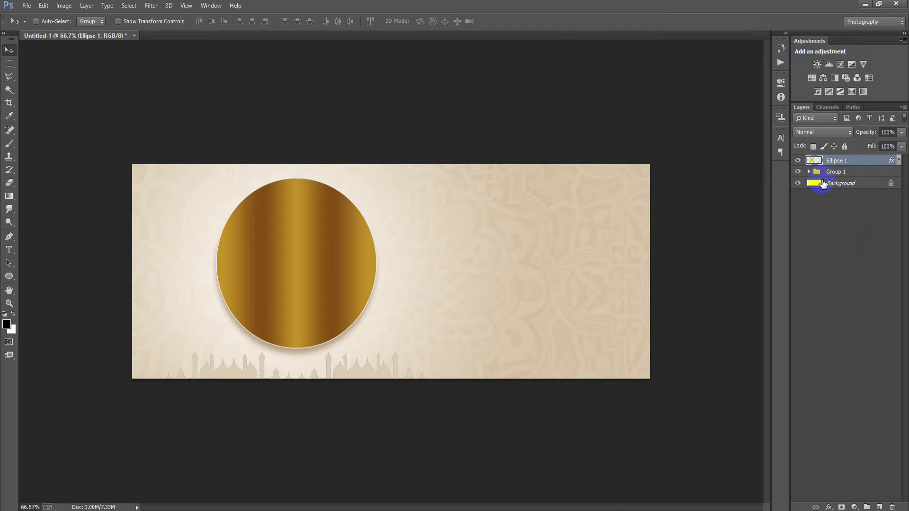
pyautogui.click(23, 6)
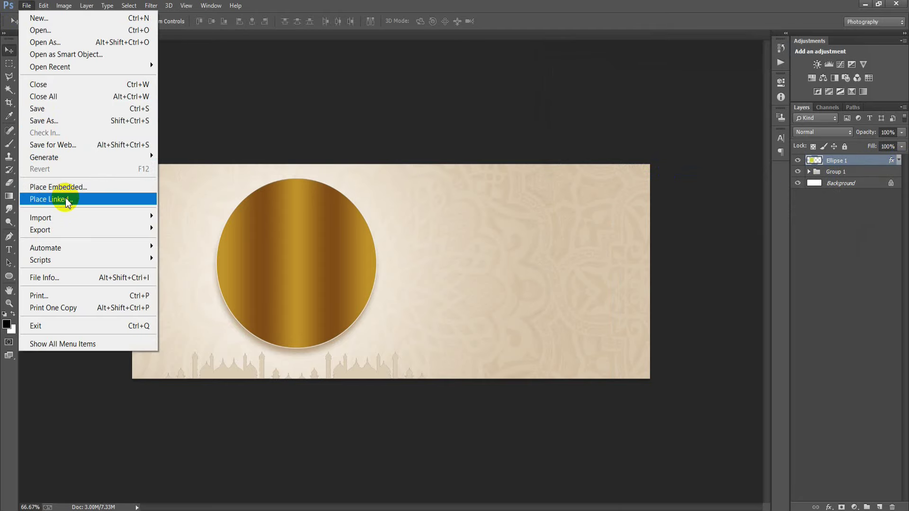
# - Open the mosque image 00009.png
pyautogui.click(64, 197)
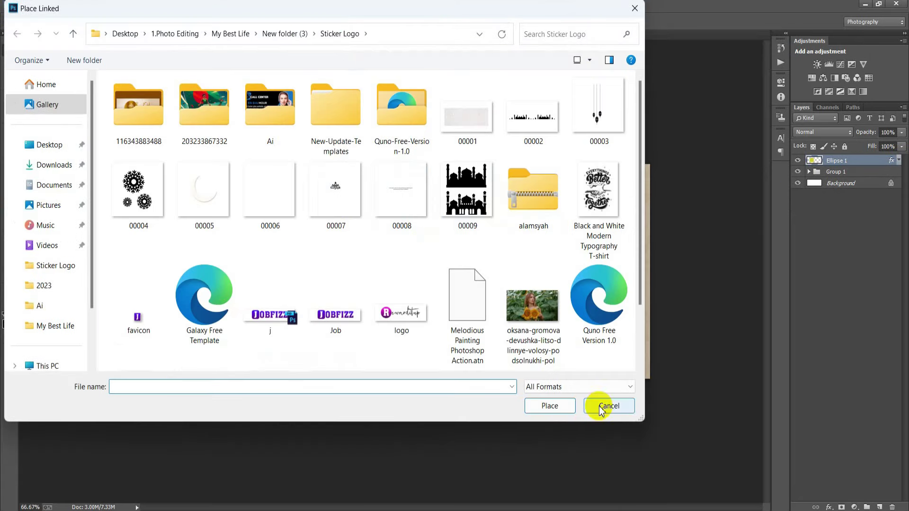
pyautogui.click(606, 405)
pyautogui.click(27, 8)
pyautogui.click(40, 30)
pyautogui.click(466, 194)
pyautogui.click(549, 406)
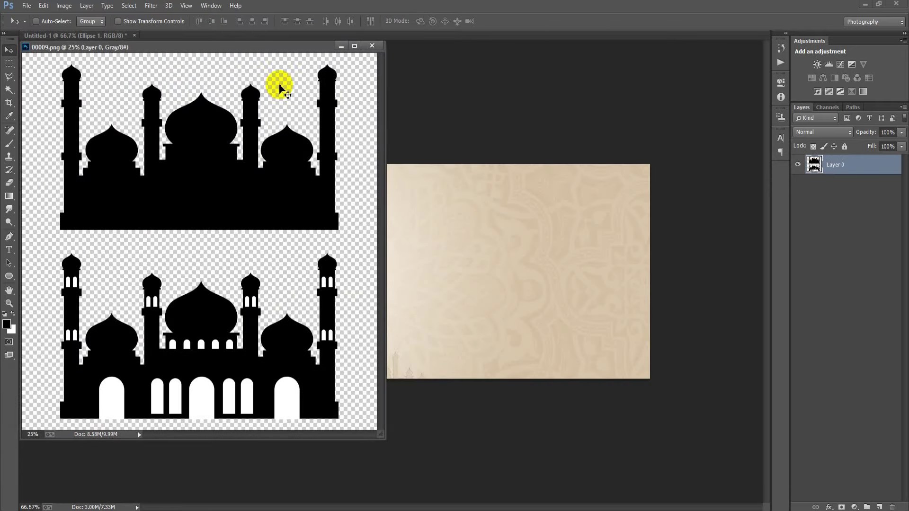
pyautogui.moveTo(253, 48)
pyautogui.mouseDown()
pyautogui.moveTo(395, 50)
pyautogui.moveTo(396, 34)
pyautogui.mouseUp()
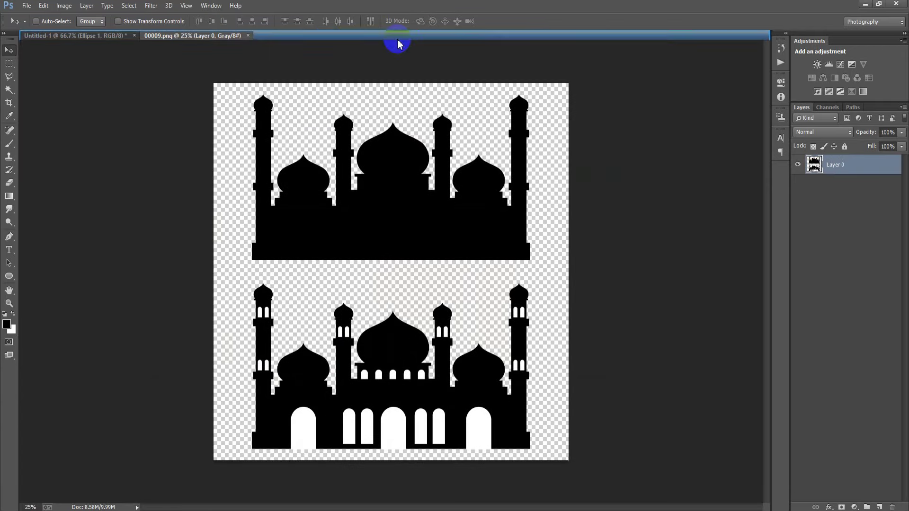
# - Copy the upper mosque silhouette into the banner and close 00009.png
pyautogui.click(9, 63)
pyautogui.moveTo(202, 67); pyautogui.dragTo(577, 272)
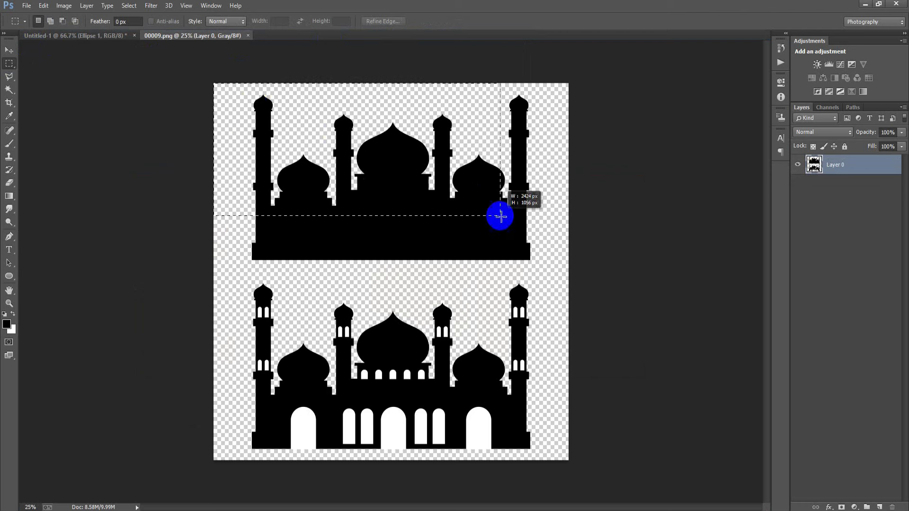
pyautogui.click(9, 50)
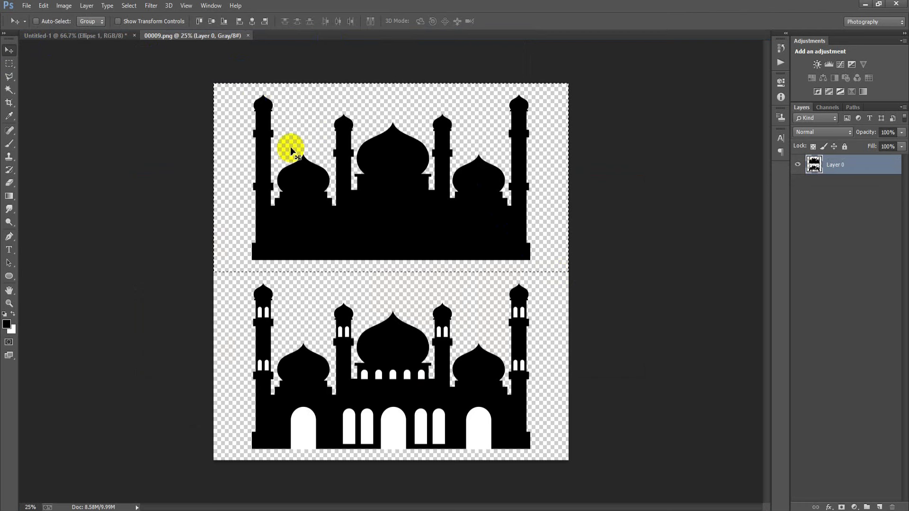
pyautogui.moveTo(290, 146)
pyautogui.mouseDown()
pyautogui.moveTo(73, 41)
pyautogui.moveTo(284, 216)
pyautogui.mouseUp()
pyautogui.click(246, 36)
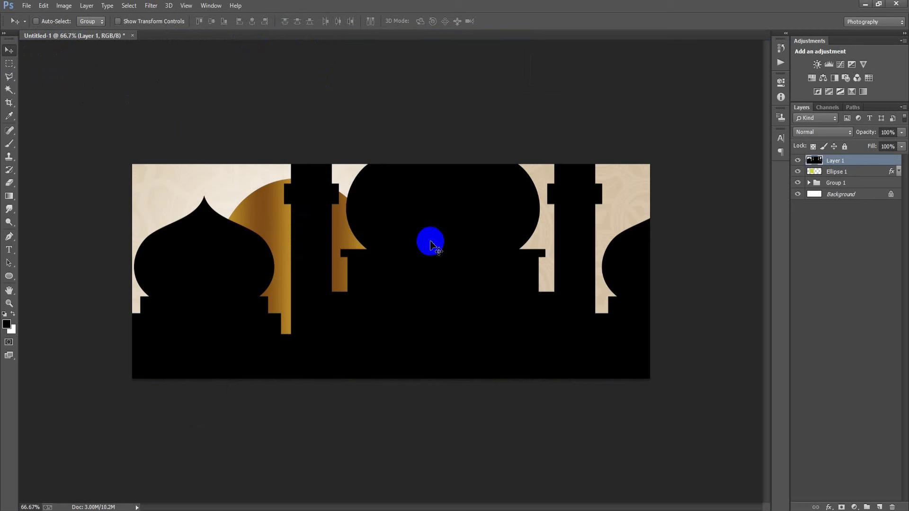
# - Scale the black mosque to about 17% and place it over the circle's lower half
pyautogui.hotkey('ctrl', 't')
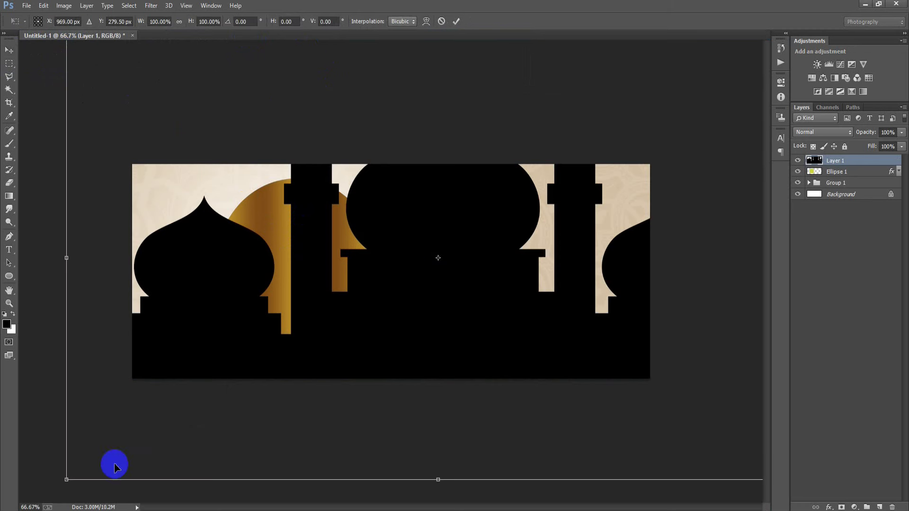
pyautogui.moveTo(66, 481); pyautogui.dragTo(348, 312)
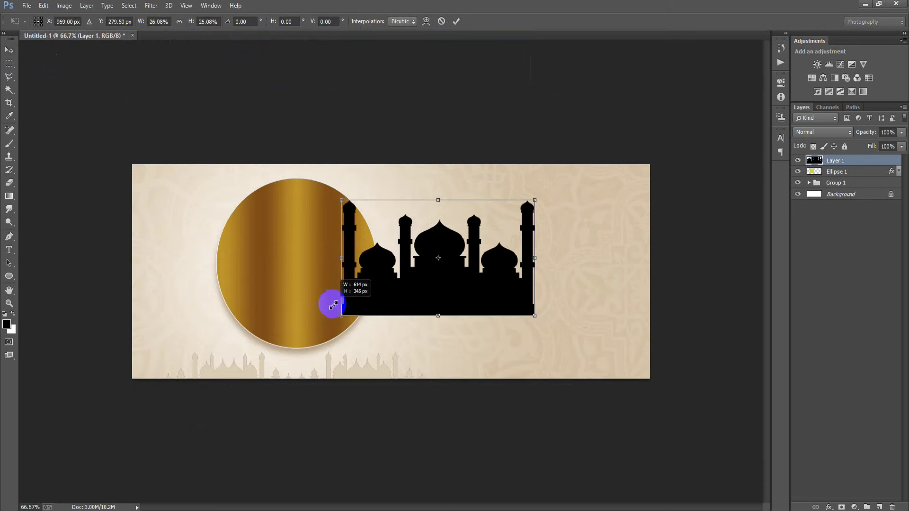
pyautogui.moveTo(462, 302); pyautogui.dragTo(318, 341)
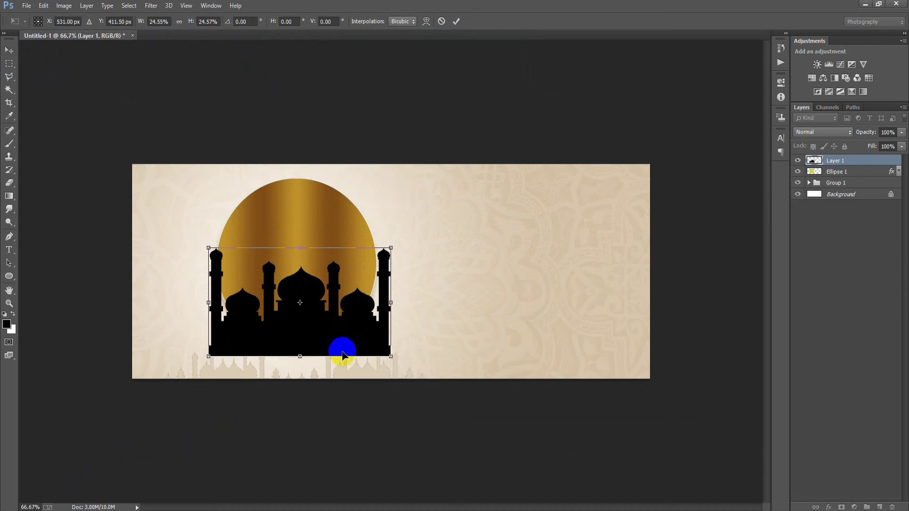
pyautogui.moveTo(385, 354); pyautogui.dragTo(339, 336)
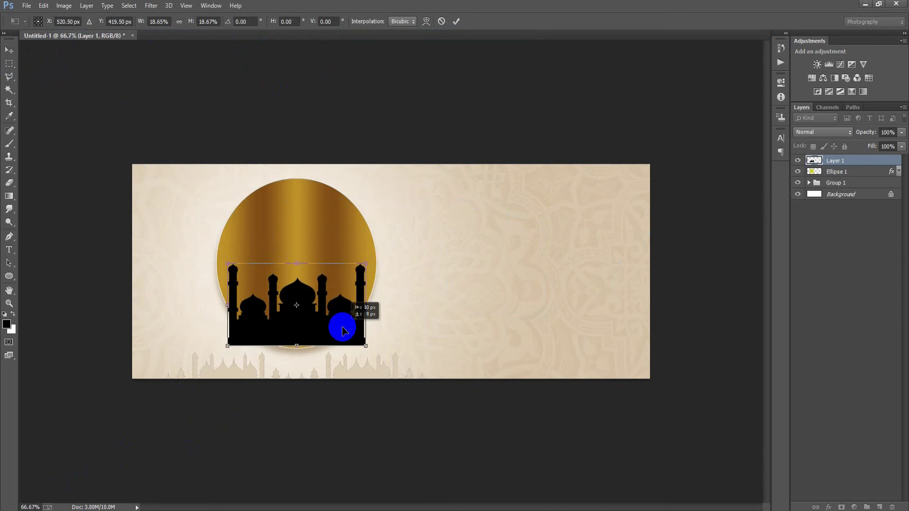
pyautogui.moveTo(339, 336); pyautogui.dragTo(340, 330)
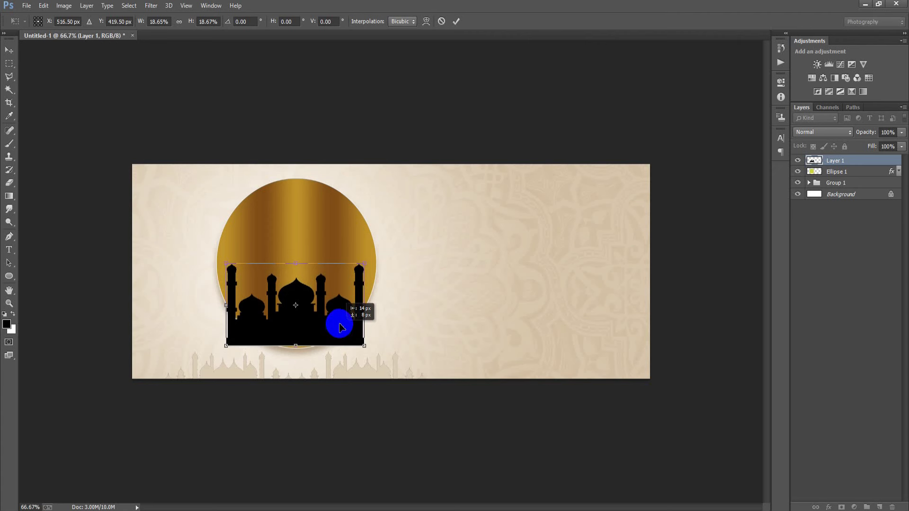
pyautogui.moveTo(365, 345); pyautogui.dragTo(351, 340)
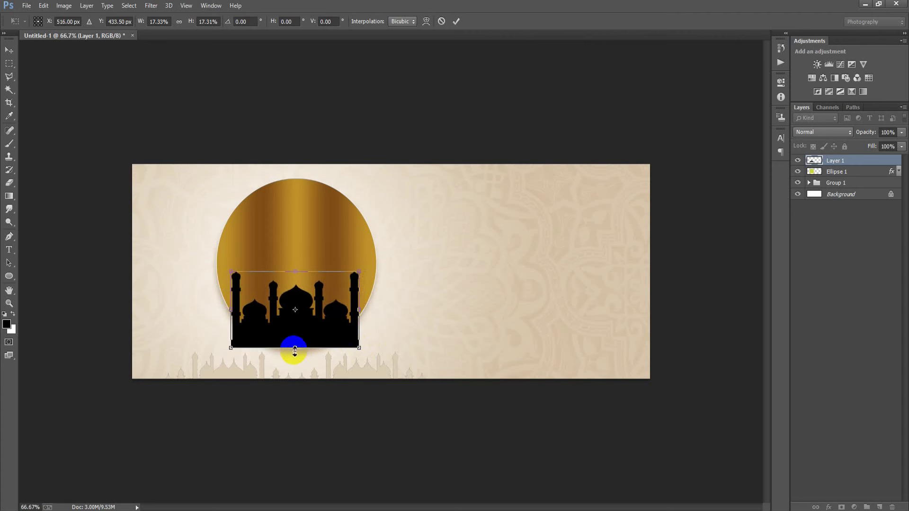
pyautogui.moveTo(294, 347); pyautogui.dragTo(294, 351)
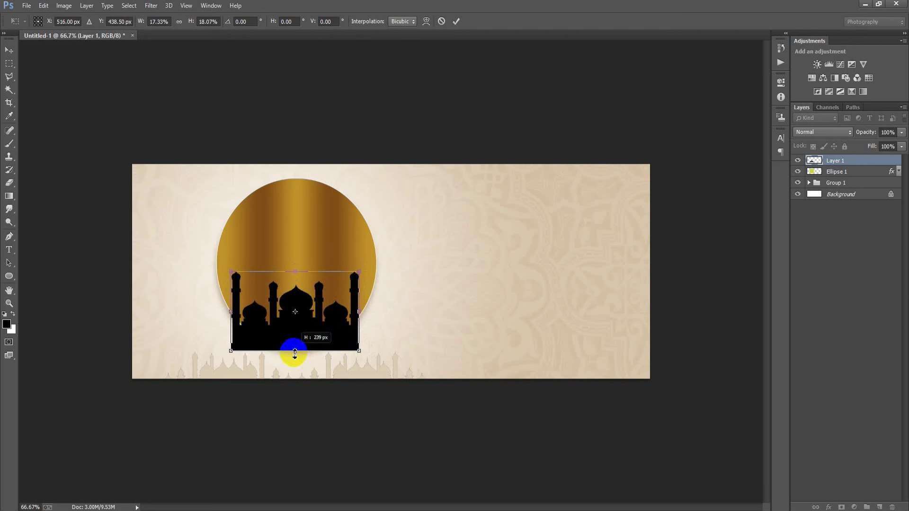
pyautogui.click(456, 21)
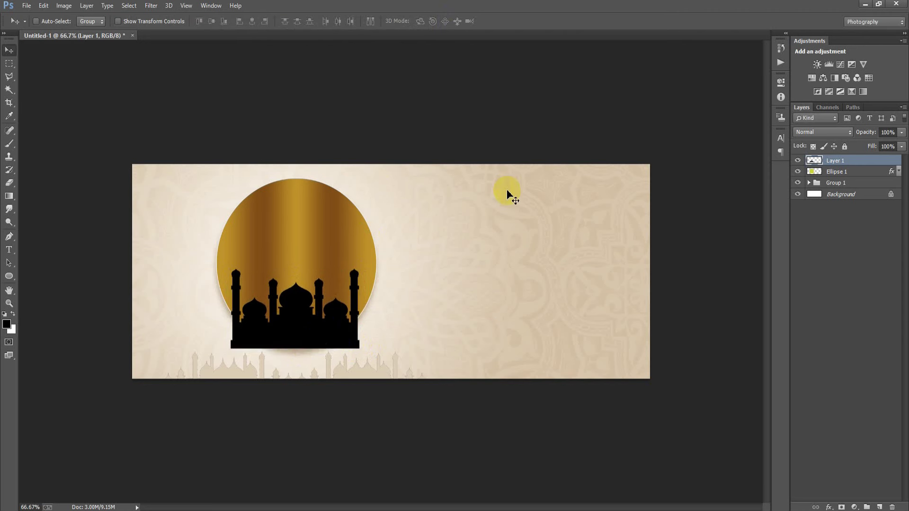
pyautogui.hotkey('ctrl', 't')
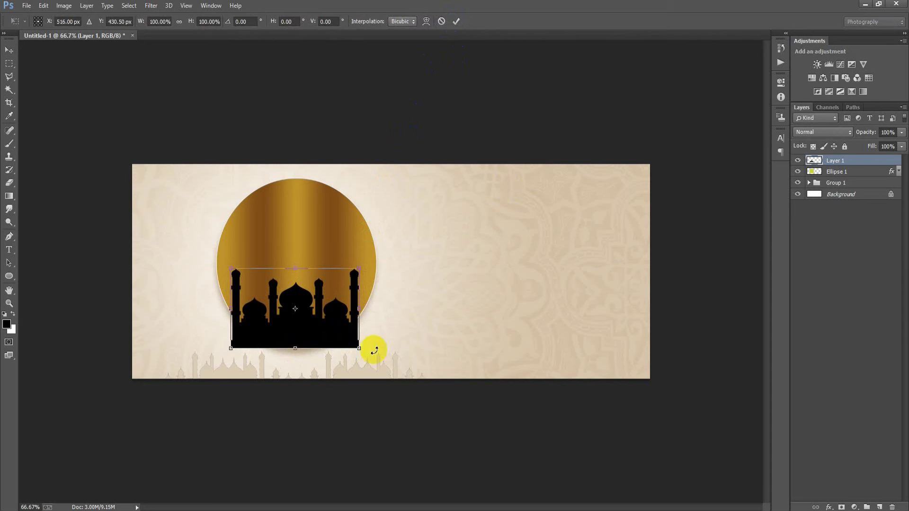
# - Re-scale the mosque to about 96% width with its base at the circle's bottom
pyautogui.moveTo(358, 349); pyautogui.dragTo(362, 351)
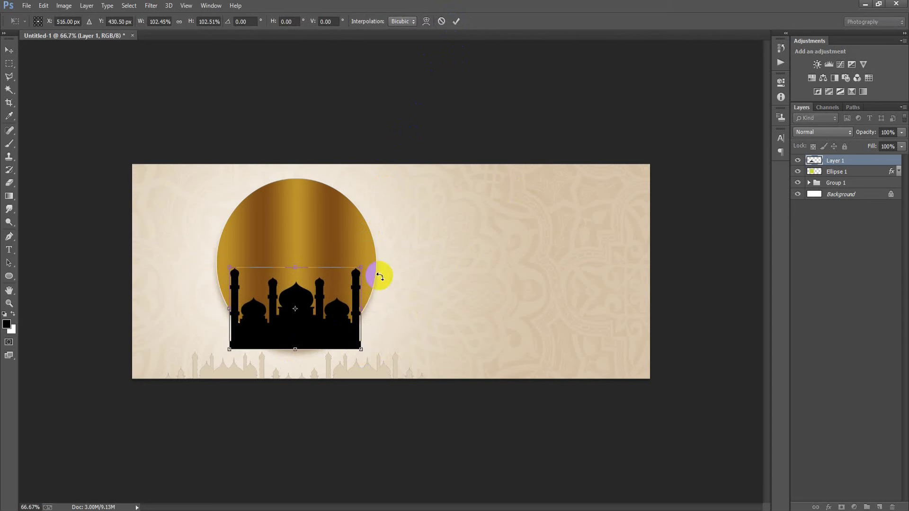
pyautogui.click(456, 21)
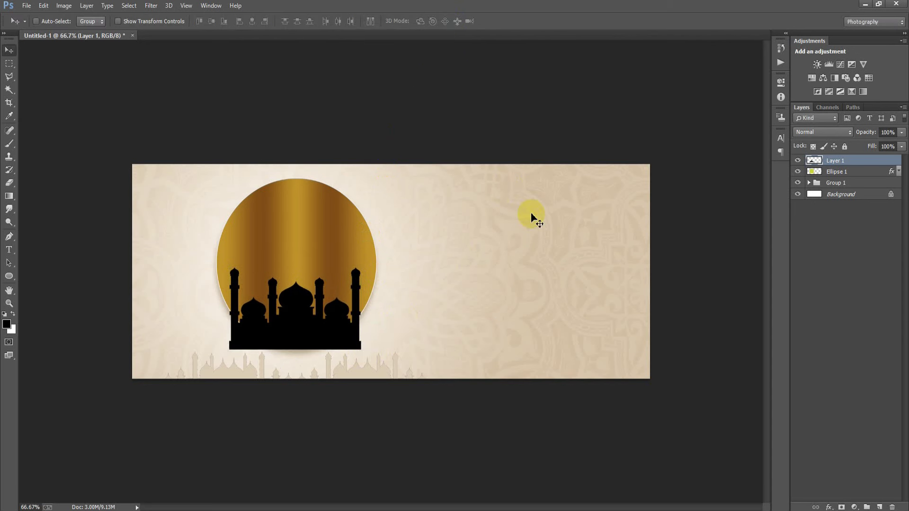
pyautogui.press('Up')
pyautogui.press('Up')
pyautogui.press('Up')
pyautogui.press('Up')
pyautogui.press('Up')
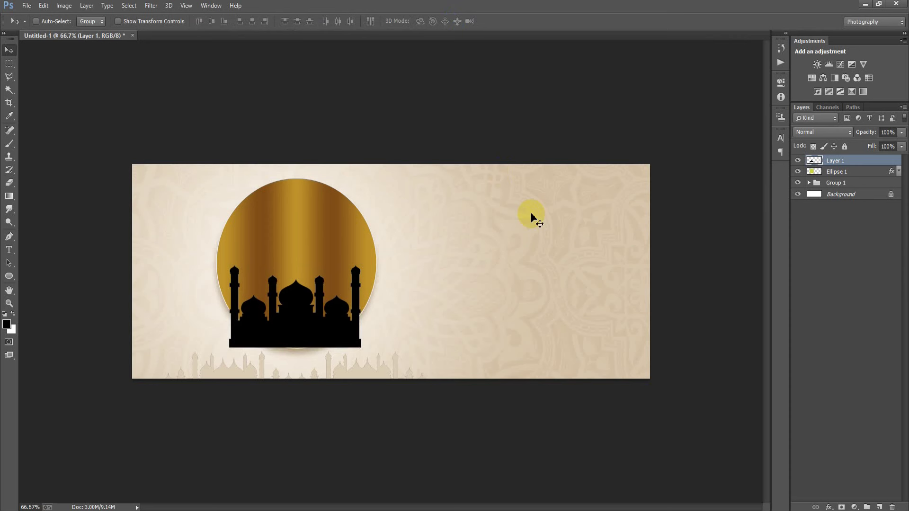
pyautogui.hotkey('ctrl', 't')
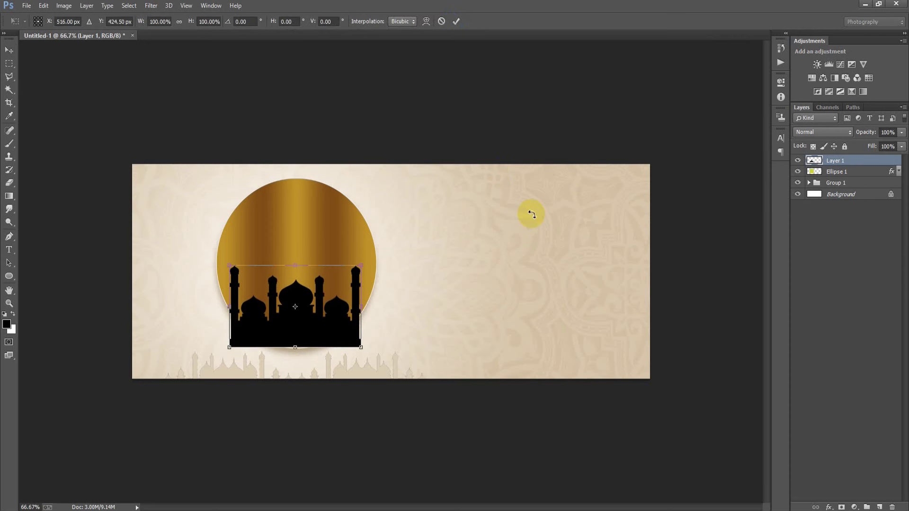
pyautogui.moveTo(295, 347); pyautogui.dragTo(295, 351)
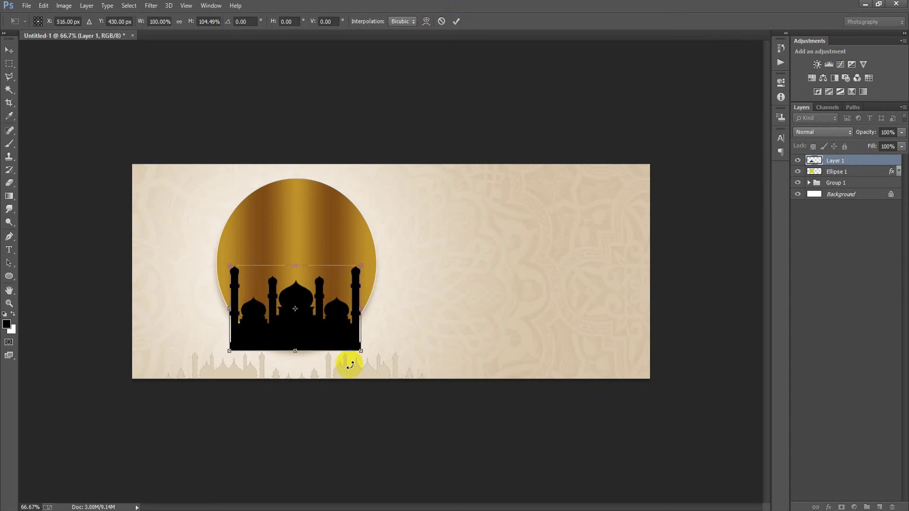
pyautogui.moveTo(361, 350); pyautogui.dragTo(334, 346)
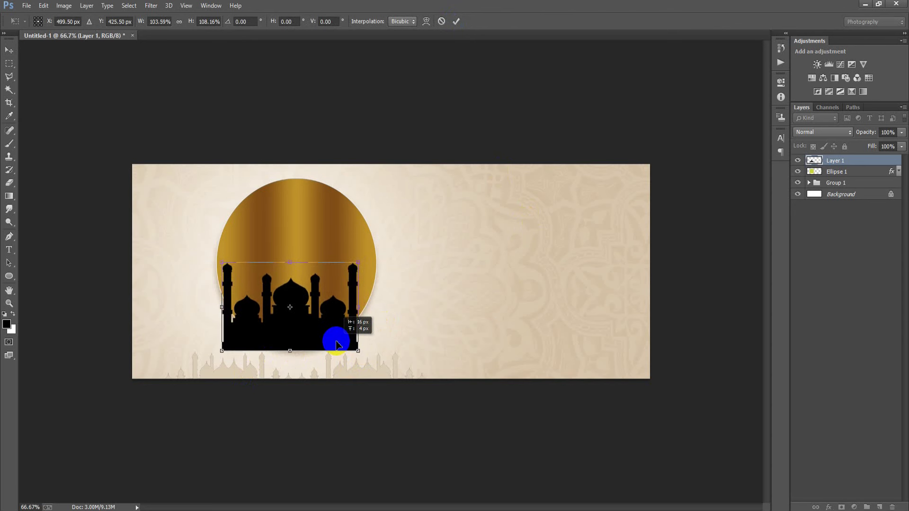
pyautogui.click(456, 21)
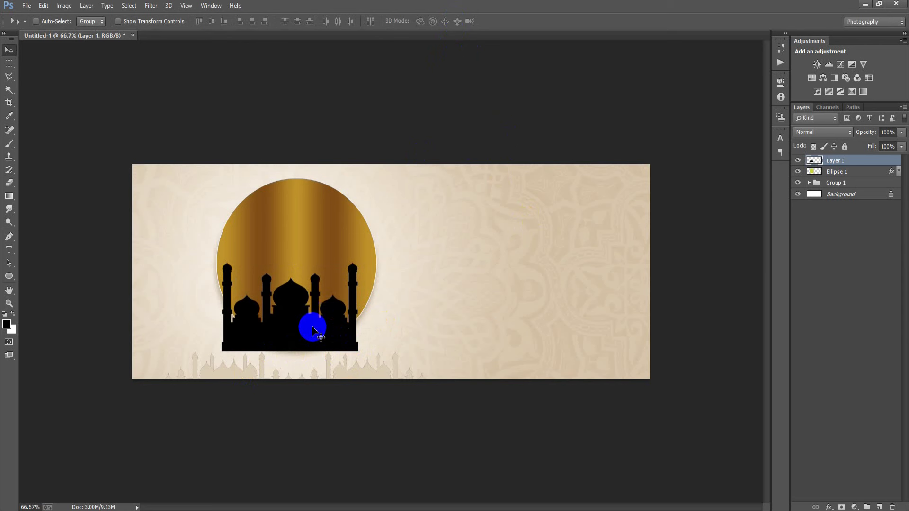
pyautogui.moveTo(308, 334); pyautogui.dragTo(316, 323)
pyautogui.hotkey('ctrl', 't')
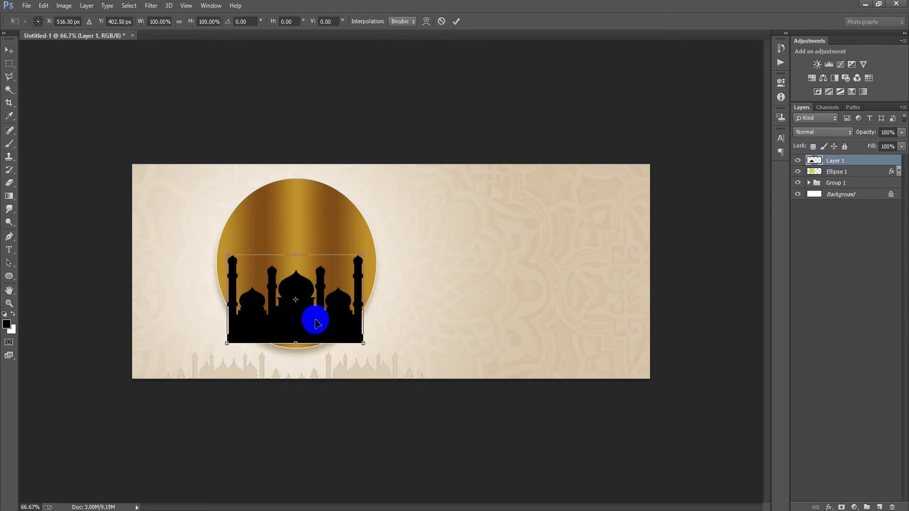
pyautogui.moveTo(363, 344); pyautogui.dragTo(351, 345)
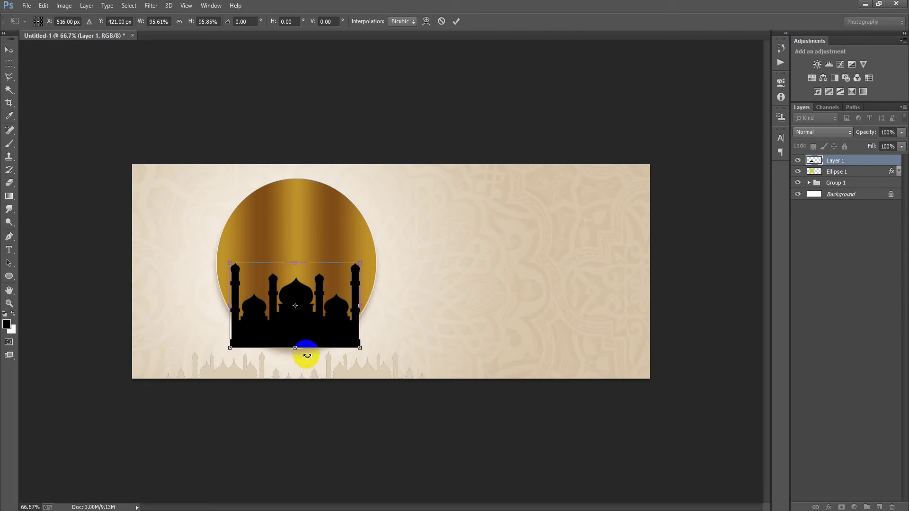
pyautogui.moveTo(295, 349); pyautogui.dragTo(296, 352)
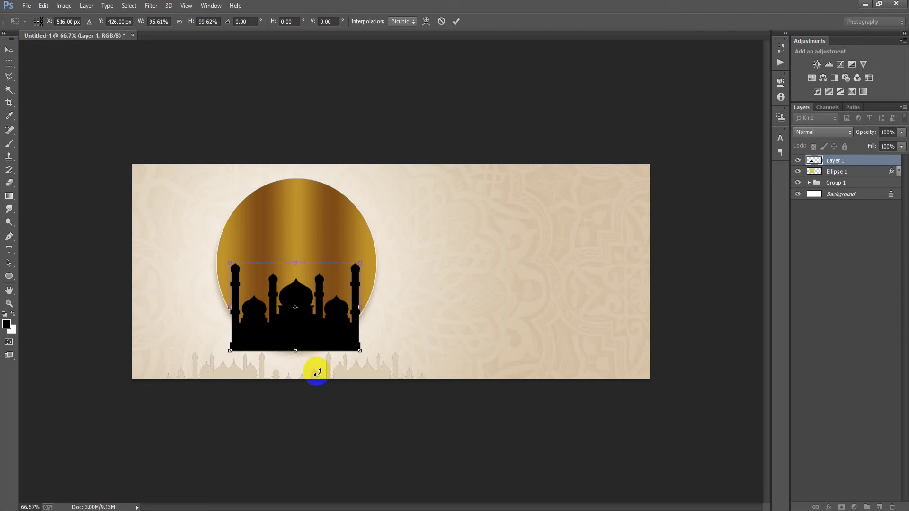
pyautogui.click(455, 21)
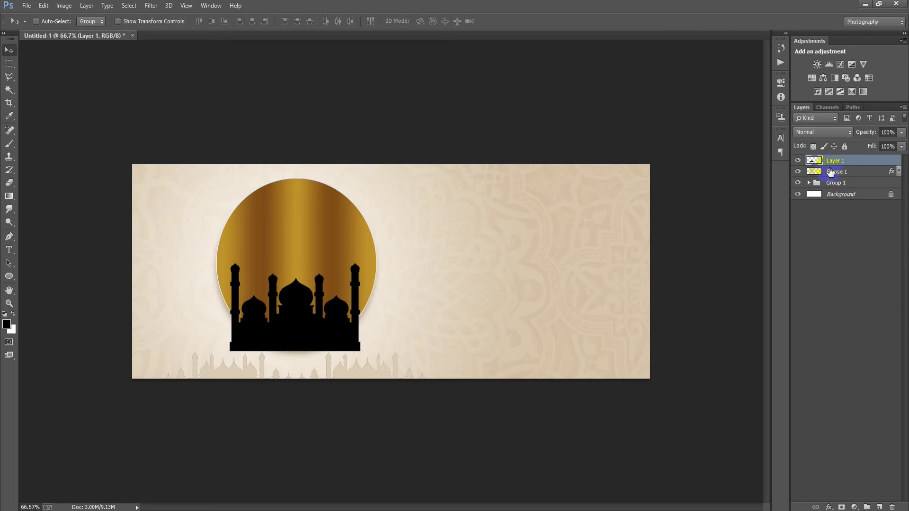
# - Cut the mosque shape out of Ellipse 1, delete Layer 1, and nudge the circle lower
pyautogui.click(798, 161)
pyautogui.keyDown('ctrl'); pyautogui.click(813, 160); pyautogui.keyUp('ctrl')
pyautogui.click(833, 172)
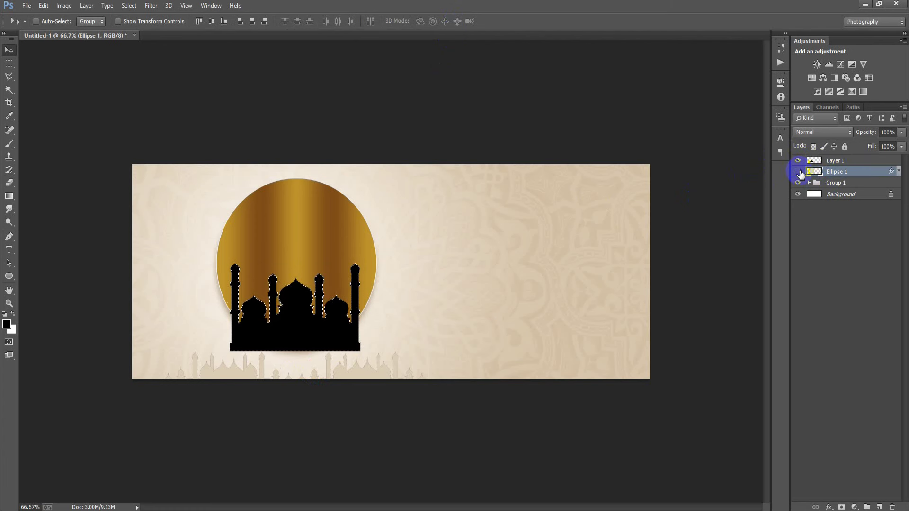
pyautogui.click(798, 171)
pyautogui.click(798, 171)
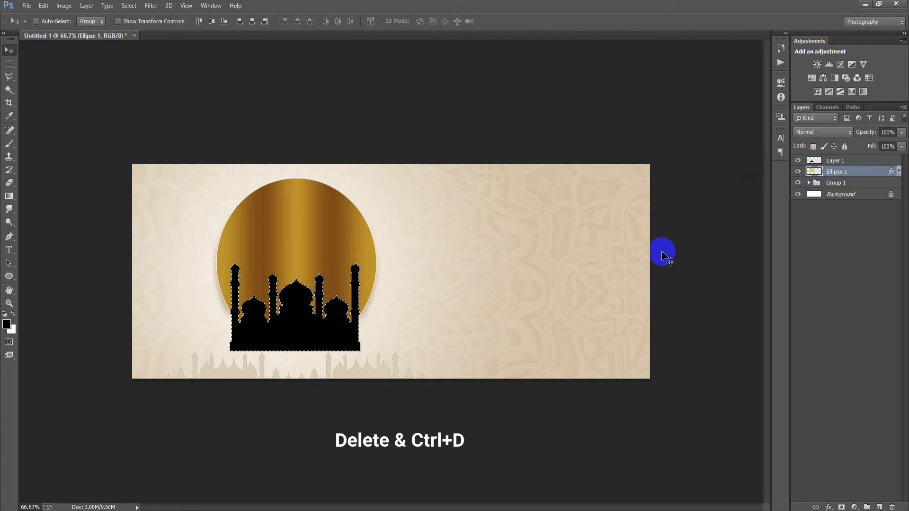
pyautogui.click(834, 161)
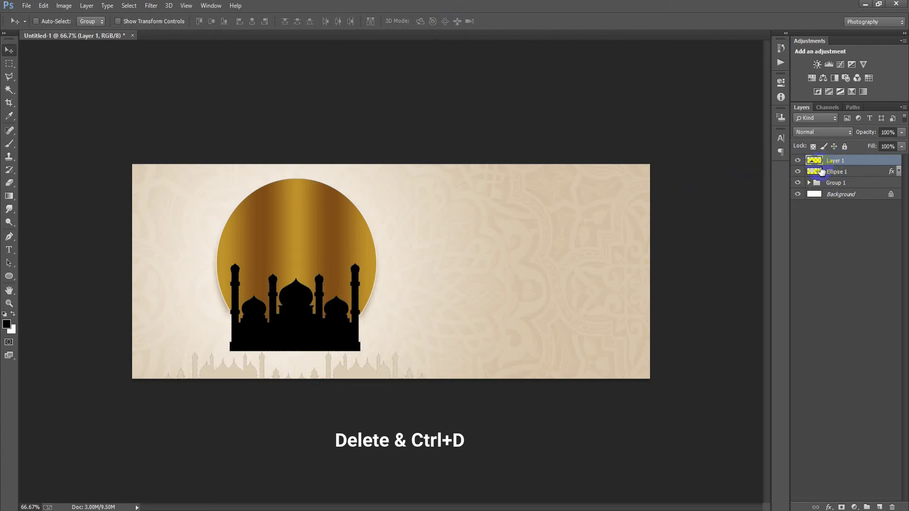
pyautogui.press('Delete')
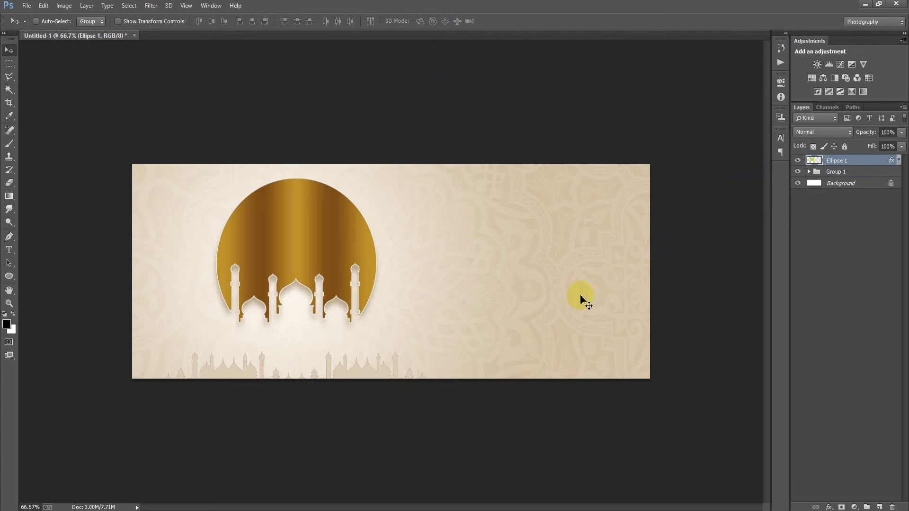
pyautogui.press('Down')
pyautogui.press('Down')
pyautogui.press('Down')
pyautogui.press('Down')
pyautogui.press('Down')
pyautogui.press('Down')
pyautogui.press('Down')
pyautogui.press('Down')
pyautogui.press('Down')
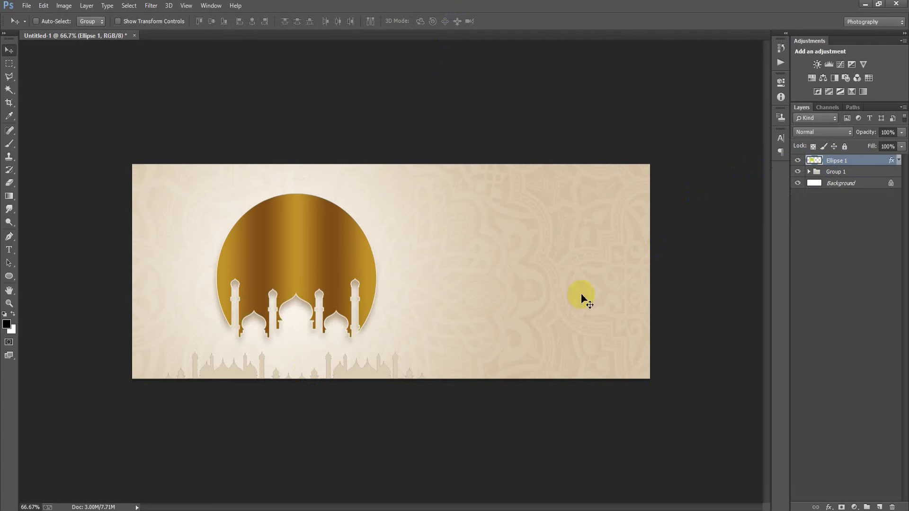
pyautogui.press('Up')
pyautogui.press('Up')
pyautogui.press('Up')
pyautogui.press('Up')
pyautogui.press('Up')
pyautogui.press('Up')
pyautogui.press('Up')
pyautogui.press('Up')
pyautogui.press('Up')
pyautogui.press('Up')
pyautogui.press('Up')
pyautogui.press('Up')
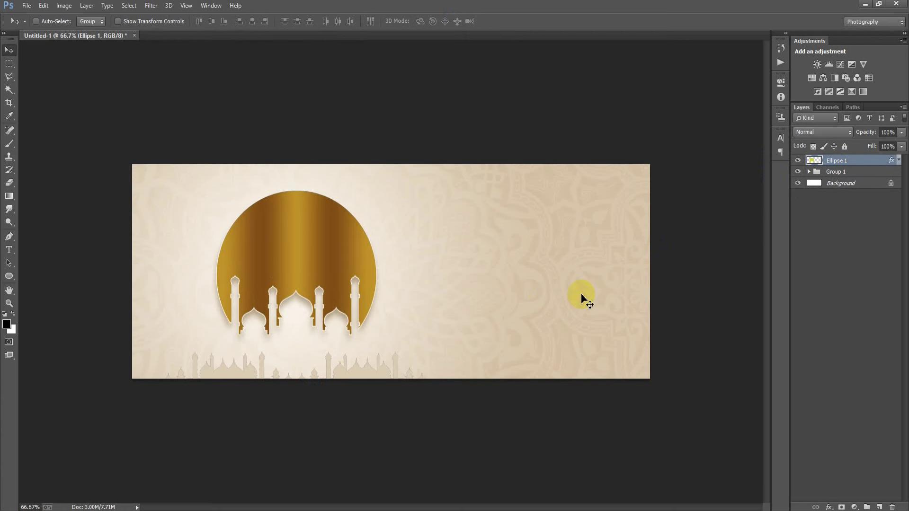
pyautogui.click(27, 5)
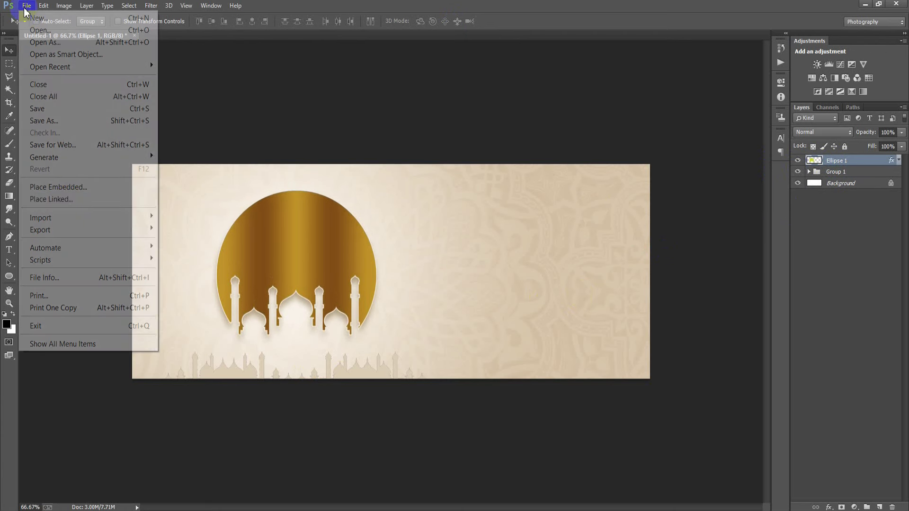
# - Place the 00006 sparkle image over the circle and make two offset copies
pyautogui.click(52, 197)
pyautogui.click(270, 194)
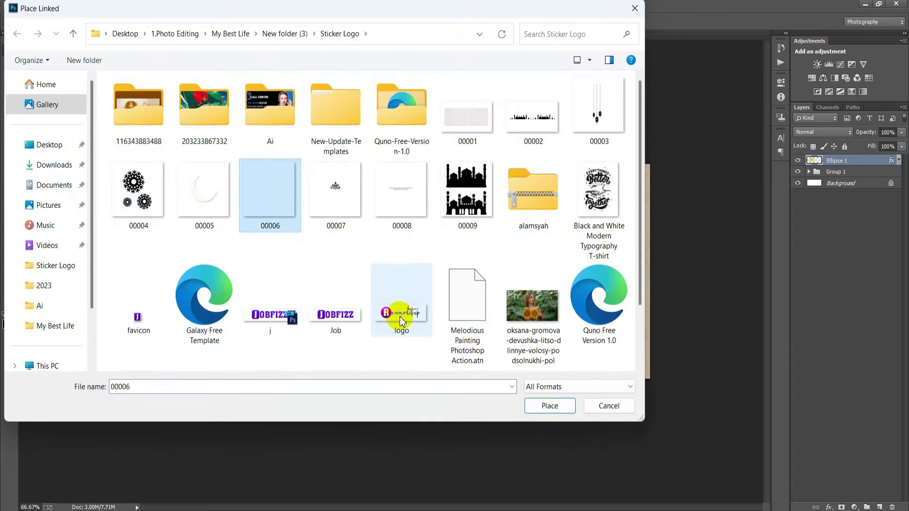
pyautogui.click(545, 402)
pyautogui.moveTo(450, 333)
pyautogui.mouseDown()
pyautogui.moveTo(361, 314)
pyautogui.moveTo(356, 298)
pyautogui.mouseUp()
pyautogui.click(356, 21)
pyautogui.moveTo(313, 250)
pyautogui.mouseDown()
pyautogui.moveTo(341, 280)
pyautogui.moveTo(297, 271)
pyautogui.mouseUp()
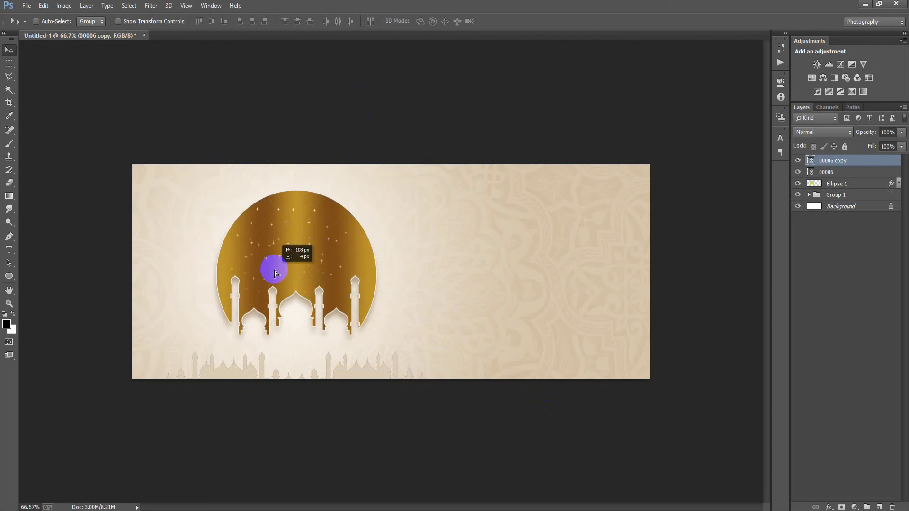
pyautogui.moveTo(297, 271); pyautogui.dragTo(248, 284)
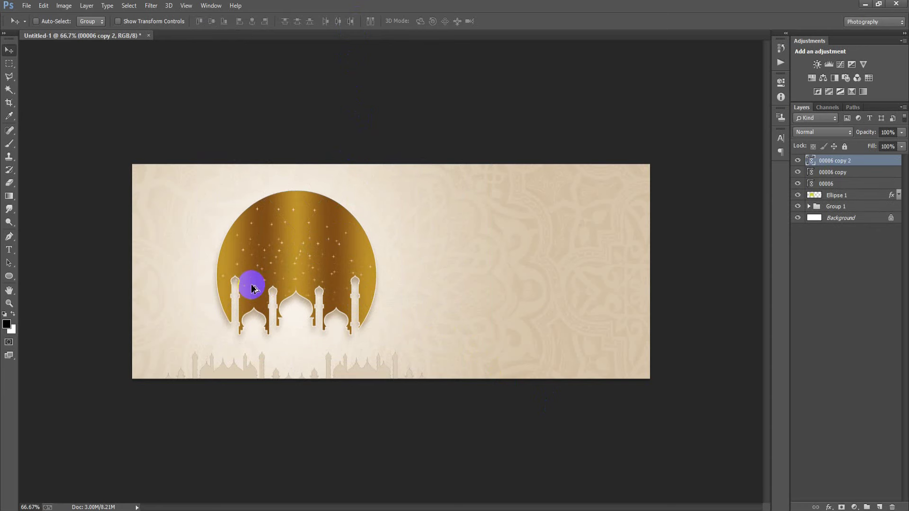
pyautogui.click(24, 6)
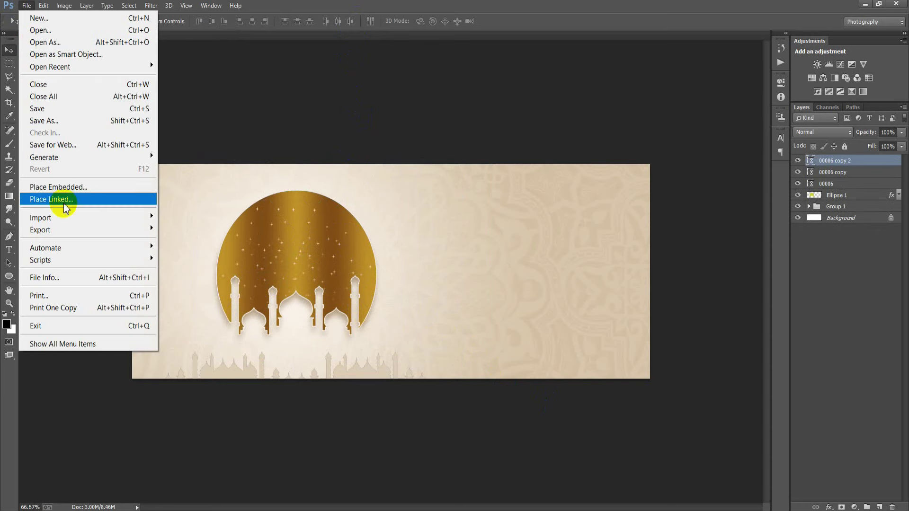
# - Place the 00003 lantern image and rasterize the four placed image layers
pyautogui.click(75, 198)
pyautogui.click(263, 184)
pyautogui.click(580, 133)
pyautogui.click(549, 406)
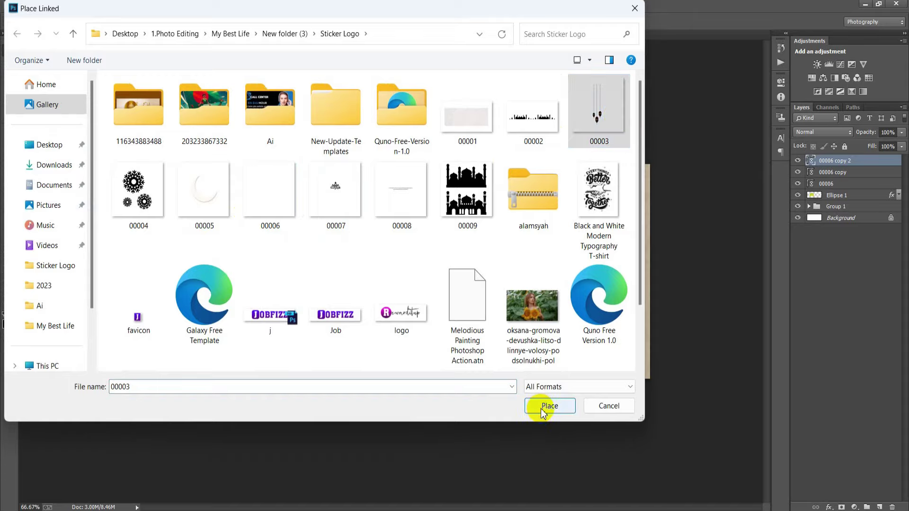
pyautogui.click(353, 23)
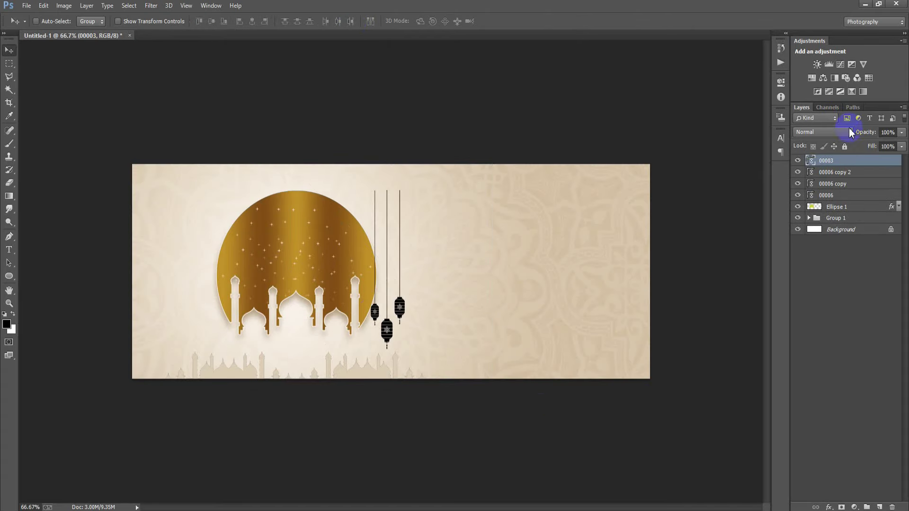
pyautogui.keyDown('shift'); pyautogui.click(841, 194); pyautogui.keyUp('shift')
pyautogui.rightClick(840, 176)
pyautogui.click(640, 224)
# - Fill the lantern shapes with light beige F1E5D0
pyautogui.click(834, 163)
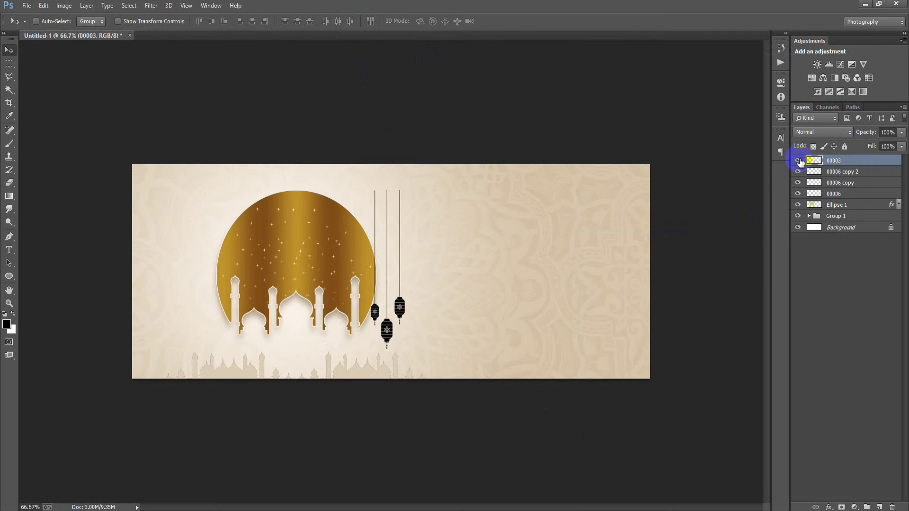
pyautogui.keyDown('ctrl'); pyautogui.click(815, 161); pyautogui.keyUp('ctrl')
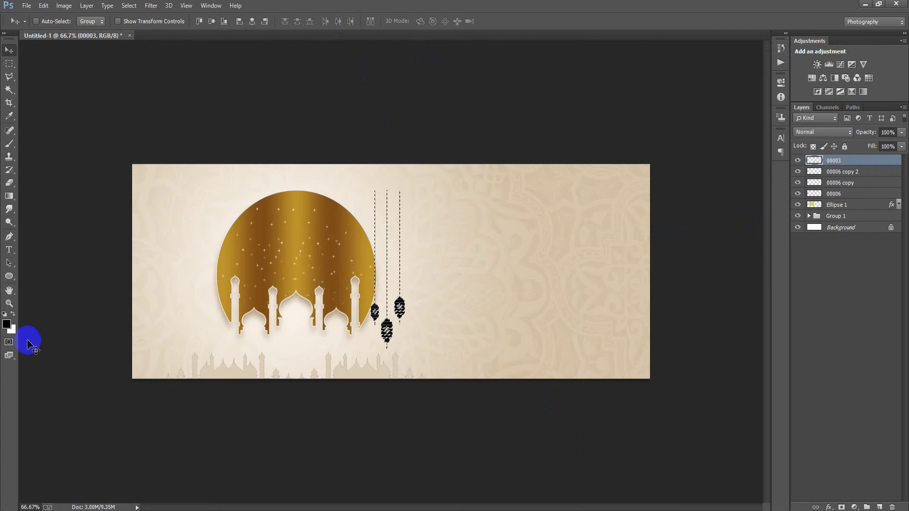
pyautogui.click(7, 324)
pyautogui.doubleClick(726, 259)
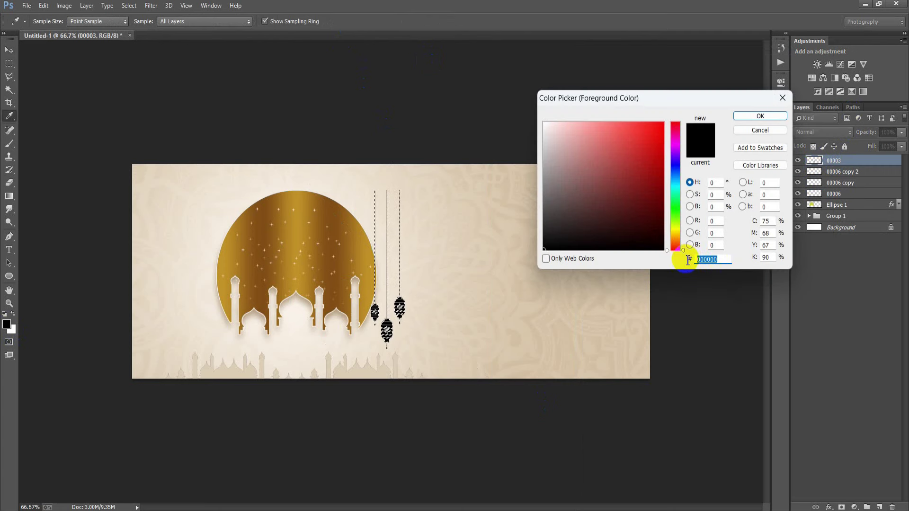
pyautogui.write('F')
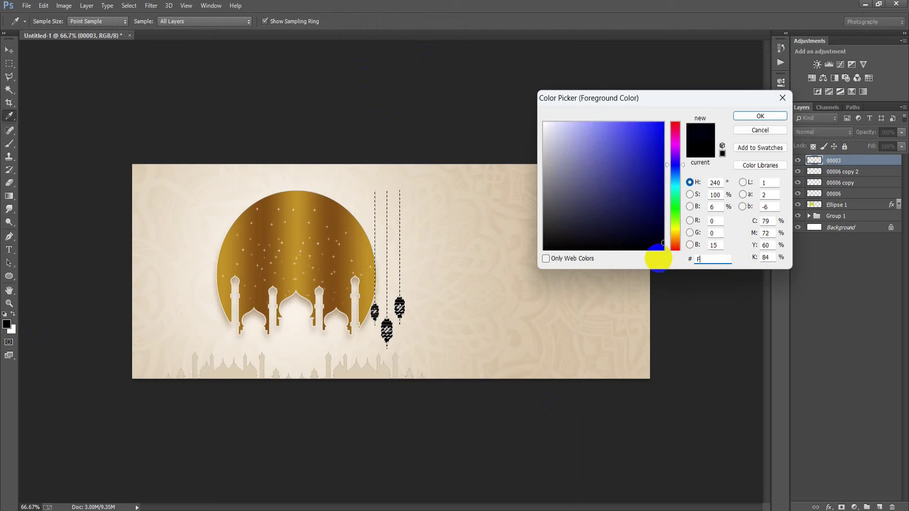
pyautogui.write('1E5D0')
pyautogui.press('Return')
pyautogui.press('v')
pyautogui.hotkey('alt', 'BackSpace')
pyautogui.hotkey('ctrl', 'd')
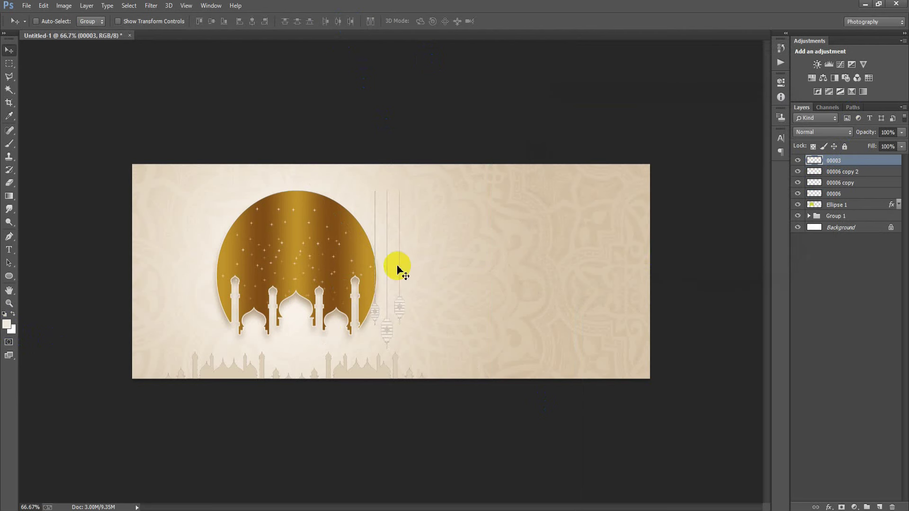
# - Shrink the lanterns and mask them to the gold circle's shape
pyautogui.hotkey('ctrl', 't')
pyautogui.moveTo(409, 350)
pyautogui.mouseDown()
pyautogui.moveTo(399, 311)
pyautogui.moveTo(350, 263)
pyautogui.mouseUp()
pyautogui.click(456, 21)
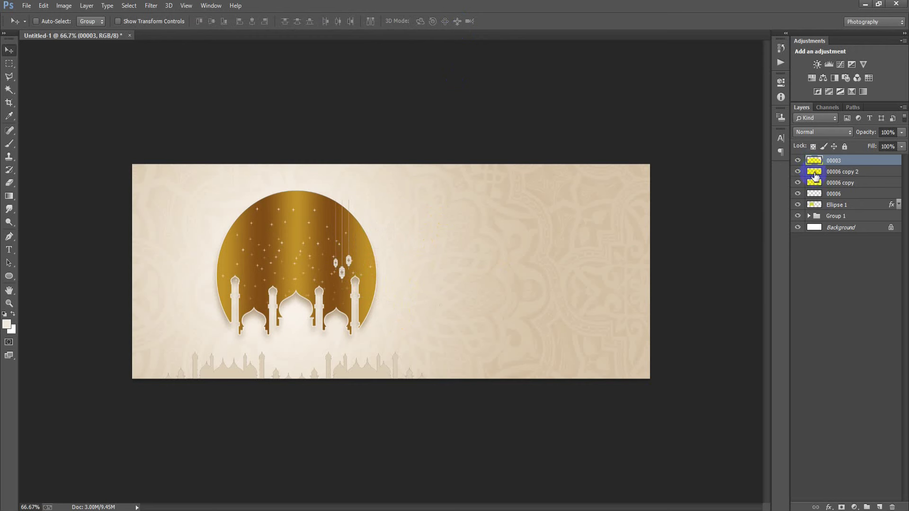
pyautogui.keyDown('ctrl'); pyautogui.click(814, 204); pyautogui.keyUp('ctrl')
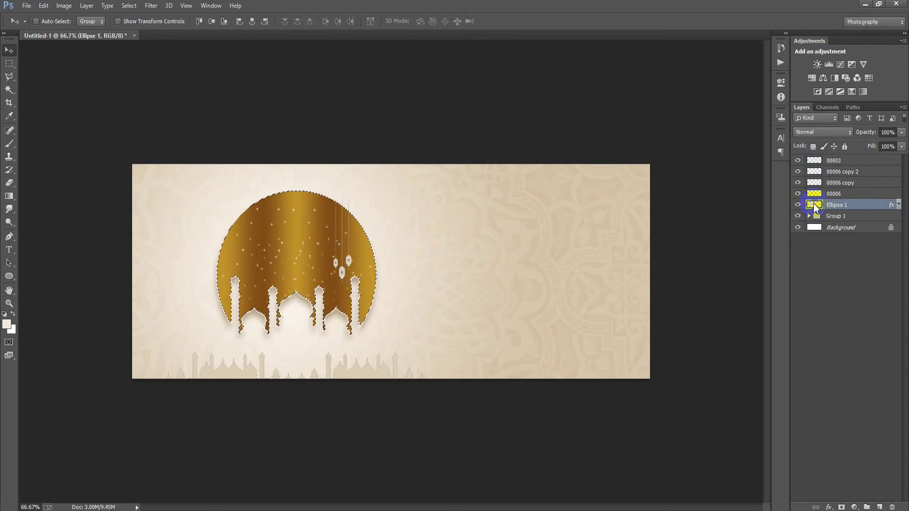
pyautogui.click(841, 507)
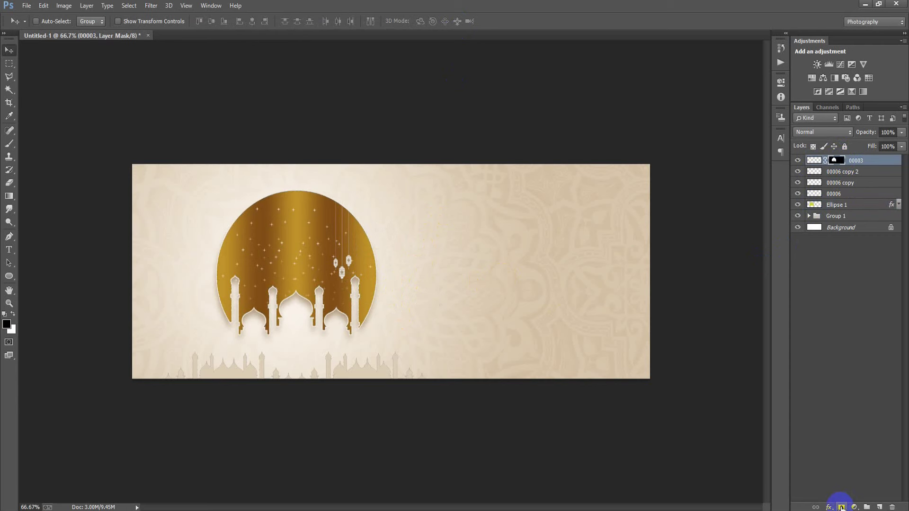
pyautogui.click(27, 6)
# - Place the 00005 crescent at 33% scale, tilted slightly, at the circle's upper-left
pyautogui.click(66, 198)
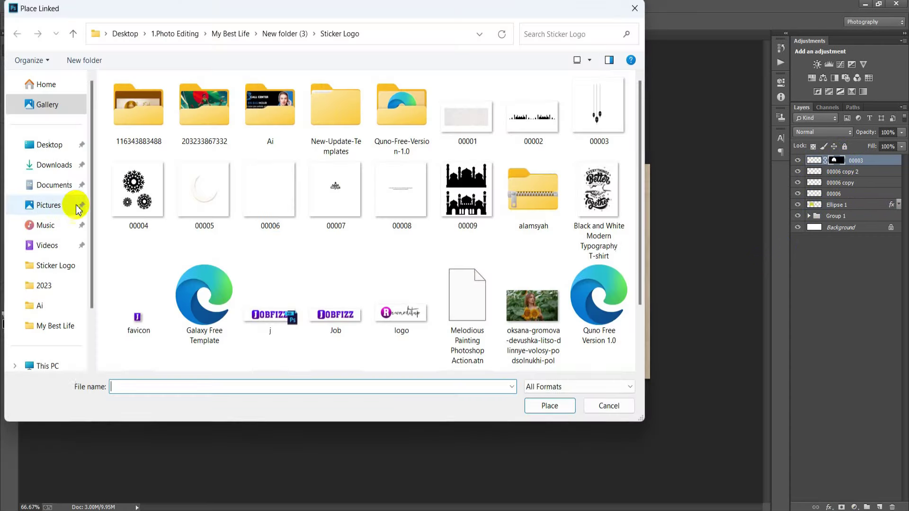
pyautogui.doubleClick(204, 189)
pyautogui.moveTo(374, 310); pyautogui.dragTo(221, 312)
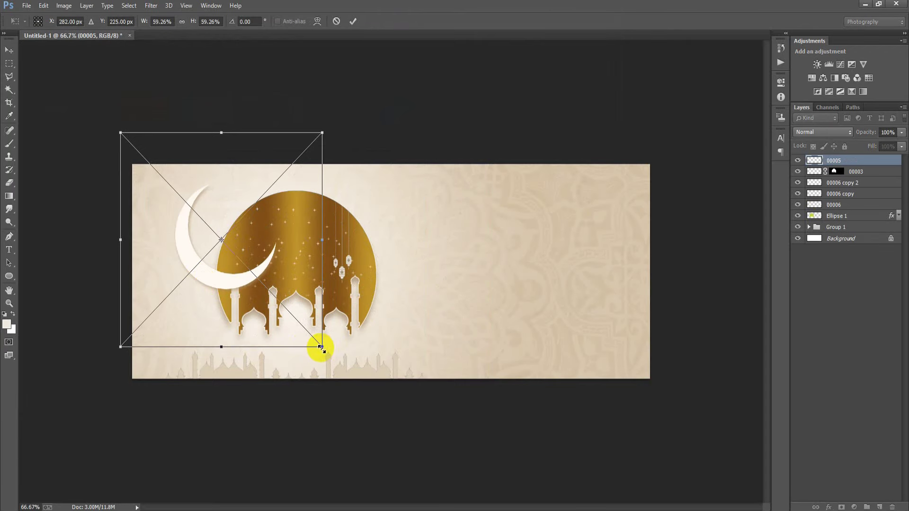
pyautogui.moveTo(321, 348); pyautogui.dragTo(278, 299)
pyautogui.moveTo(248, 260); pyautogui.dragTo(256, 260)
pyautogui.moveTo(267, 320); pyautogui.dragTo(280, 333)
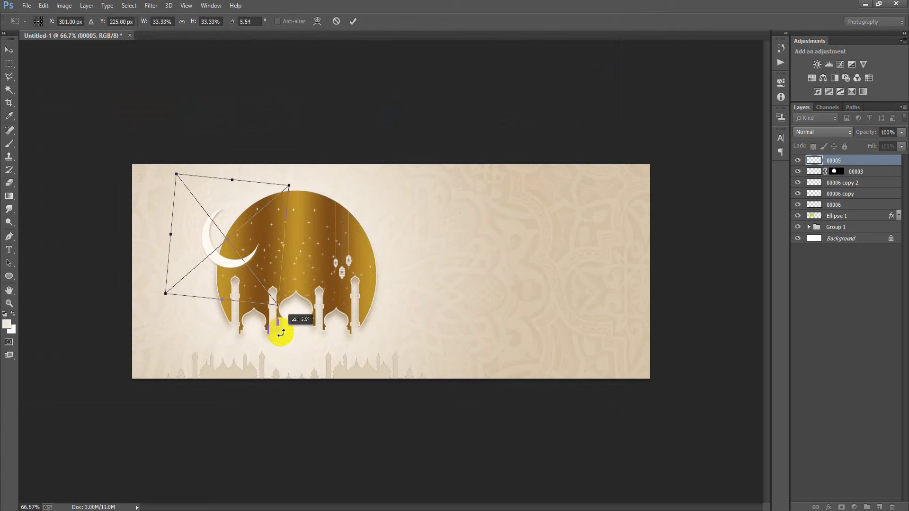
pyautogui.click(353, 21)
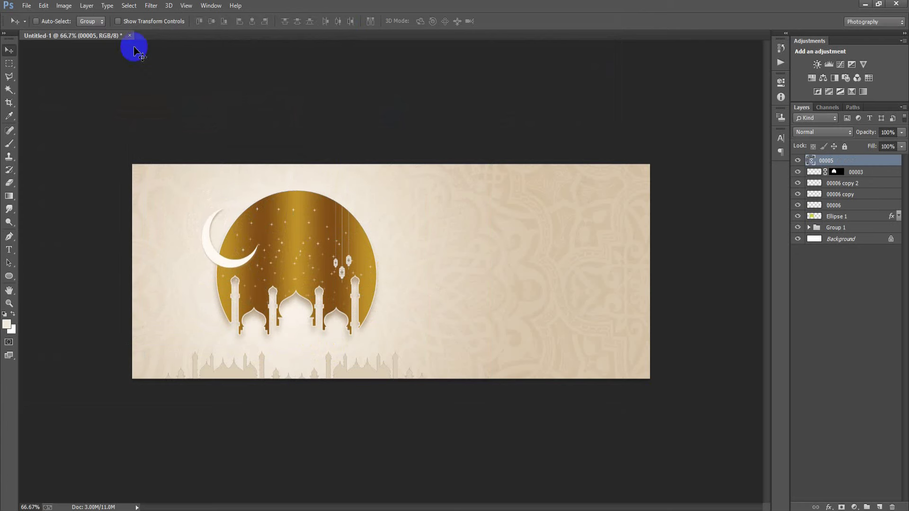
pyautogui.click(27, 5)
pyautogui.click(82, 200)
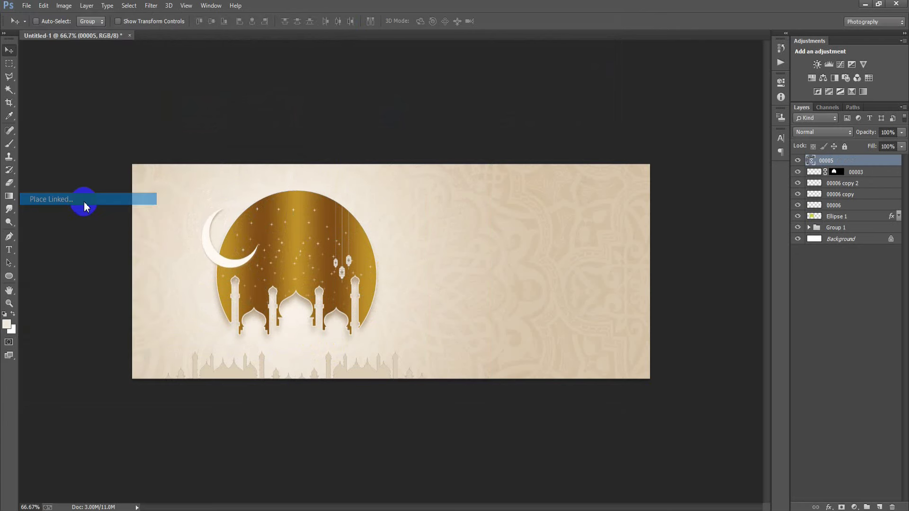
# - Place the 00007 Arabic calligraphy image on the banner and rasterize its layer
pyautogui.click(348, 192)
pyautogui.click(544, 405)
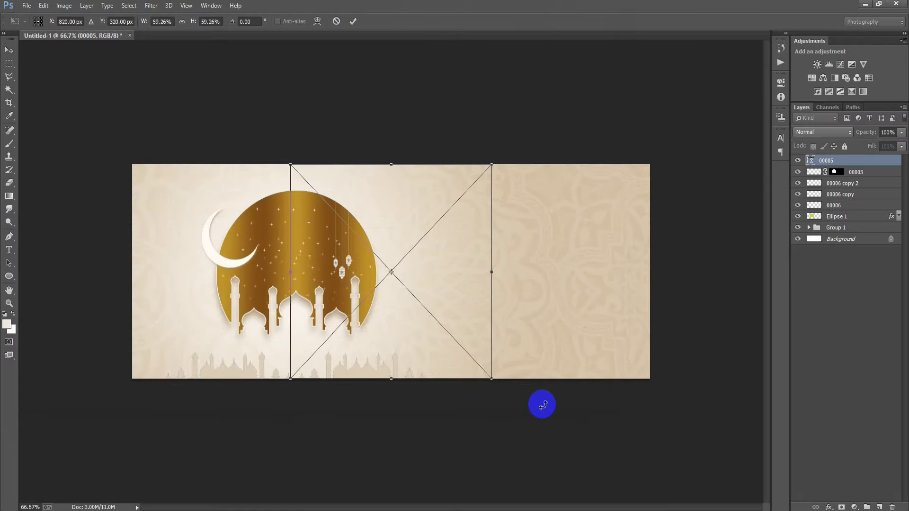
pyautogui.click(353, 21)
pyautogui.rightClick(845, 165)
pyautogui.click(653, 234)
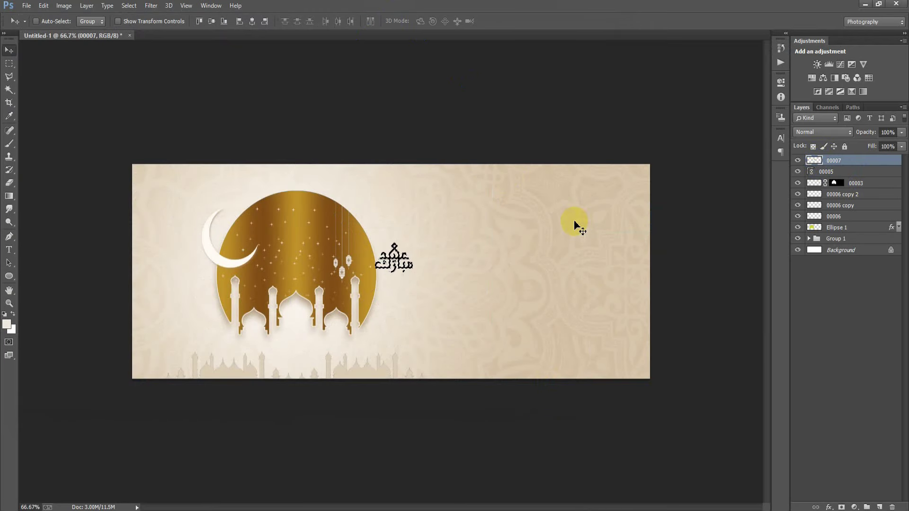
# - Move the calligraphy onto the gold circle, enlarge it to about 146%, and nudge it down
pyautogui.moveTo(401, 273); pyautogui.dragTo(306, 268)
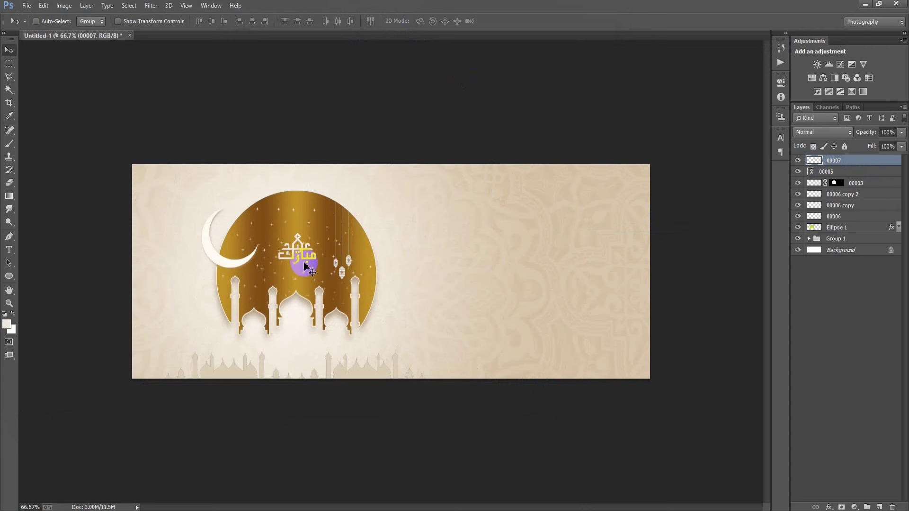
pyautogui.hotkey('ctrl', 't')
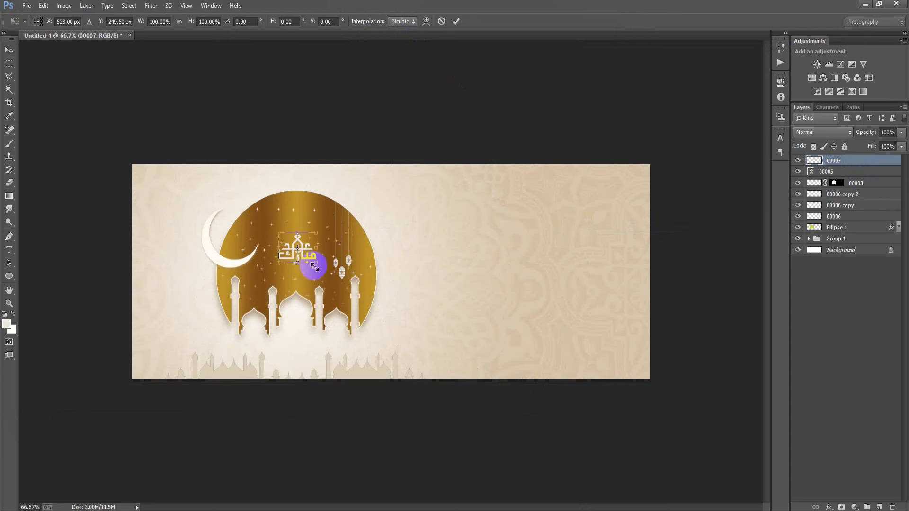
pyautogui.moveTo(315, 266); pyautogui.dragTo(327, 272)
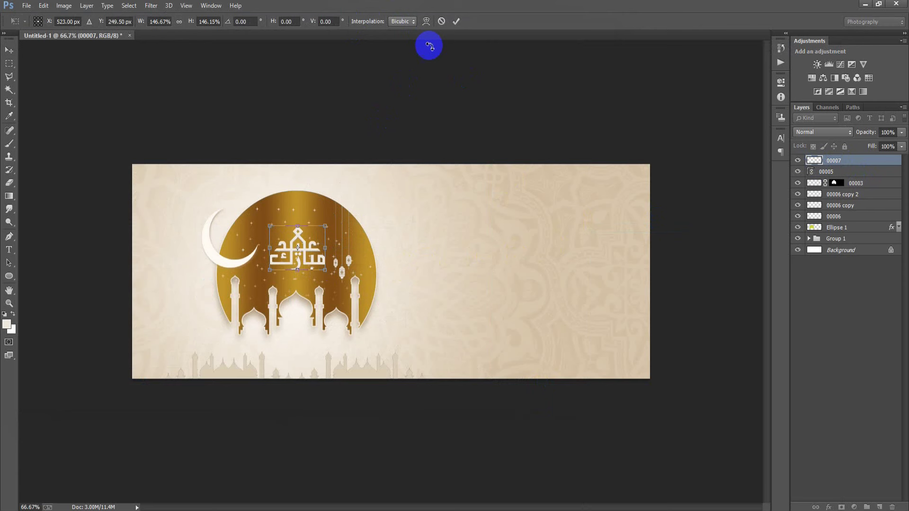
pyautogui.click(457, 22)
pyautogui.press('Down')
pyautogui.press('Down')
pyautogui.press('Down')
pyautogui.press('Down')
pyautogui.press('Down')
pyautogui.press('Down')
pyautogui.press('Down')
pyautogui.press('Down')
pyautogui.press('Down')
pyautogui.press('Down')
pyautogui.press('Down')
pyautogui.press('Down')
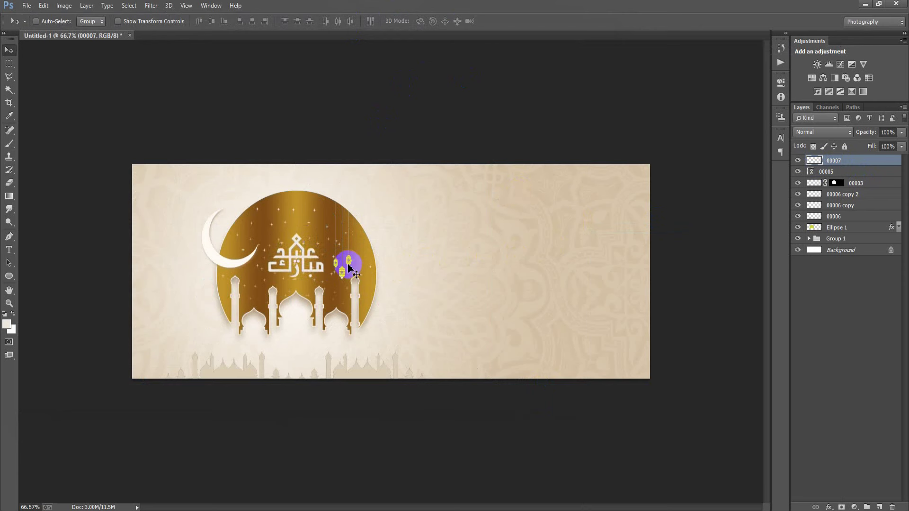
pyautogui.click(26, 5)
# - Place the 00004 snowflake ornament image as a linked file and rasterize it
pyautogui.click(51, 199)
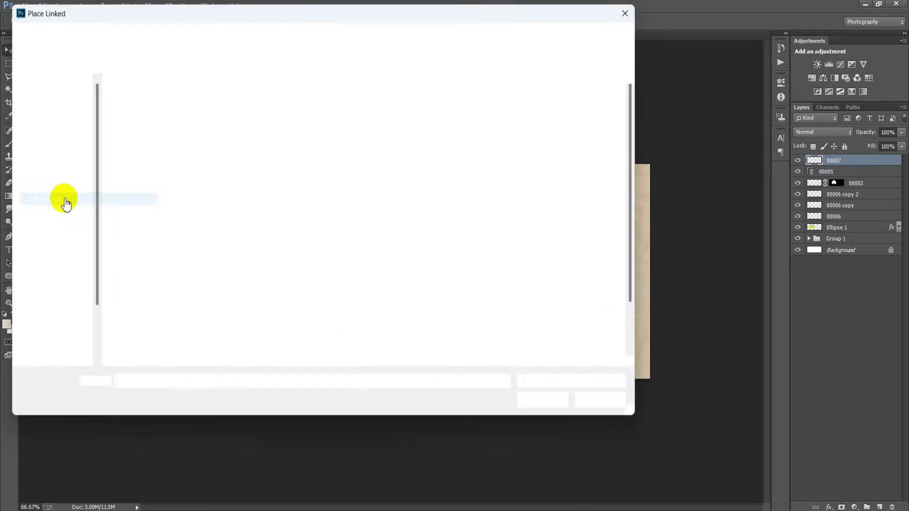
pyautogui.click(138, 192)
pyautogui.click(572, 407)
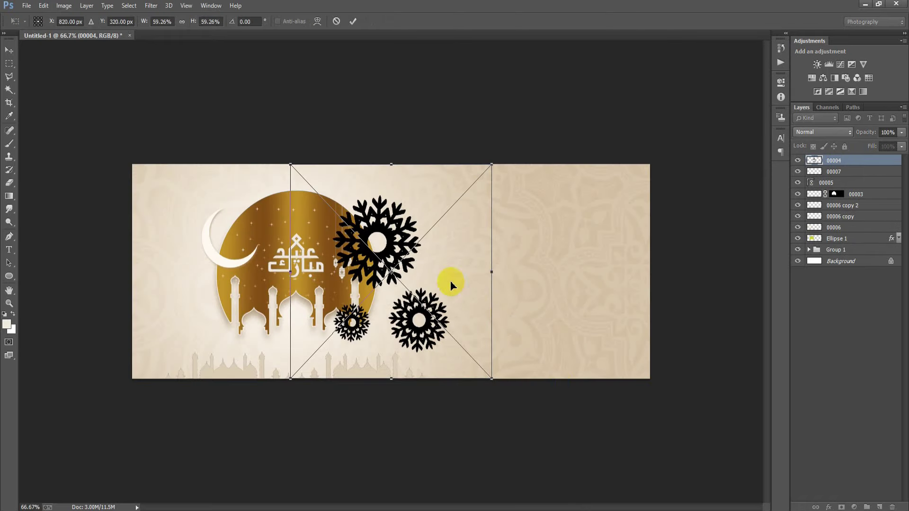
pyautogui.click(351, 20)
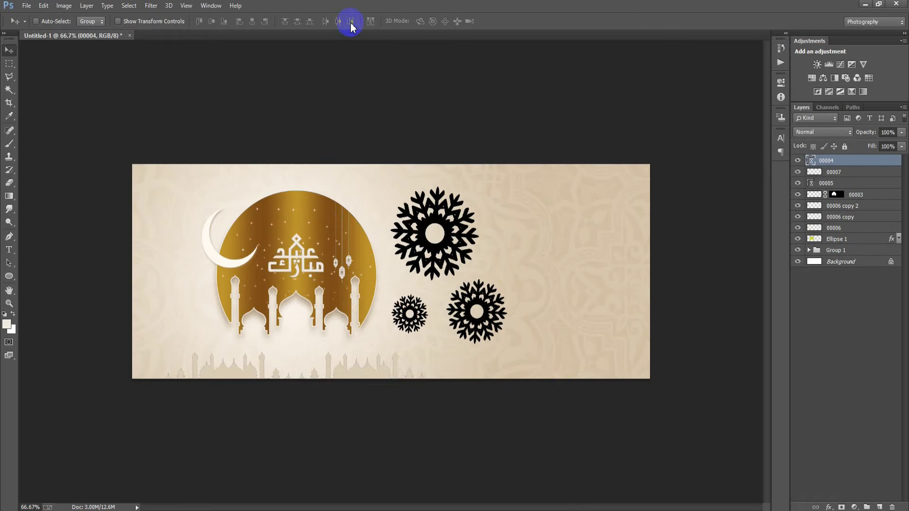
pyautogui.rightClick(861, 169)
pyautogui.click(652, 208)
# - Copy Ellipse 1's gold layer style onto the snowflakes, with the Stroke effect hidden
pyautogui.click(867, 240)
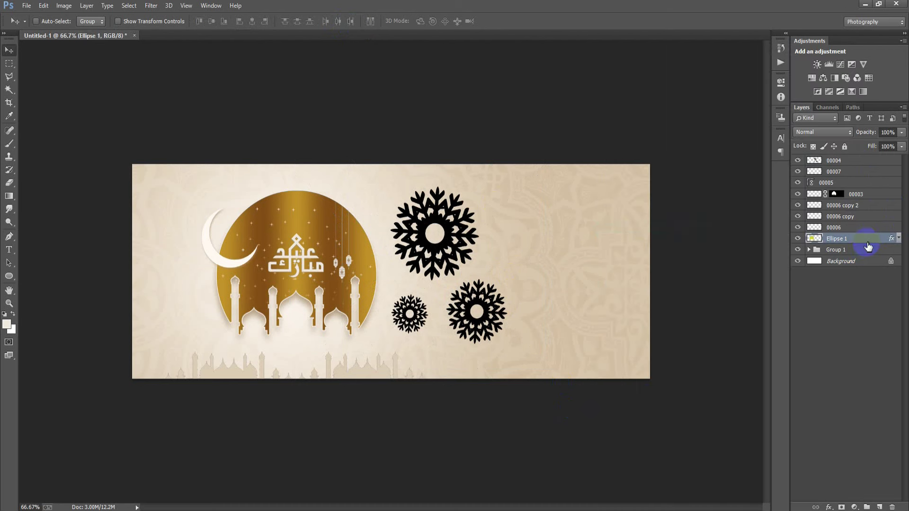
pyautogui.rightClick(867, 240)
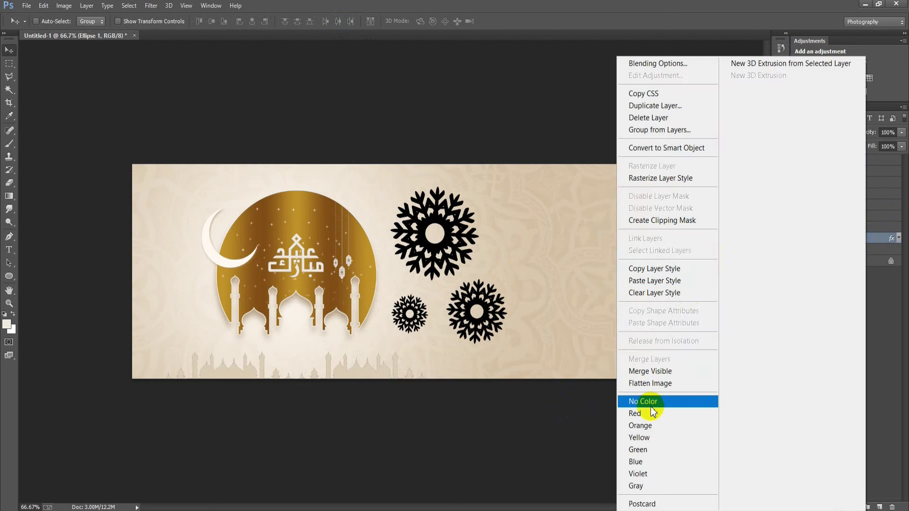
pyautogui.click(653, 269)
pyautogui.click(876, 161)
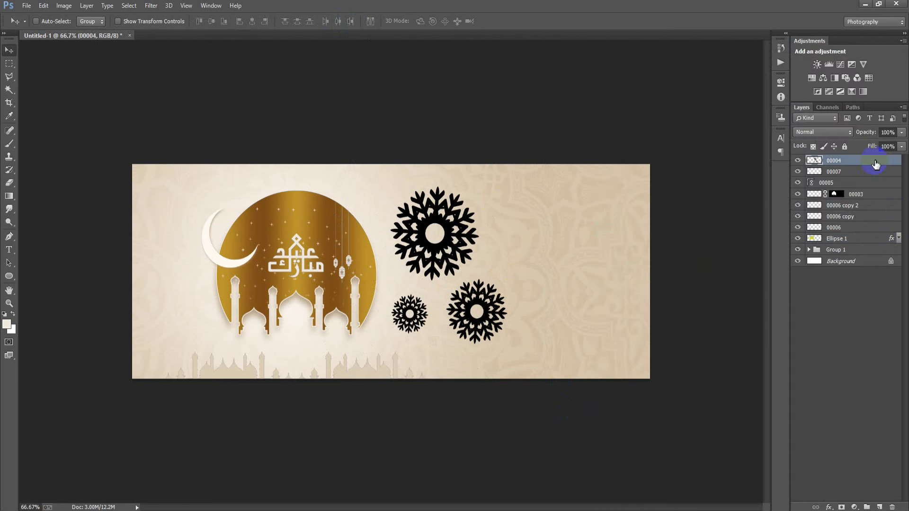
pyautogui.rightClick(875, 161)
pyautogui.click(681, 280)
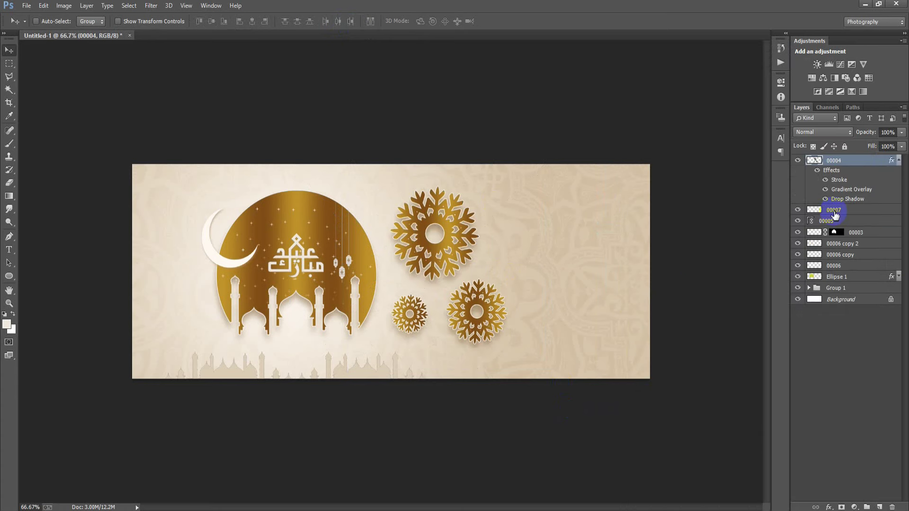
pyautogui.click(825, 180)
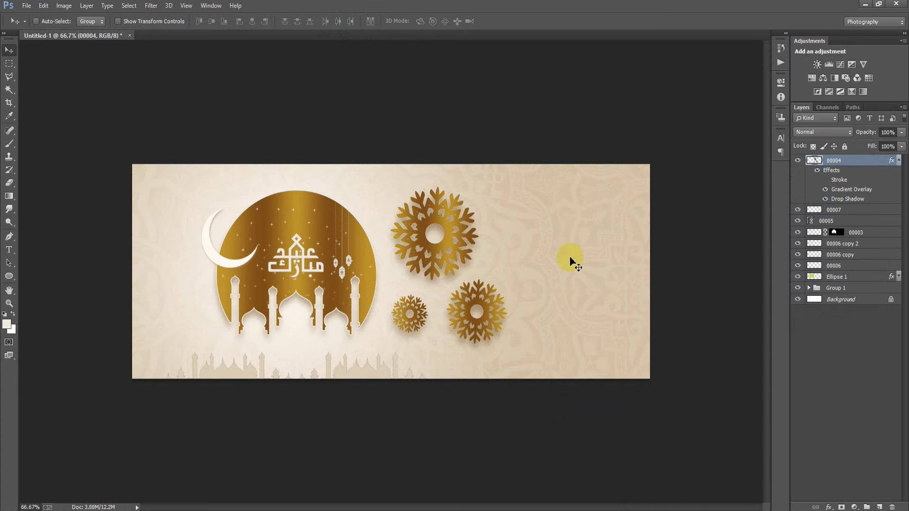
# - Shrink the snowflakes to about a fifth, move them lower-left of the mosque, and duplicate them
pyautogui.hotkey('ctrl', 't')
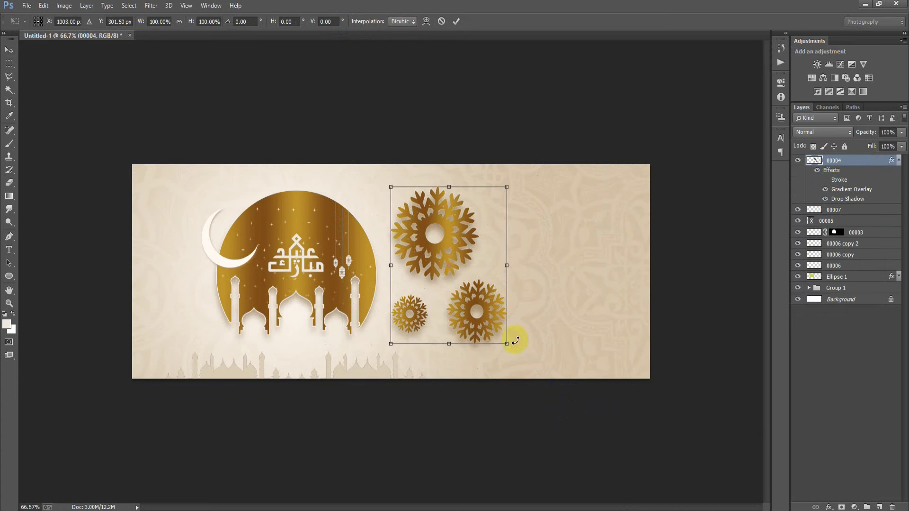
pyautogui.moveTo(506, 344); pyautogui.dragTo(462, 282)
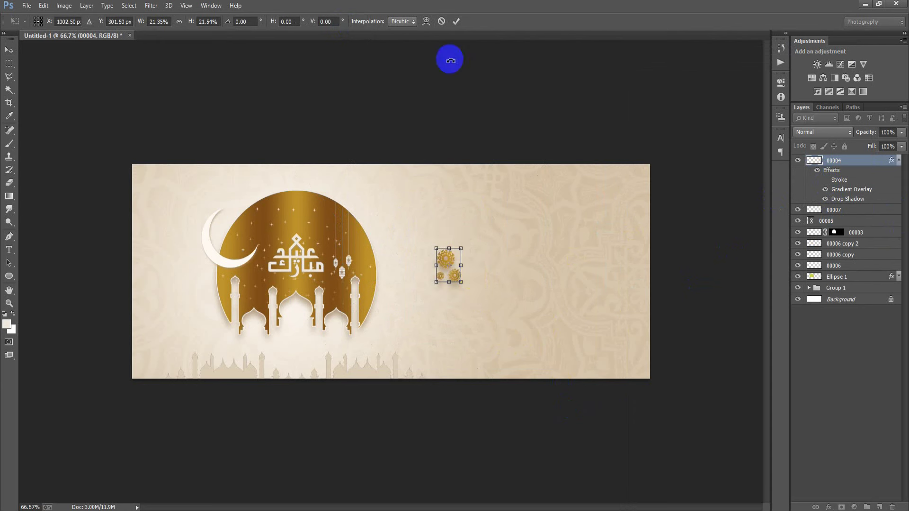
pyautogui.click(457, 21)
pyautogui.moveTo(448, 260)
pyautogui.mouseDown()
pyautogui.moveTo(214, 314)
pyautogui.moveTo(381, 223)
pyautogui.mouseUp()
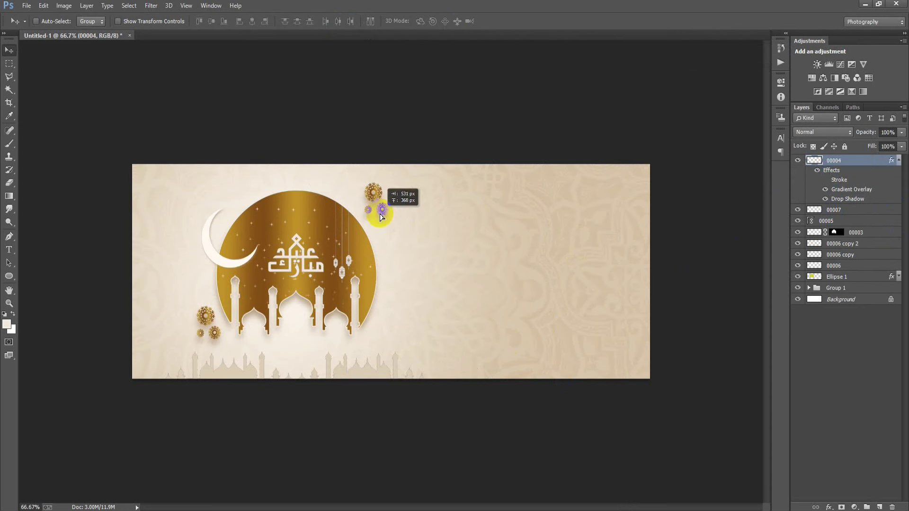
pyautogui.hotkey('ctrl', 'j')
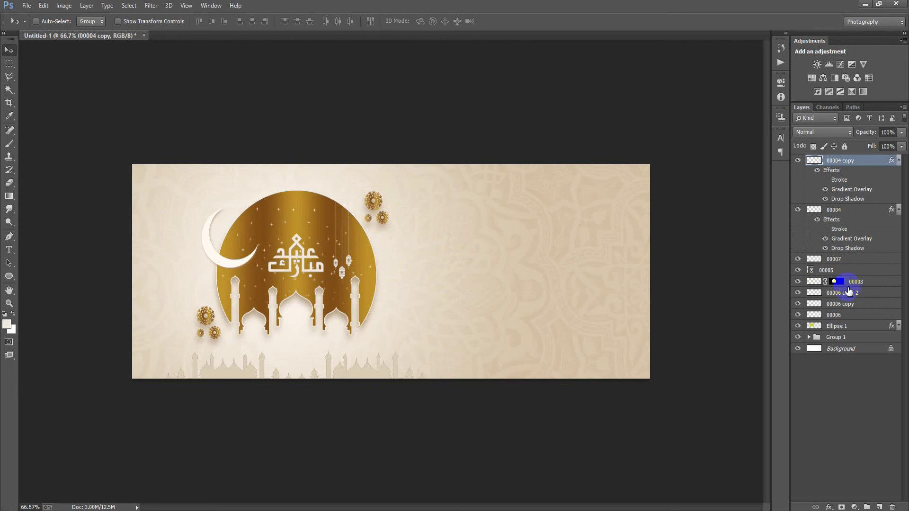
# - Group all artwork layers down to Ellipse 1 into Group 2 and add a new layer
pyautogui.keyDown('shift'); pyautogui.click(846, 326); pyautogui.keyUp('shift')
pyautogui.hotkey('ctrl', 'g')
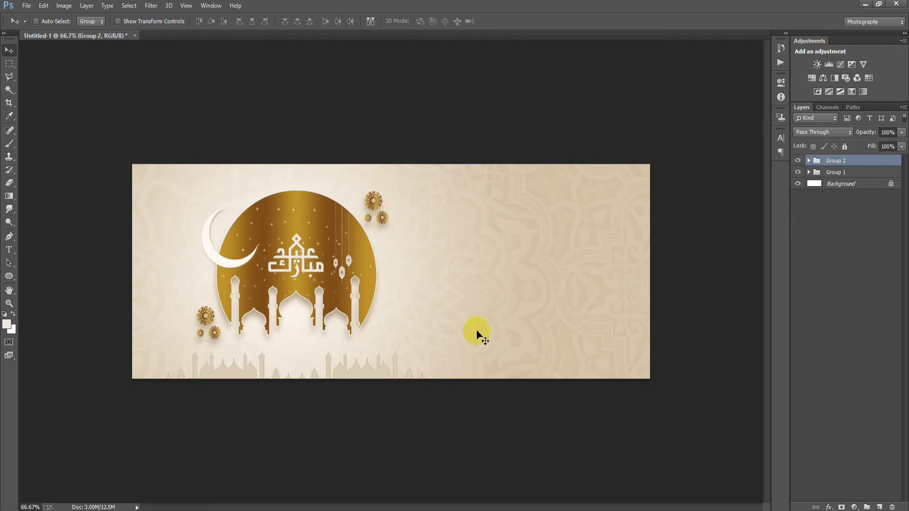
pyautogui.click(880, 508)
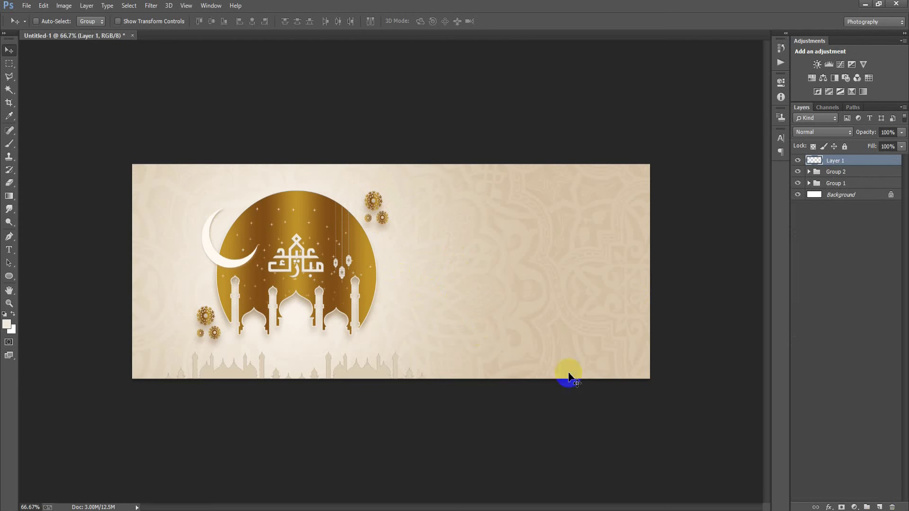
# - Add 'Eid' text right of the circle, adjust its tracking, and paste the gold layer style
pyautogui.click(15, 256)
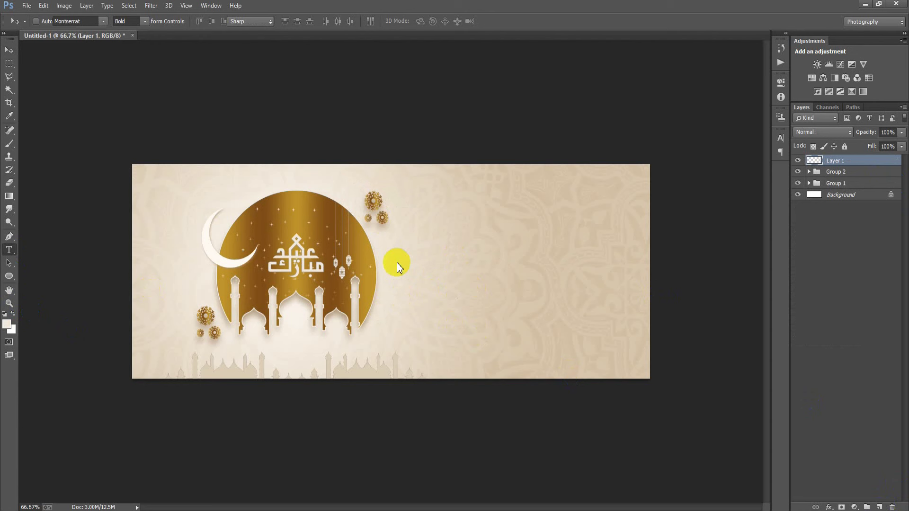
pyautogui.click(456, 267)
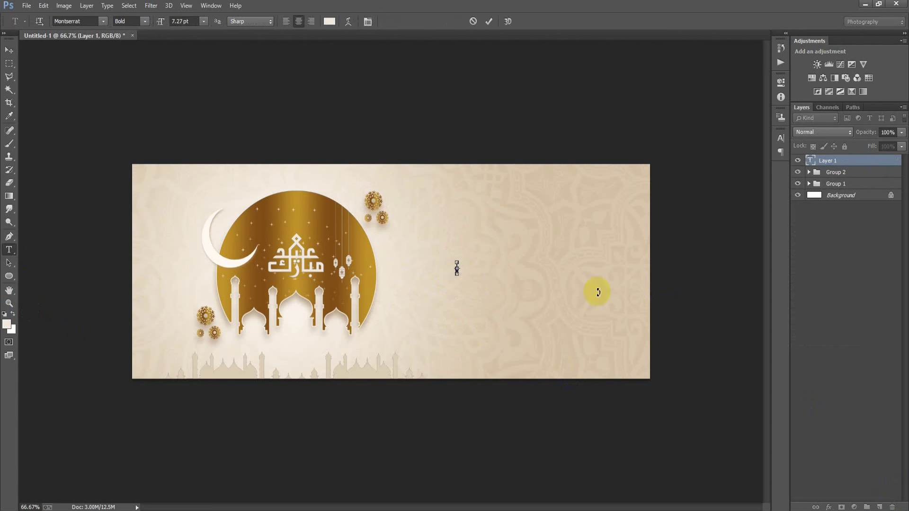
pyautogui.click(9, 50)
pyautogui.click(780, 138)
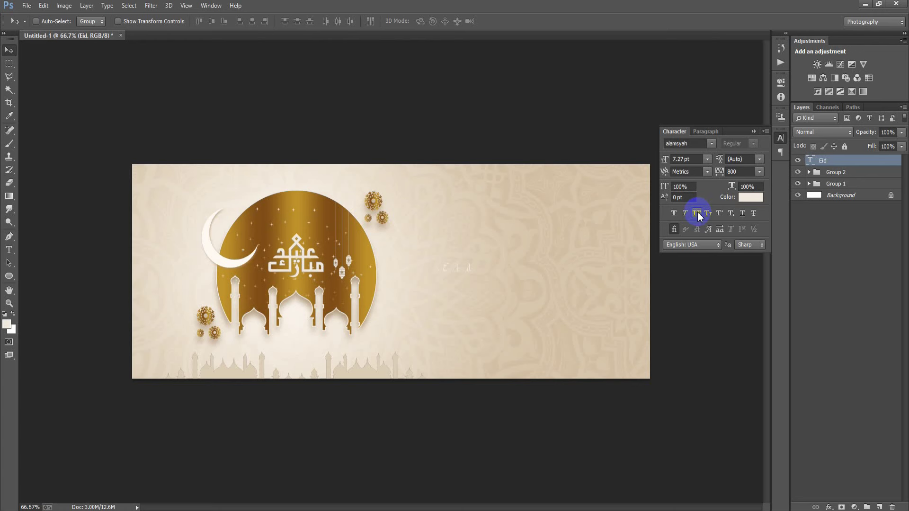
pyautogui.click(743, 172)
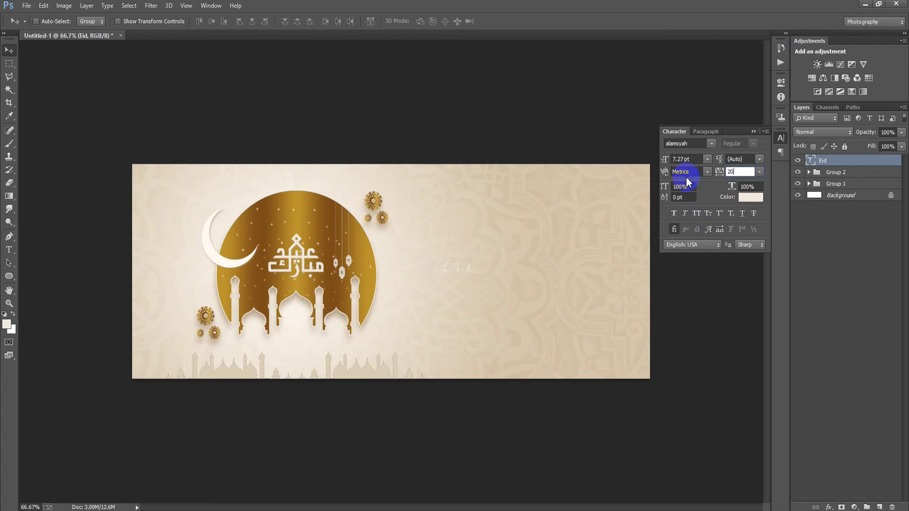
pyautogui.write('20')
pyautogui.rightClick(864, 163)
pyautogui.click(644, 425)
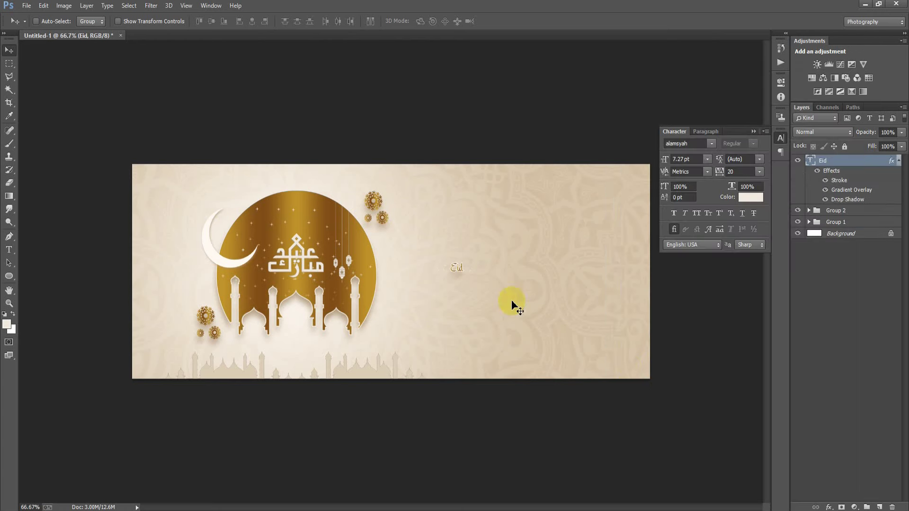
# - Scale the Eid title up to about 55.83 pt and position it right of the circle
pyautogui.moveTo(459, 278); pyautogui.dragTo(510, 256)
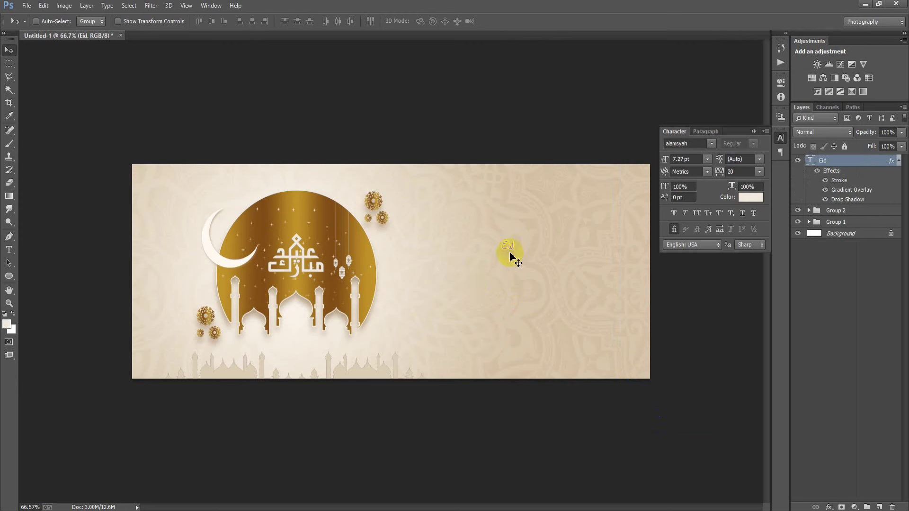
pyautogui.hotkey('ctrl', 't')
pyautogui.moveTo(515, 256); pyautogui.dragTo(566, 310)
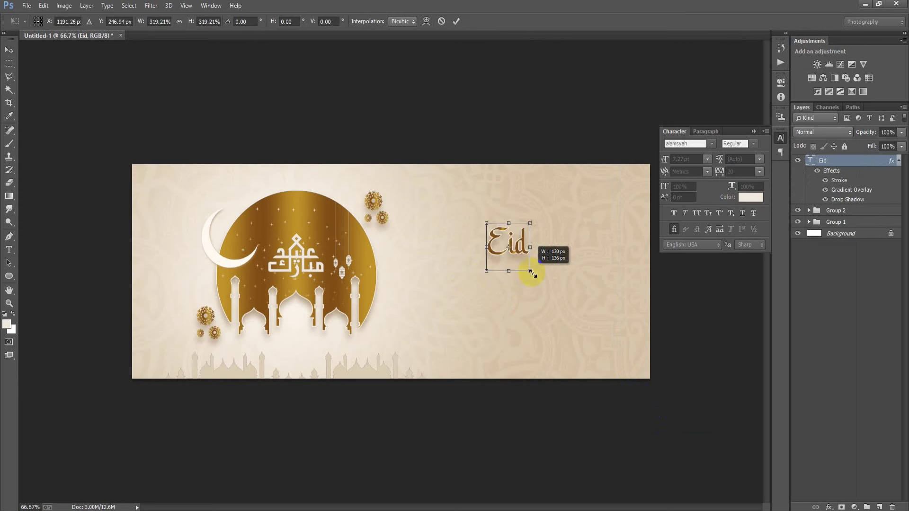
pyautogui.moveTo(541, 241); pyautogui.dragTo(553, 283)
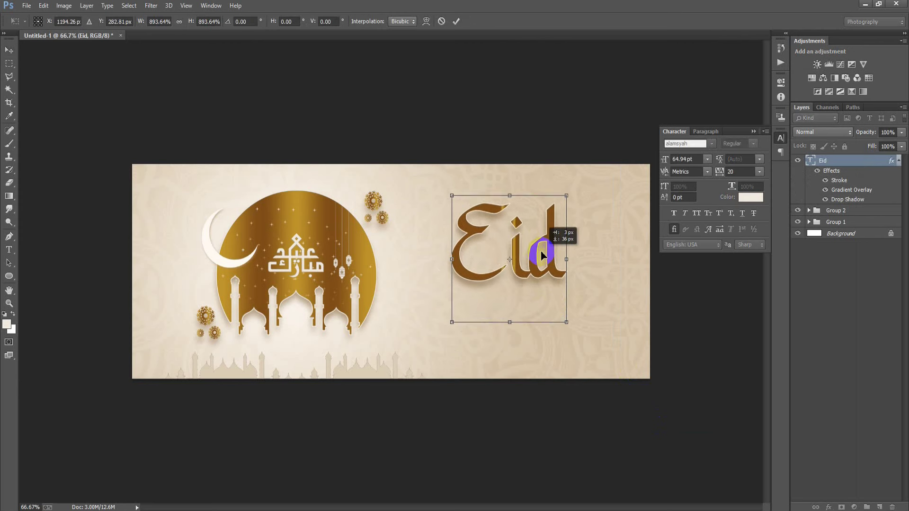
pyautogui.moveTo(564, 327); pyautogui.dragTo(552, 320)
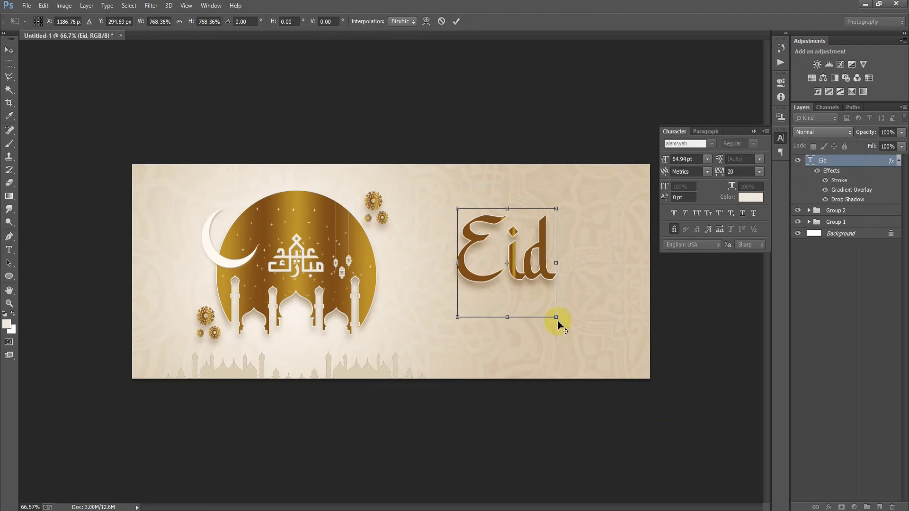
pyautogui.click(456, 21)
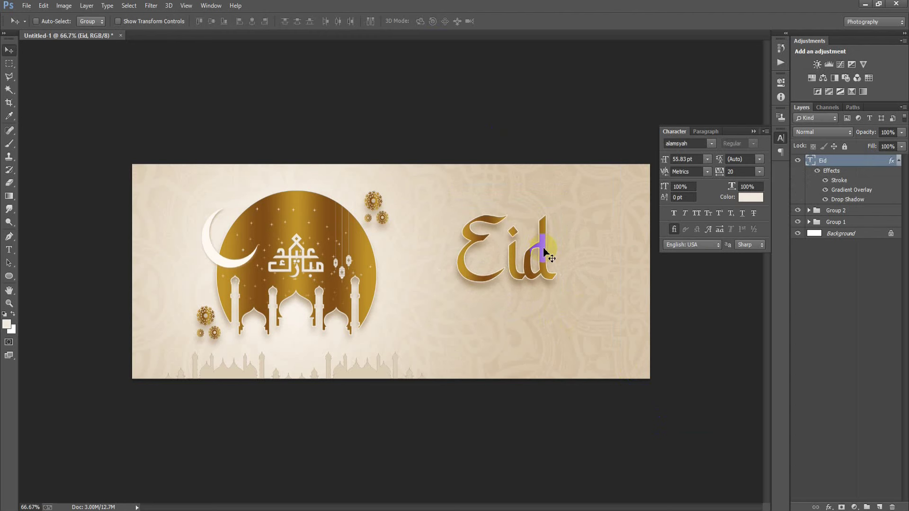
pyautogui.hotkey('shift', 'Up')
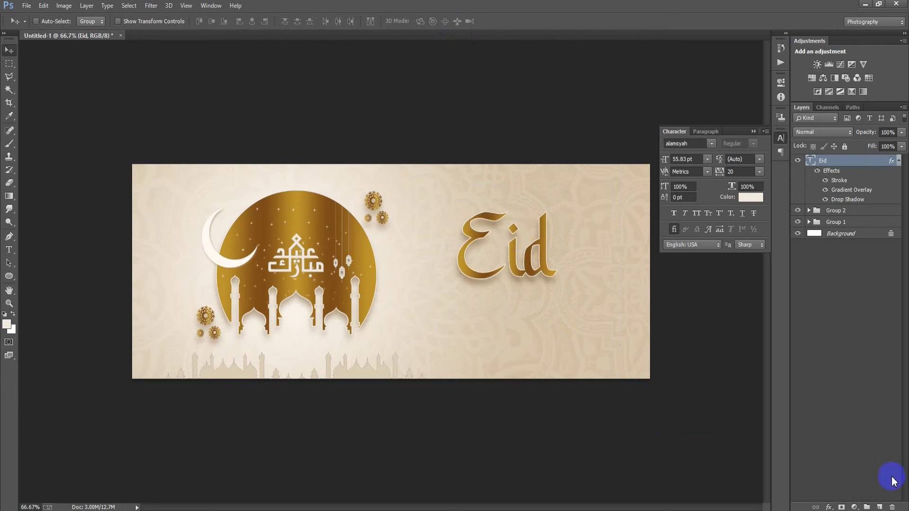
pyautogui.click(880, 506)
# - Add a ul-Fitr-Mubarak text line in Montserrat, All Caps, tracking 800, 5.4 pt
pyautogui.click(9, 250)
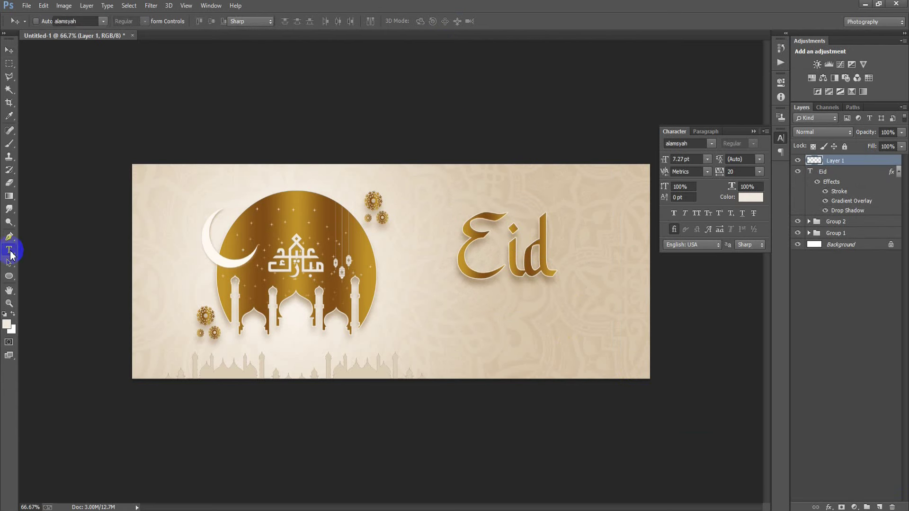
pyautogui.click(477, 318)
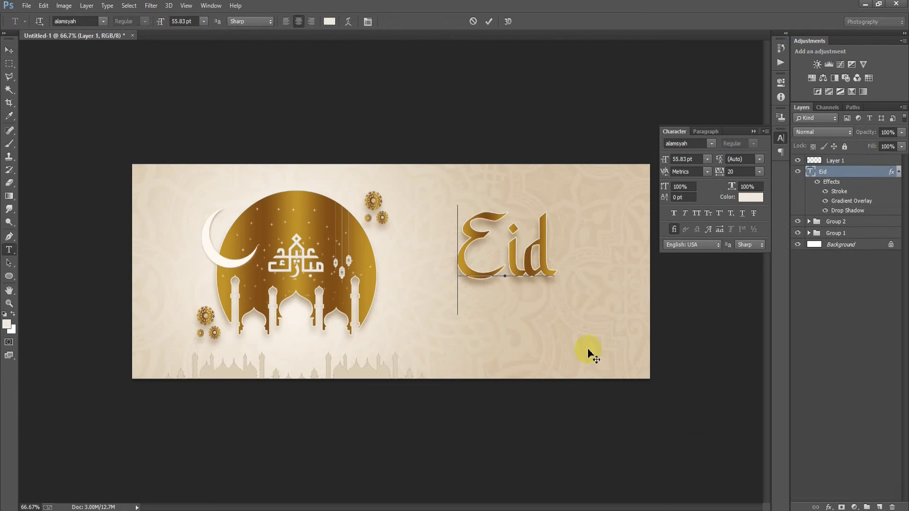
pyautogui.click(9, 49)
pyautogui.click(836, 161)
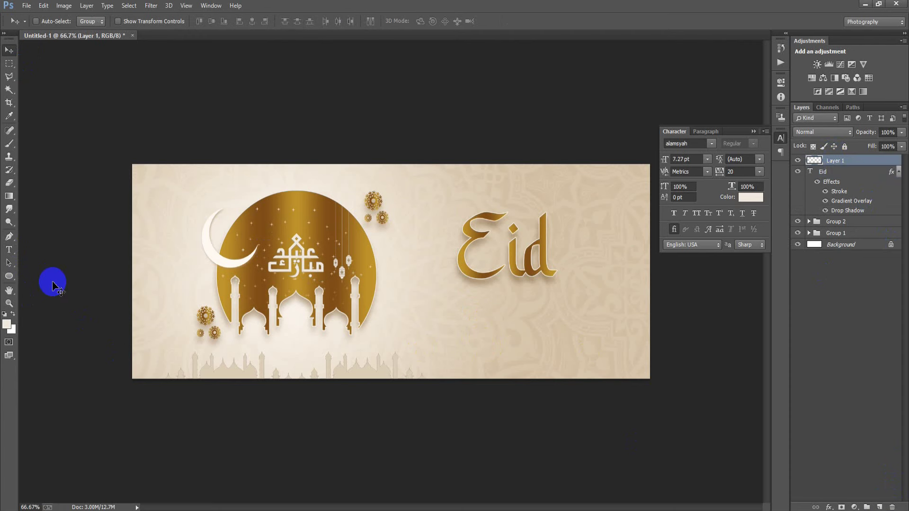
pyautogui.click(9, 249)
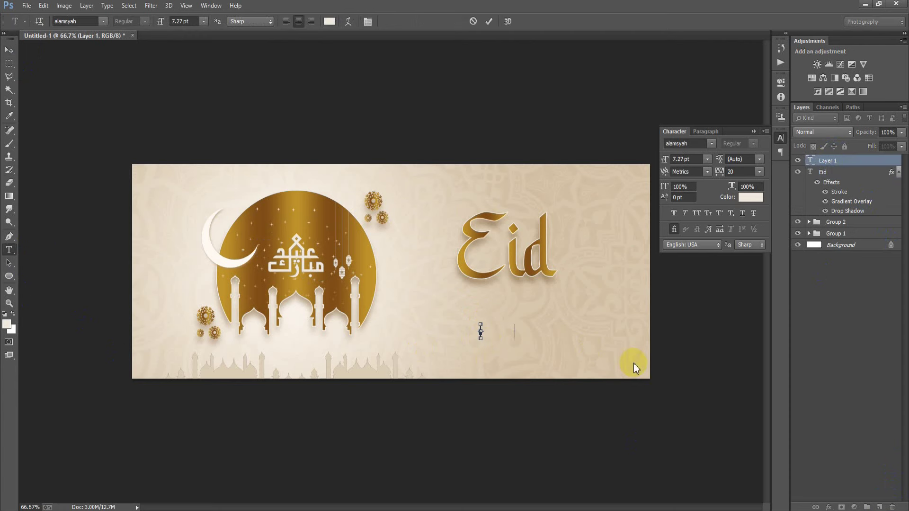
pyautogui.write('ul-Fitr-Mubarak')
pyautogui.click(711, 144)
pyautogui.click(682, 144)
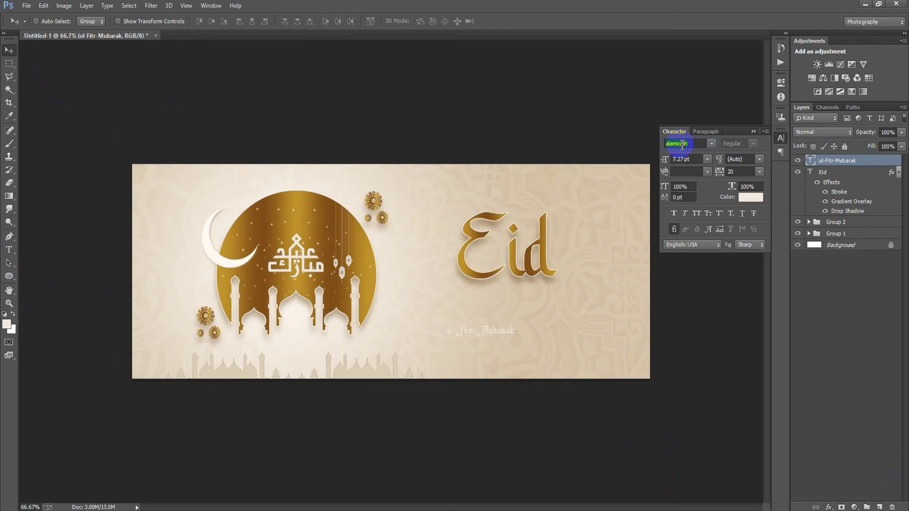
pyautogui.write('Monotype Corsiva')
pyautogui.click(697, 215)
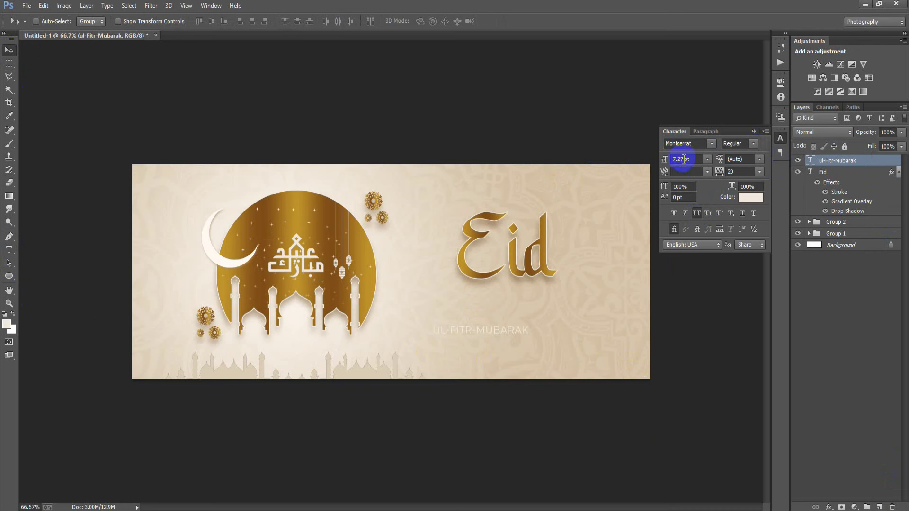
pyautogui.click(733, 171)
pyautogui.write('800')
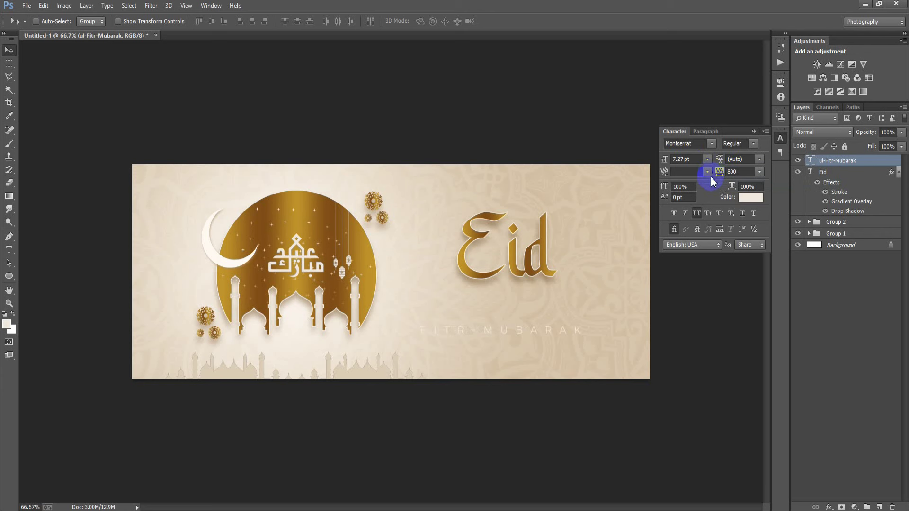
pyautogui.moveTo(677, 160); pyautogui.dragTo(648, 163)
pyautogui.write('4')
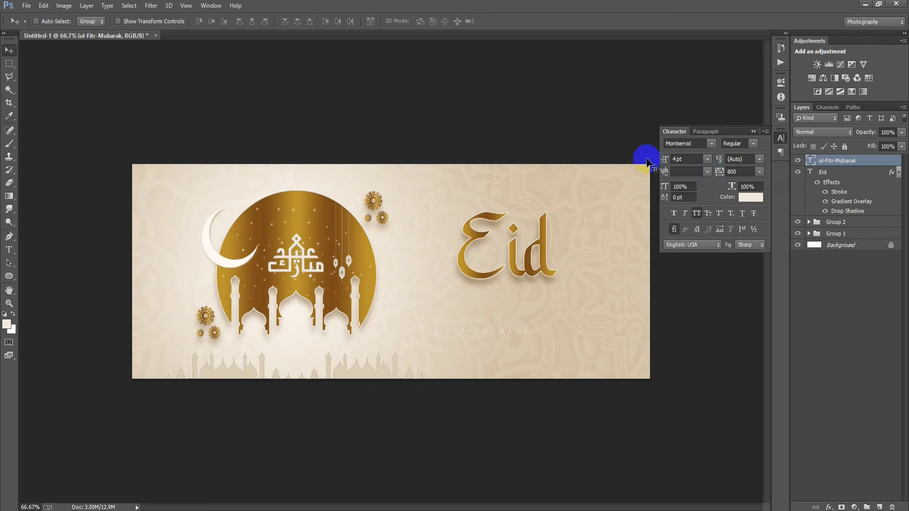
# - Move the subtitle beneath Eid, give it the gold style without stroke, and enlarge it ~135%
pyautogui.moveTo(508, 337)
pyautogui.mouseDown()
pyautogui.moveTo(533, 303)
pyautogui.moveTo(525, 301)
pyautogui.mouseUp()
pyautogui.rightClick(868, 164)
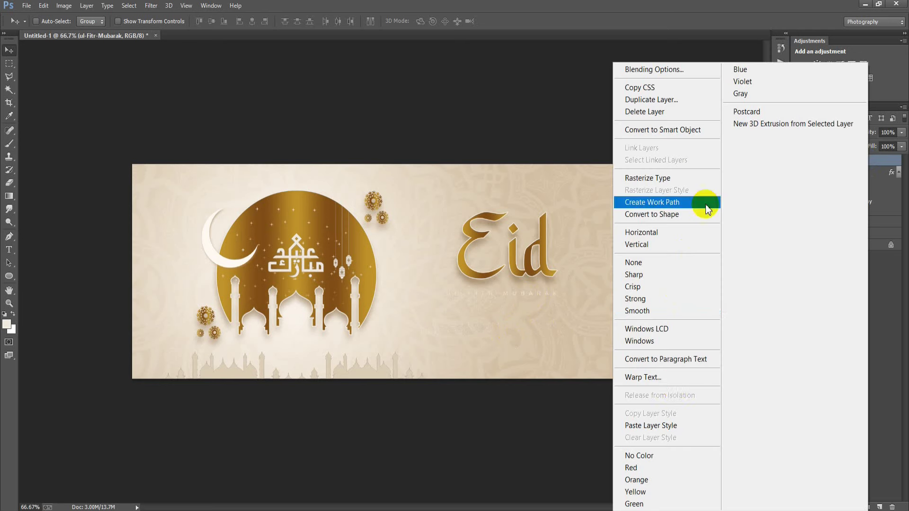
pyautogui.click(665, 425)
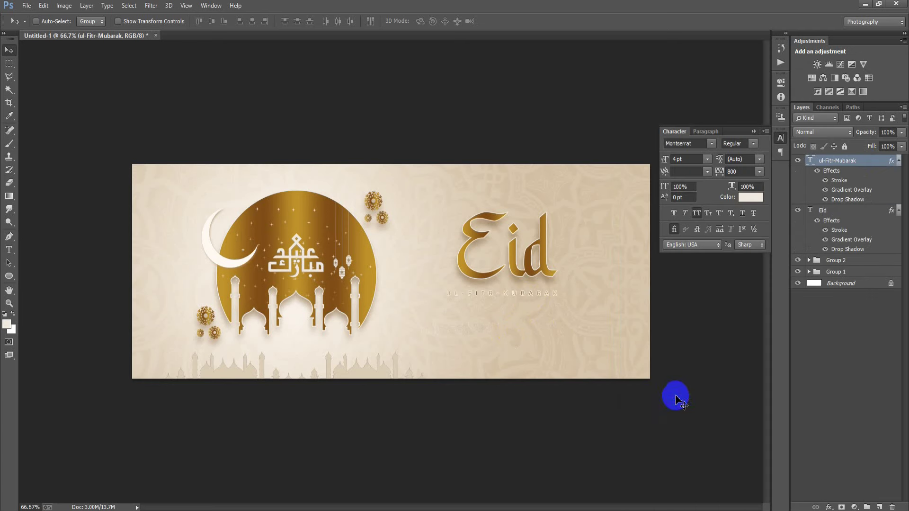
pyautogui.click(825, 180)
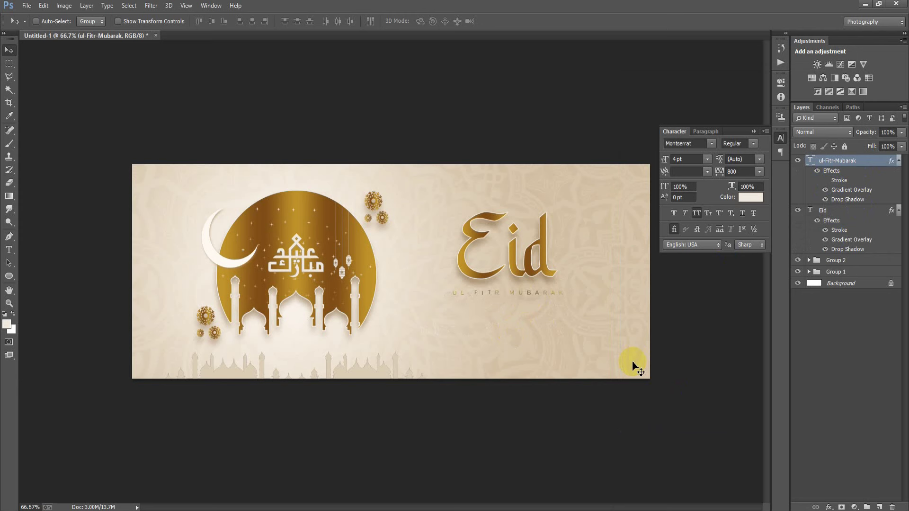
pyautogui.hotkey('ctrl', 't')
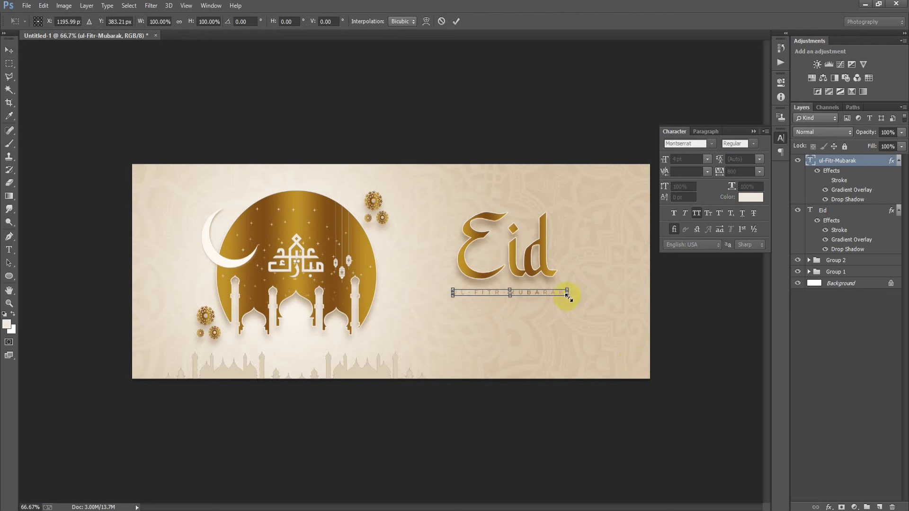
pyautogui.moveTo(567, 295); pyautogui.dragTo(587, 295)
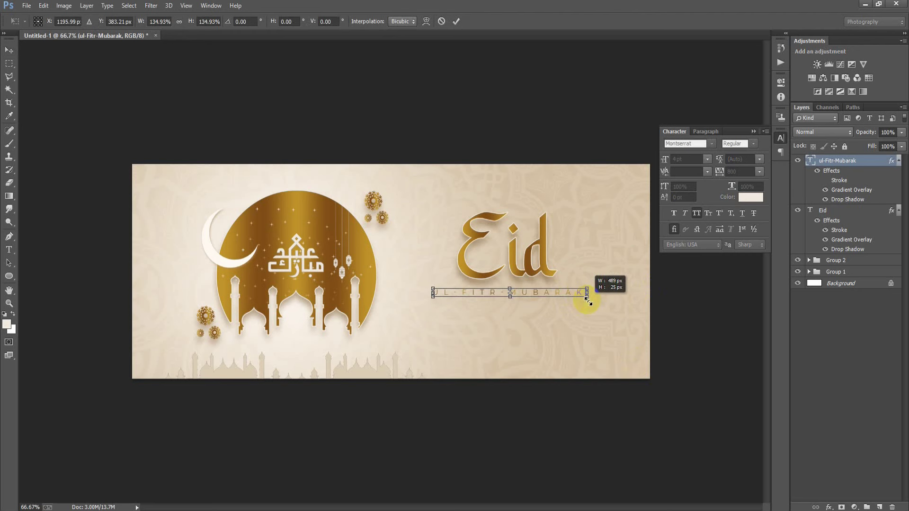
pyautogui.click(457, 27)
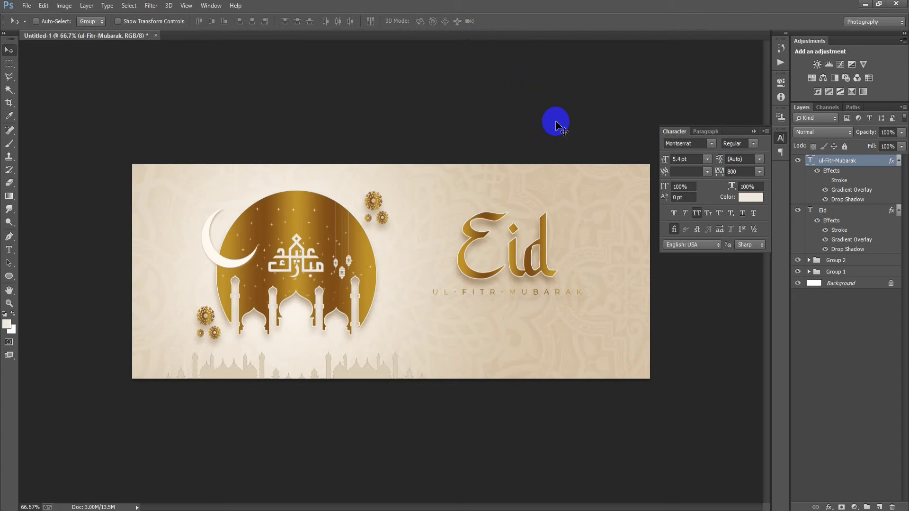
pyautogui.click(105, 21)
# - Place the linked 00008 body text under the subtitle, enlarge it, and fine-tune its position
pyautogui.click(27, 6)
pyautogui.click(81, 199)
pyautogui.click(400, 205)
pyautogui.click(550, 406)
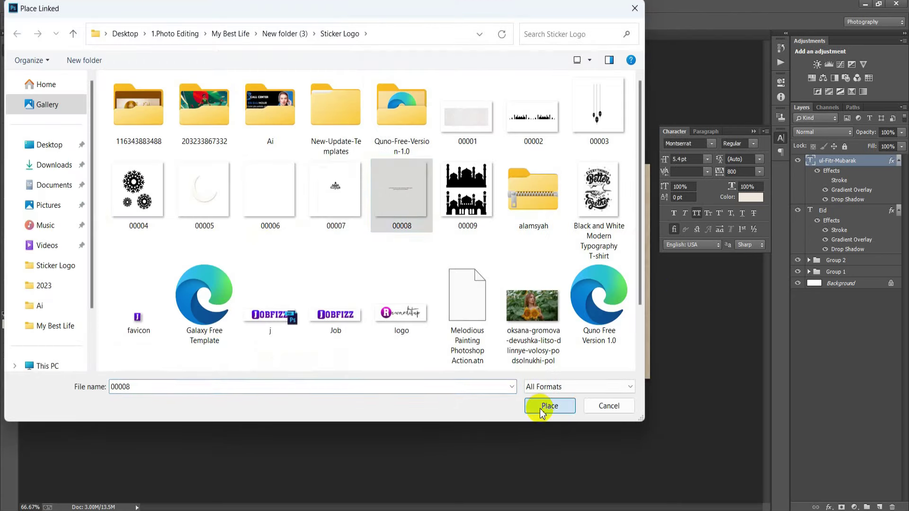
pyautogui.moveTo(461, 310); pyautogui.dragTo(572, 353)
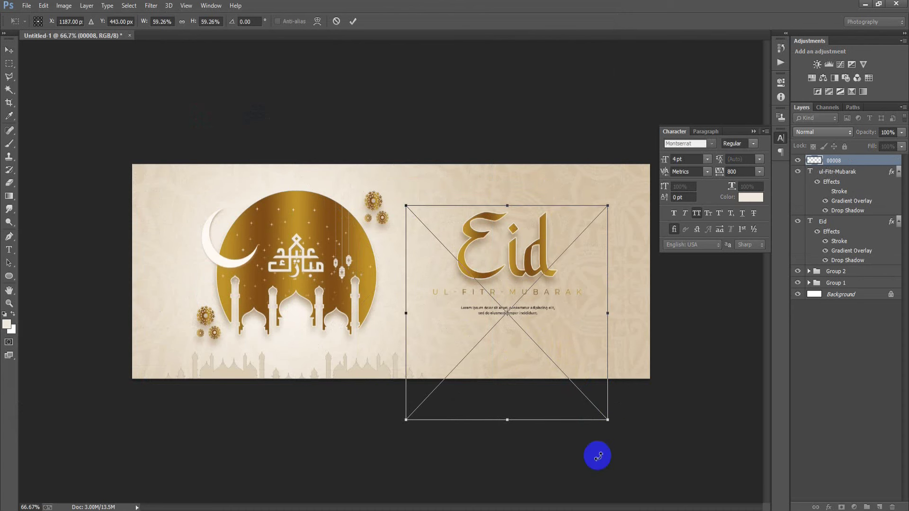
pyautogui.moveTo(607, 420); pyautogui.dragTo(720, 451)
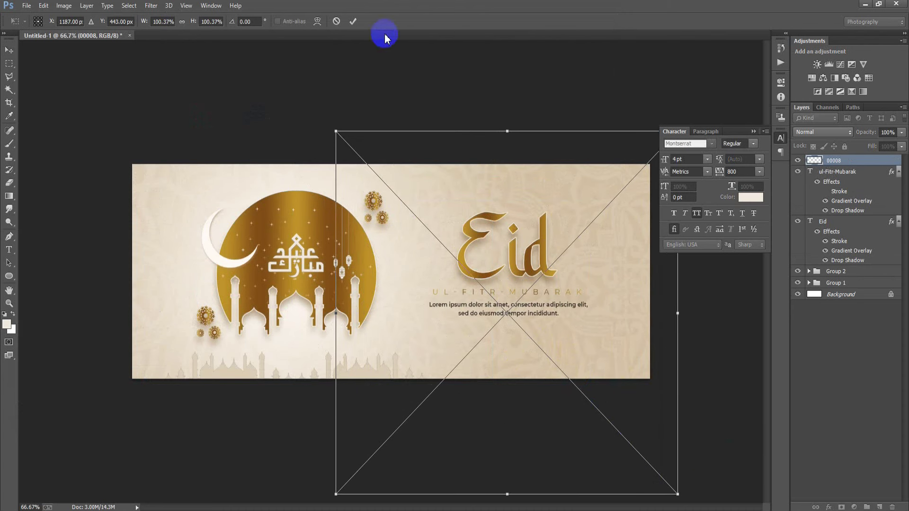
pyautogui.click(353, 21)
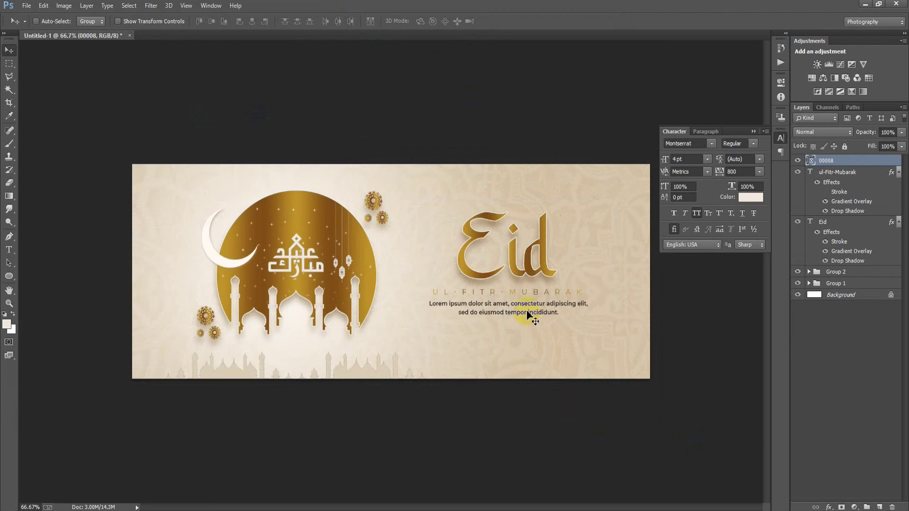
pyautogui.press('Up')
pyautogui.press('Up')
pyautogui.press('Up')
pyautogui.press('Up')
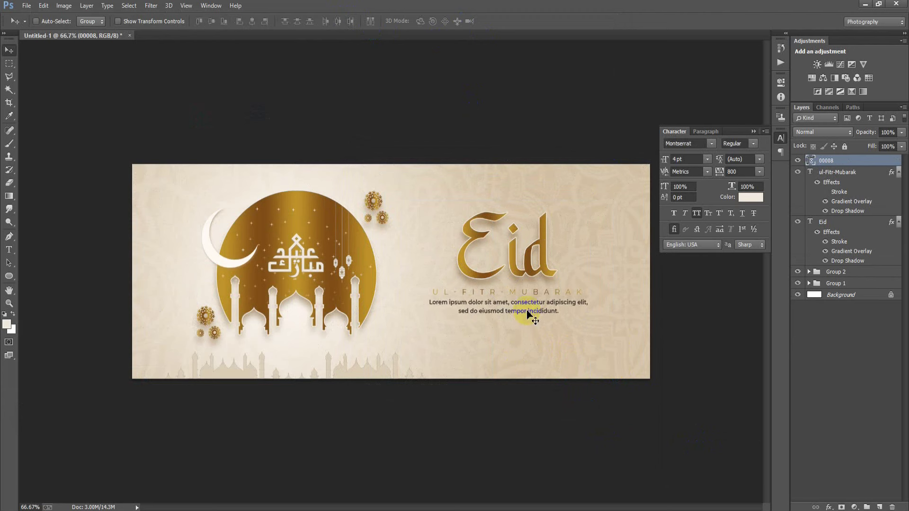
pyautogui.press('Down')
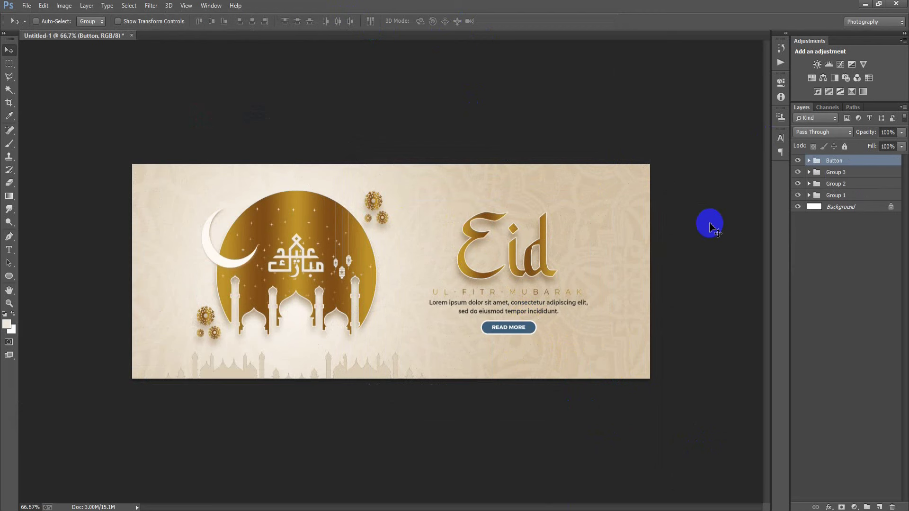
# - Select Group 3 together with the Button group and nudge them down one step
pyautogui.click(816, 162)
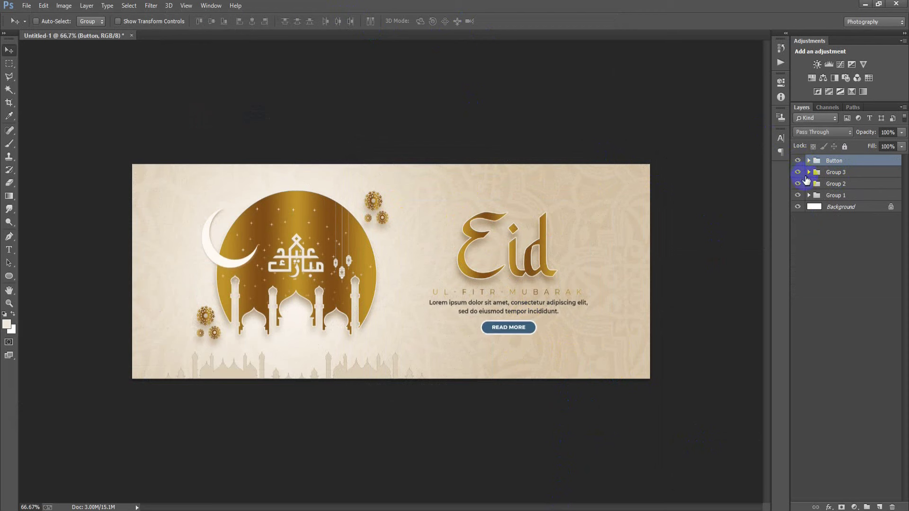
pyautogui.click(799, 172)
pyautogui.keyDown('shift'); pyautogui.click(850, 171); pyautogui.keyUp('shift')
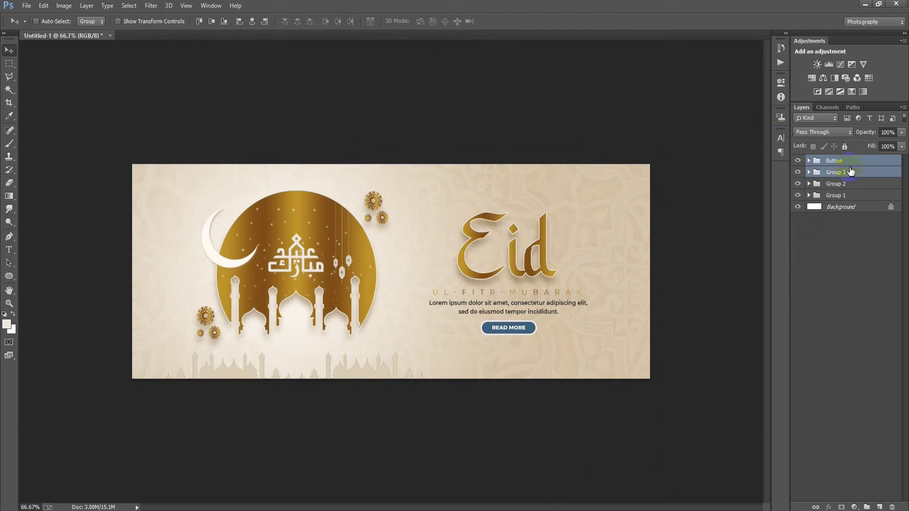
pyautogui.press('Down')
pyautogui.press('Down')
pyautogui.press('Down')
pyautogui.press('Down')
pyautogui.press('Down')
pyautogui.press('Down')
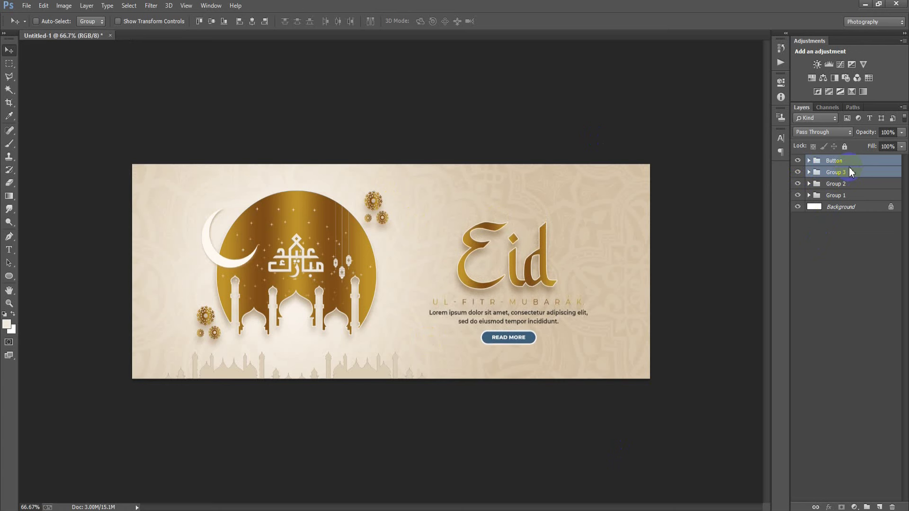